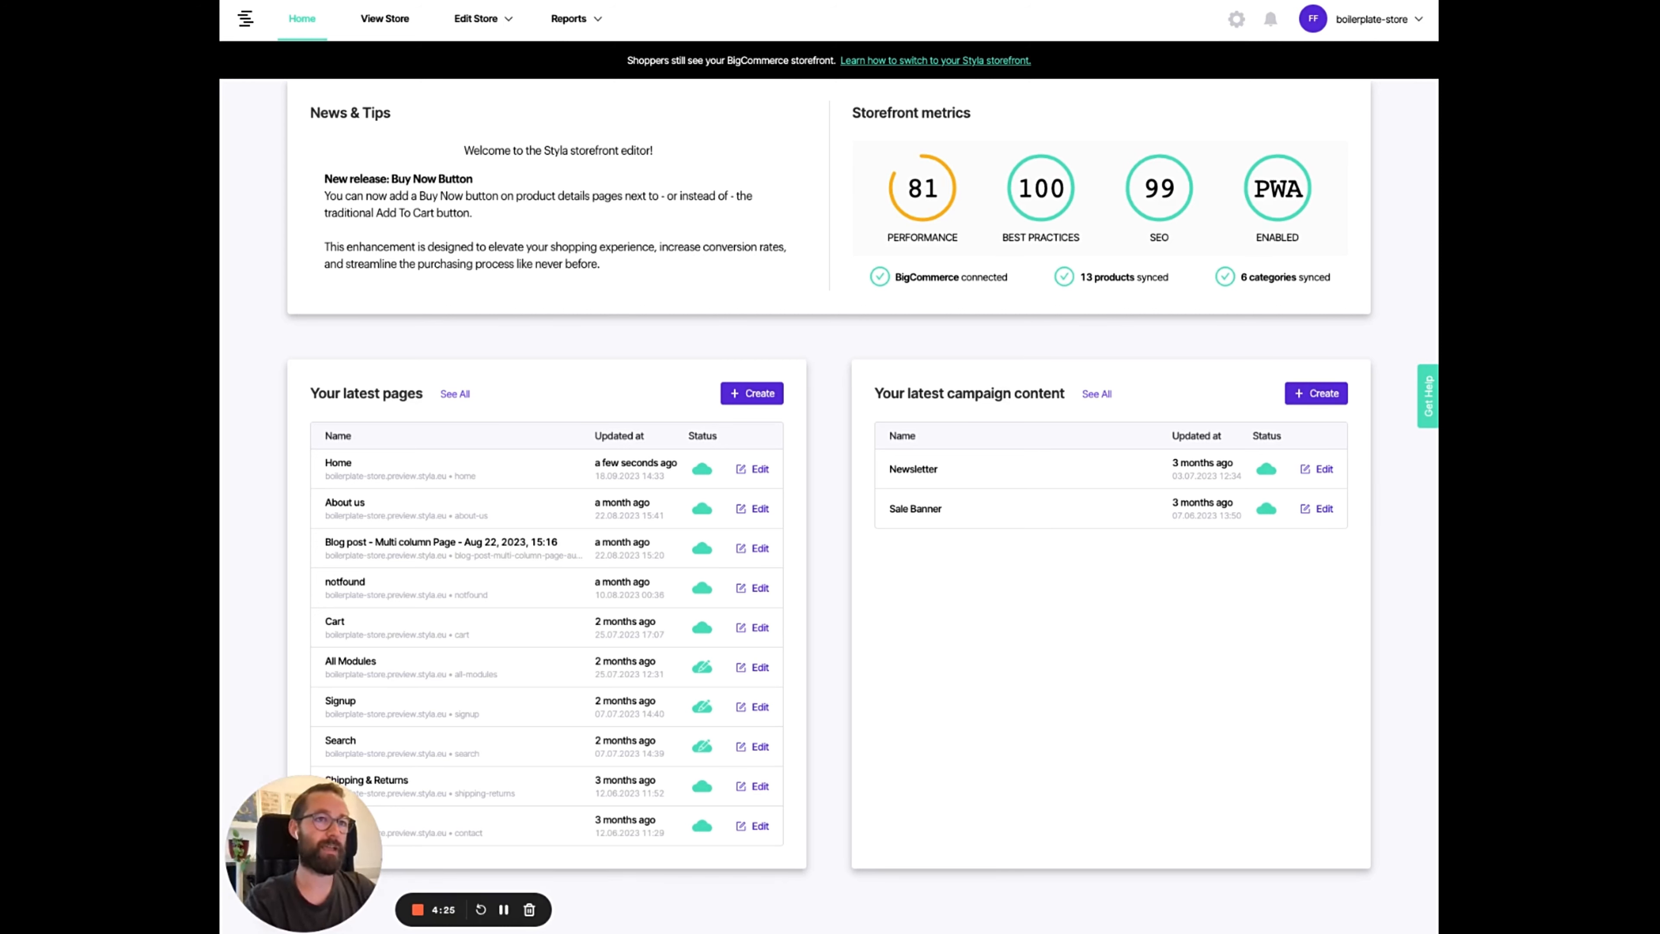
- View the storefront preview and look through the home page's sections, from the banner to the Inspirational Gallery
{"action": "left_click", "coordinate": [378, 24]}
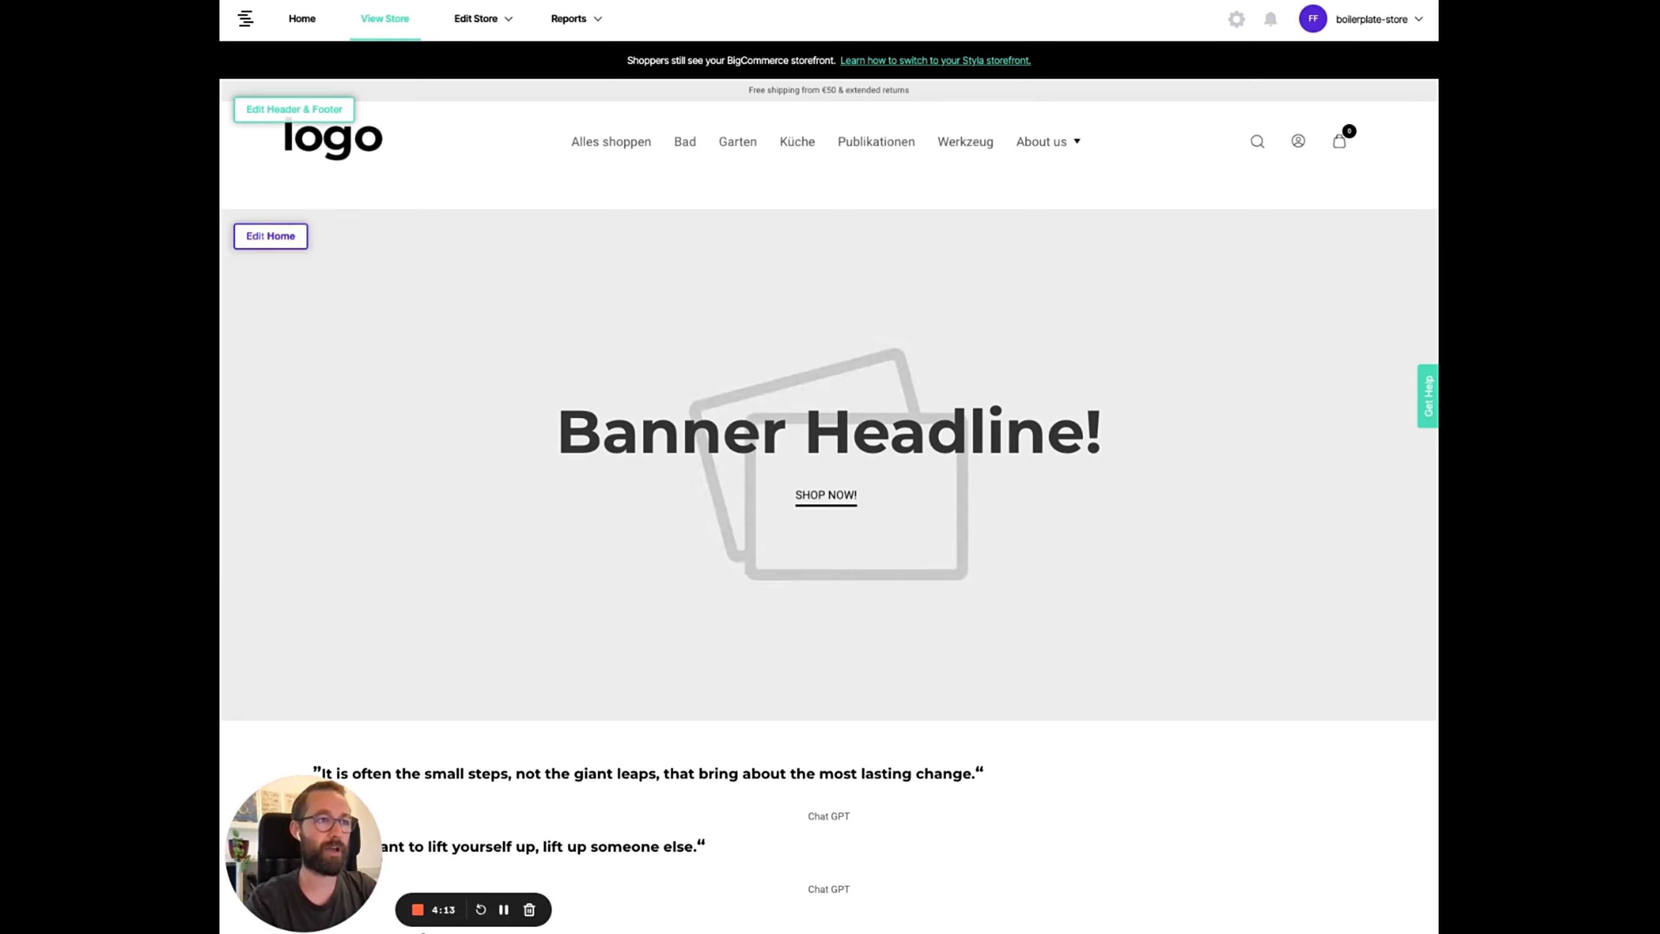
{"action": "scroll", "coordinate": [828, 504], "scroll_direction": "down", "scroll_amount": 5}
{"action": "scroll", "coordinate": [828, 504], "scroll_direction": "down", "scroll_amount": 3}
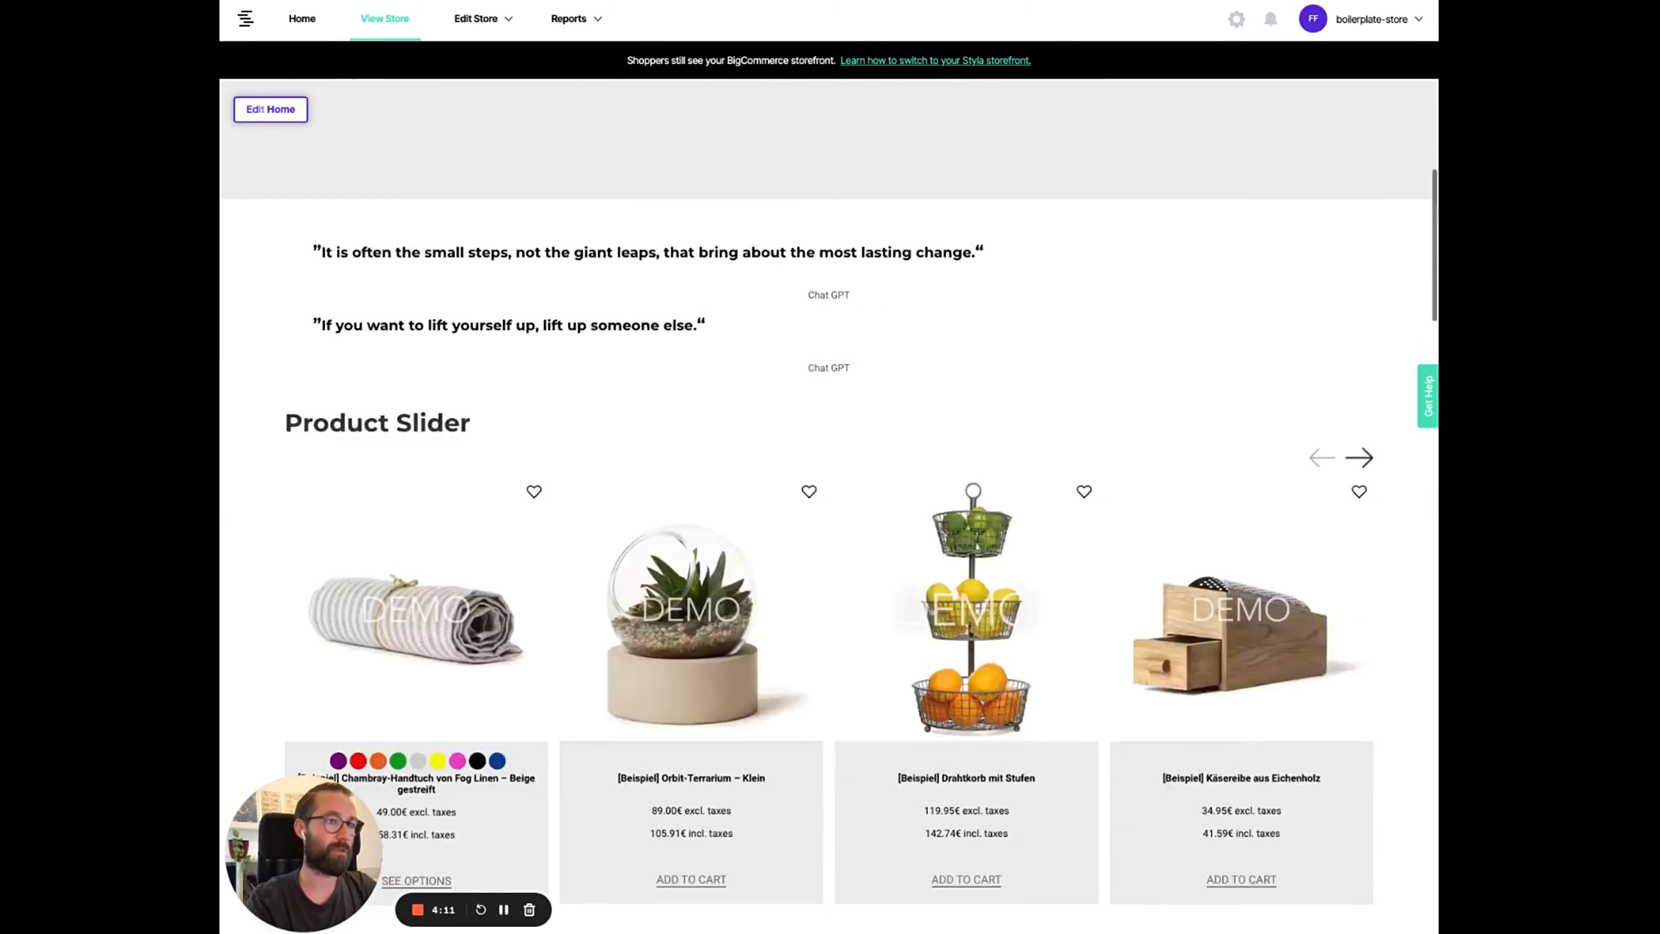
{"action": "scroll", "coordinate": [828, 503], "scroll_direction": "down", "scroll_amount": 10}
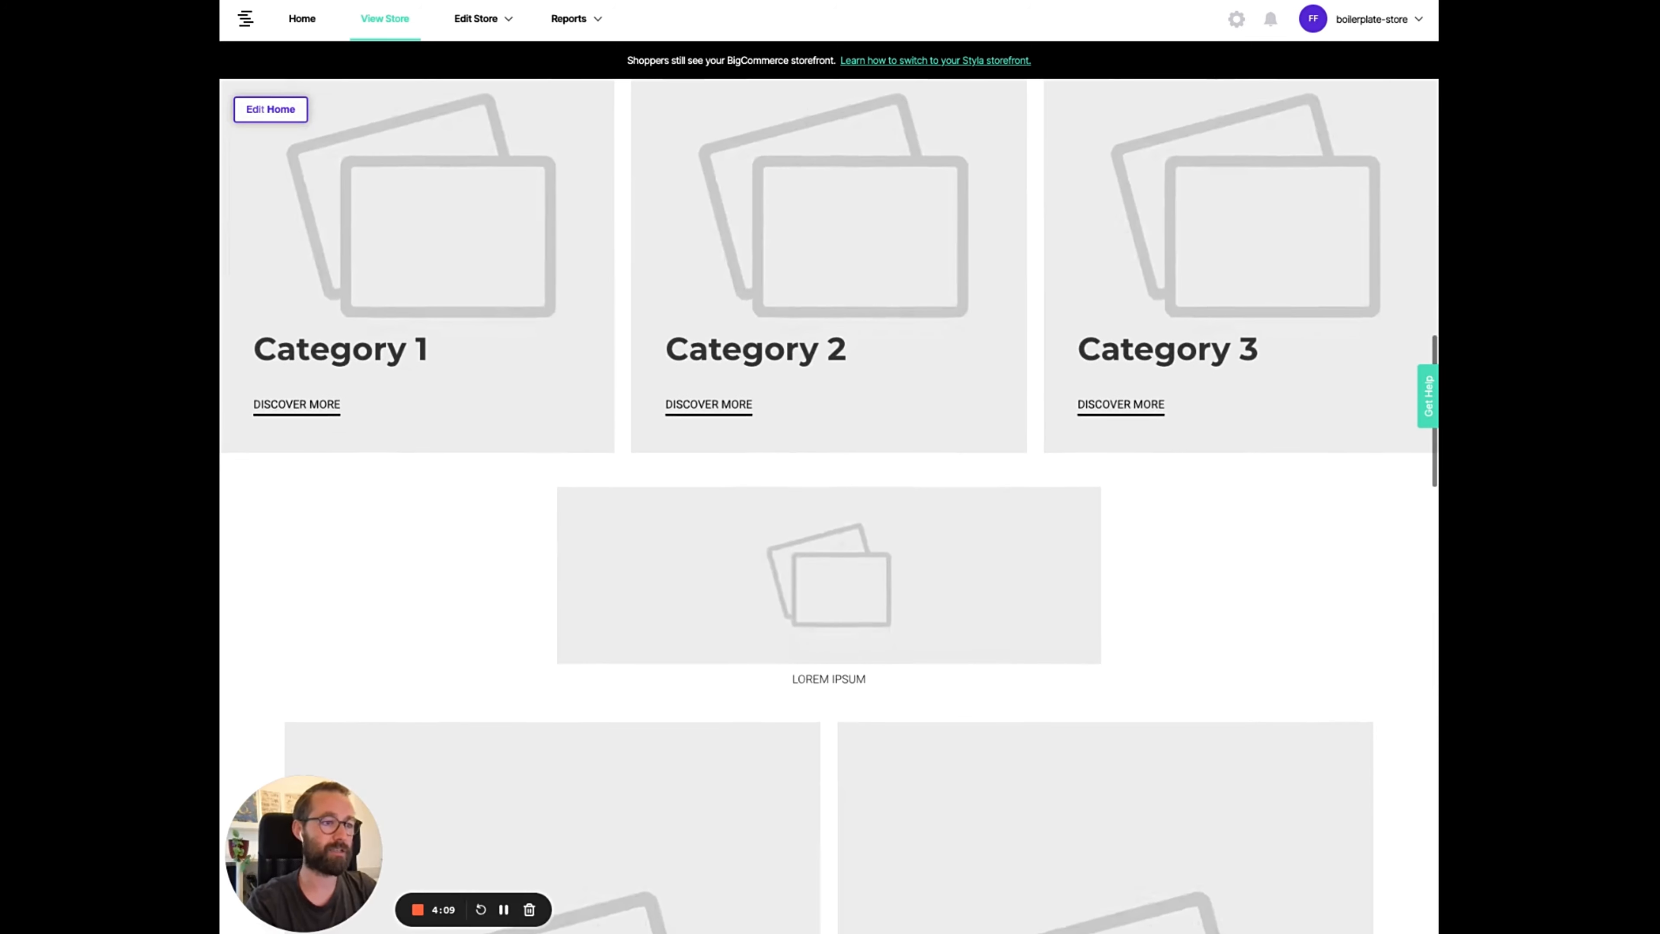
{"action": "scroll", "coordinate": [828, 504], "scroll_direction": "down", "scroll_amount": 15}
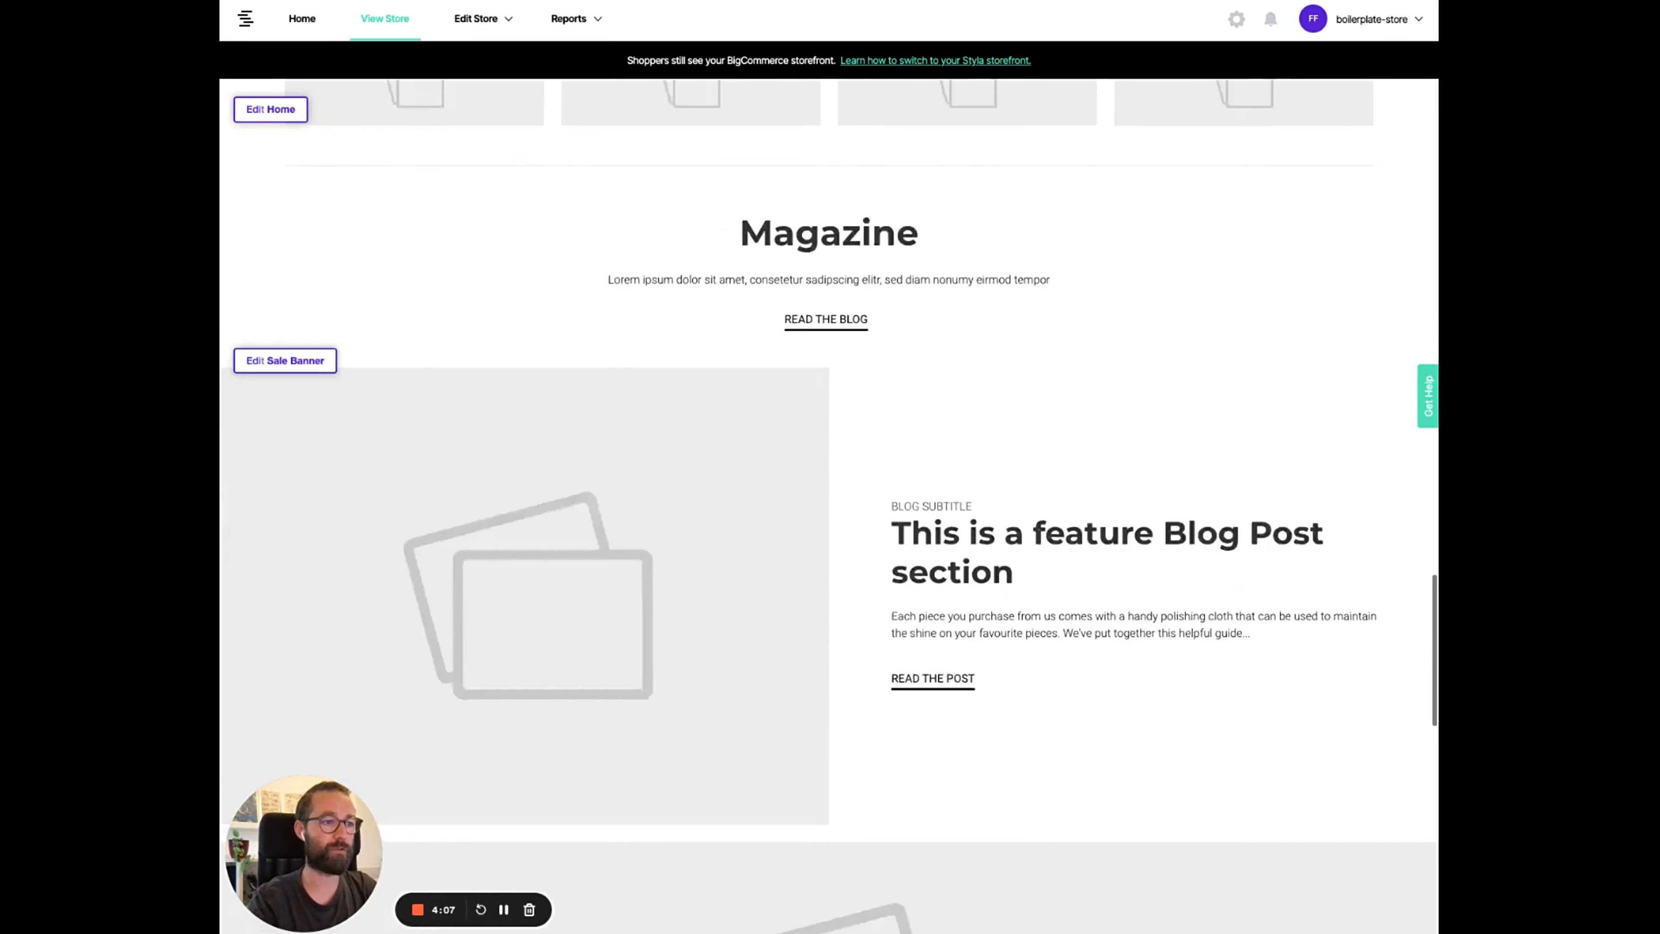
{"action": "scroll", "coordinate": [828, 503], "scroll_direction": "down", "scroll_amount": 10}
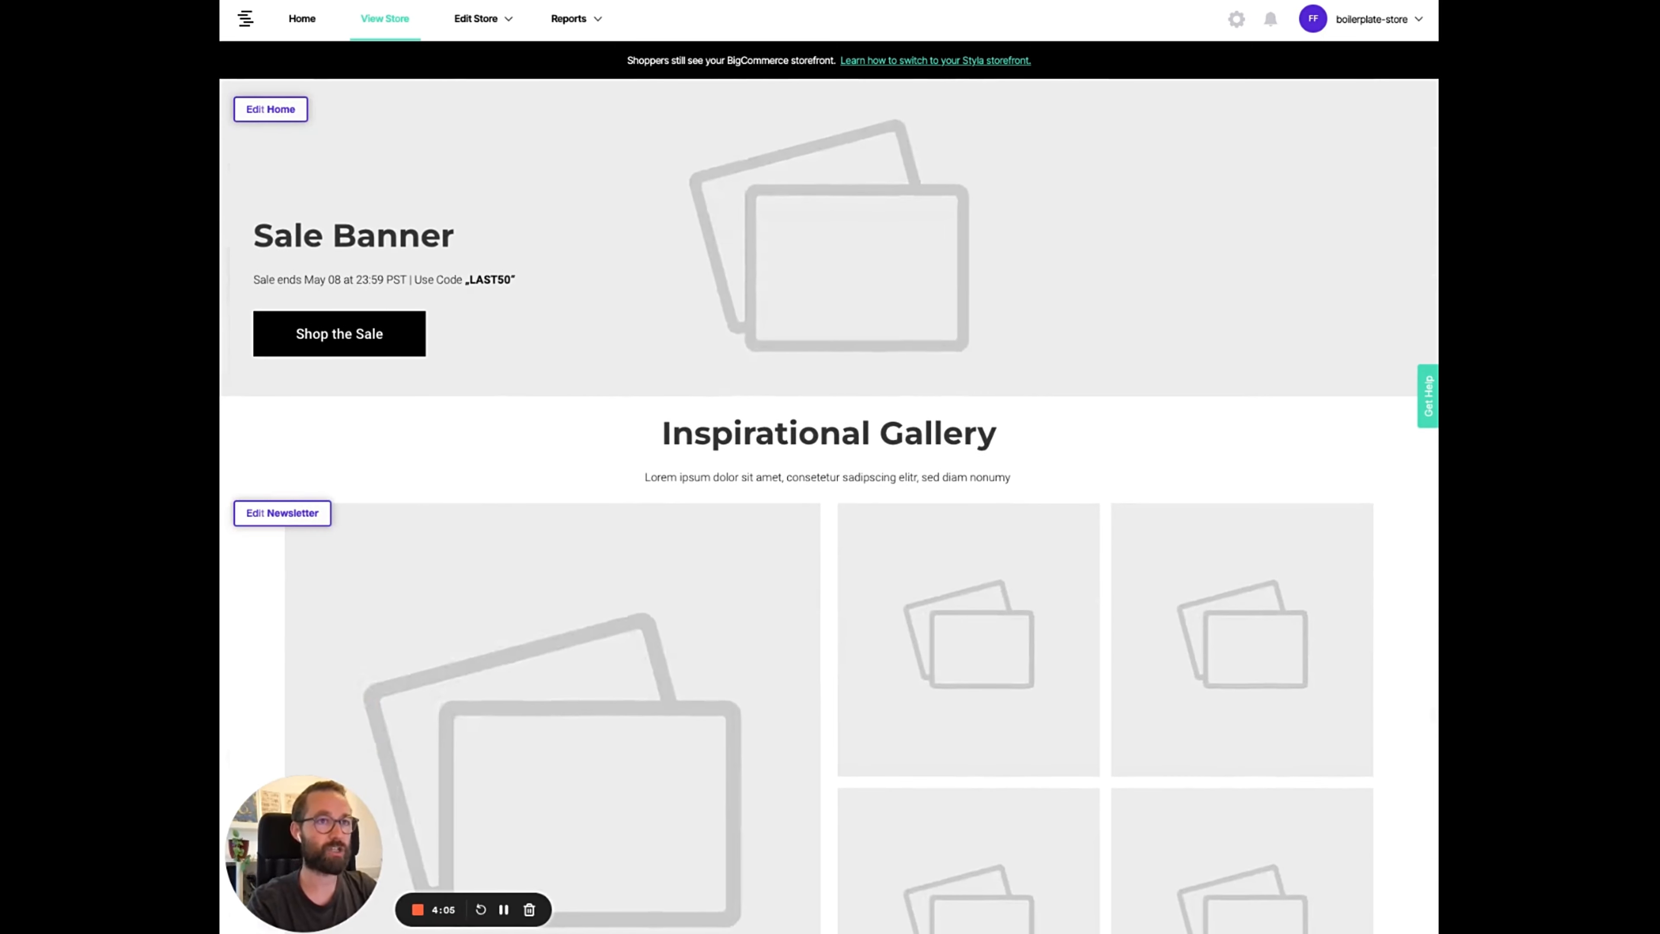
{"action": "scroll", "coordinate": [828, 503], "scroll_direction": "up", "scroll_amount": 20}
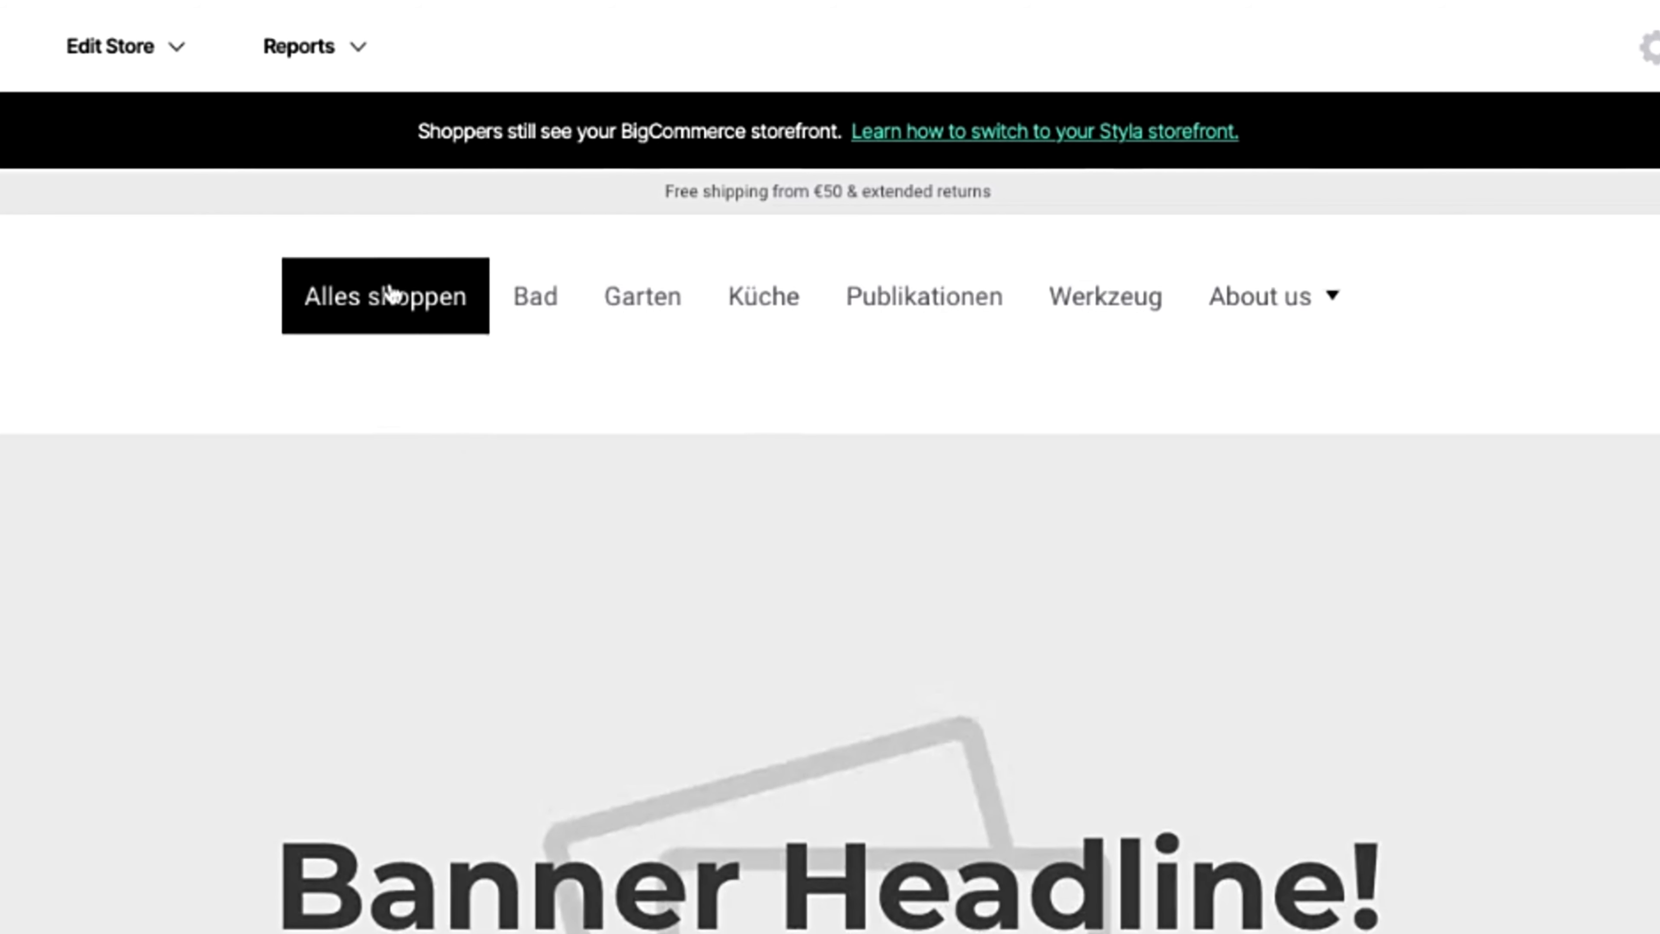
- View the Alles shoppen and Bad category pages, and open the Chambray-Handtuch product page from Bad
{"action": "left_click", "coordinate": [390, 295]}
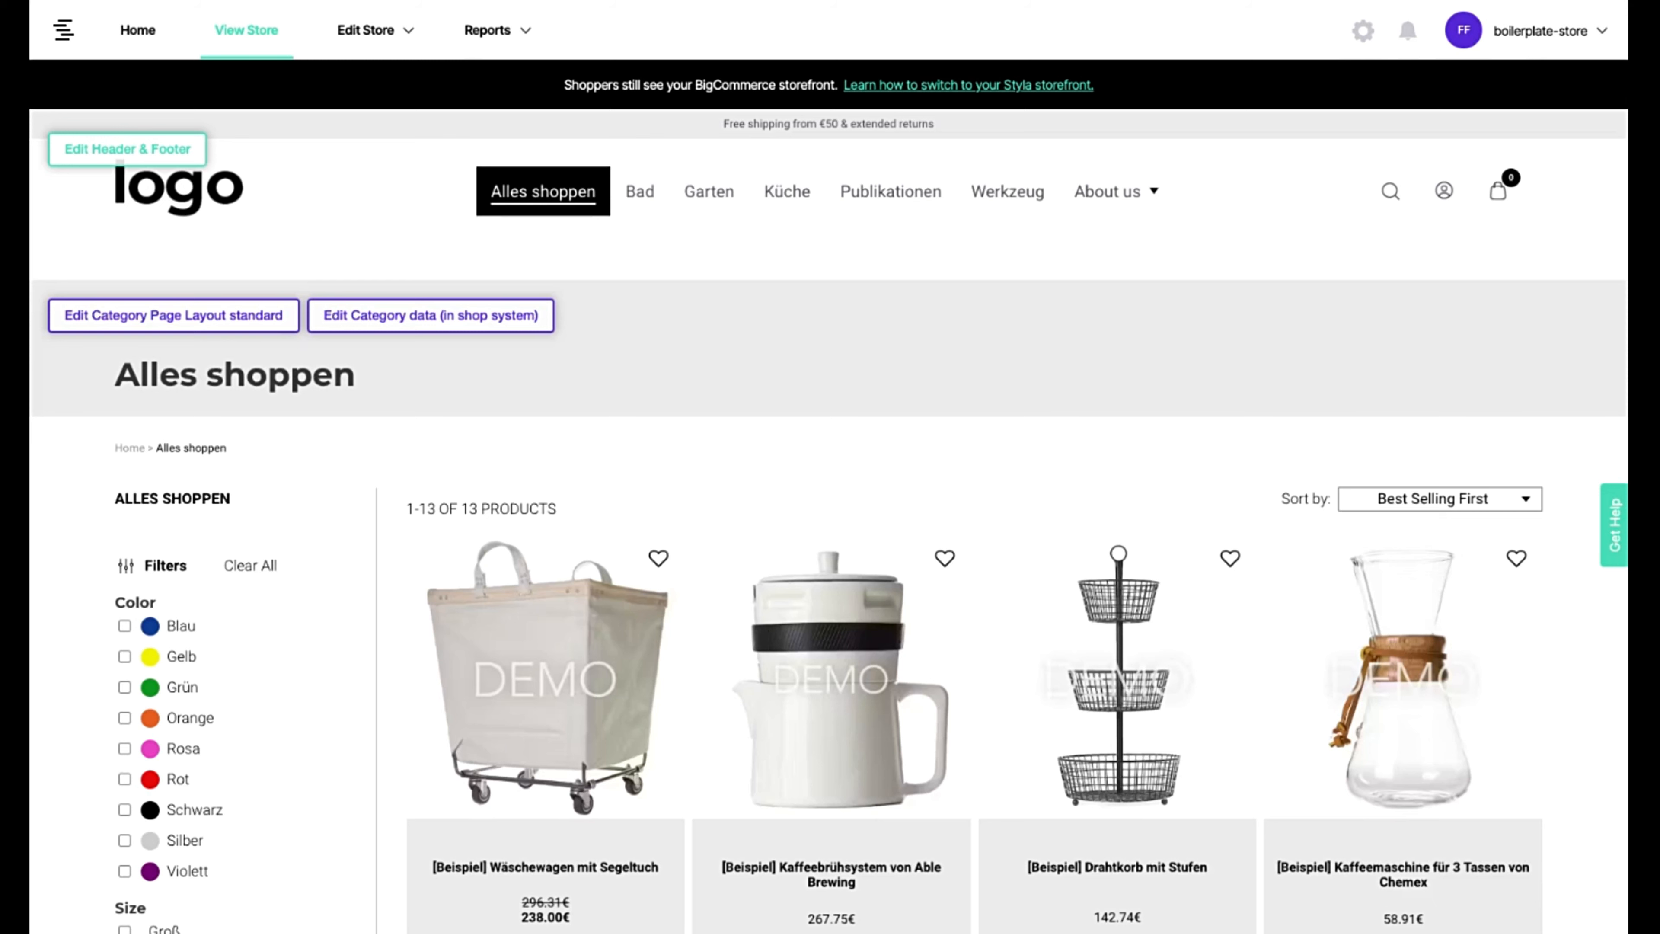
{"action": "left_click", "coordinate": [640, 191]}
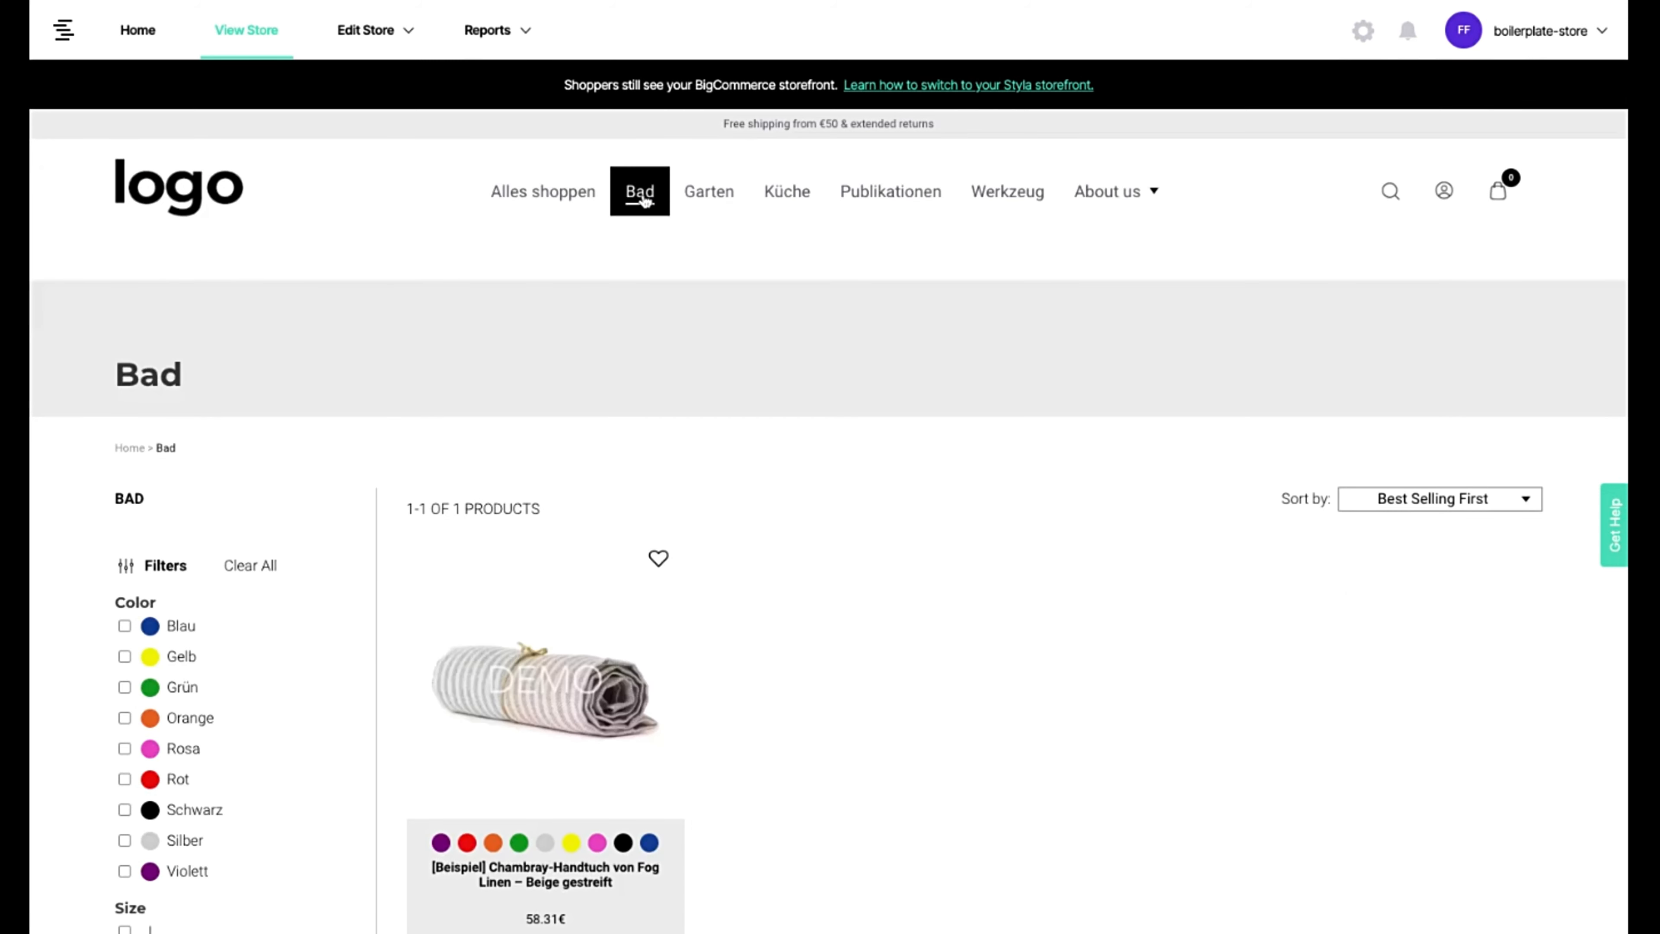
{"action": "left_click", "coordinate": [552, 673]}
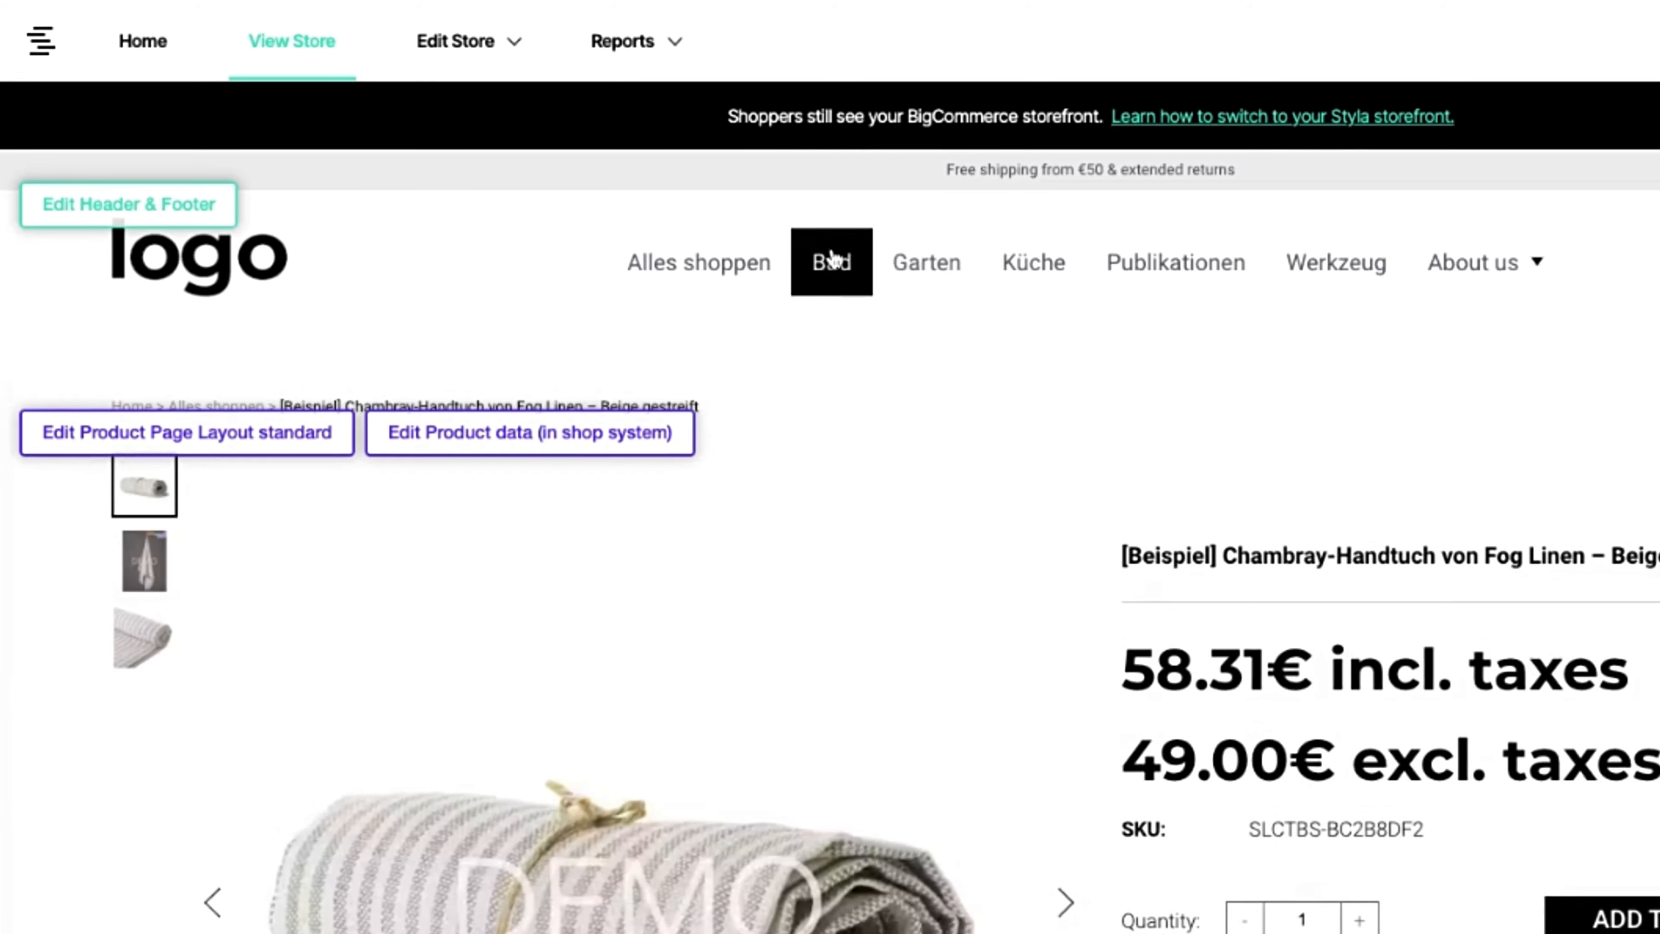
- Return to the Bad category page, and view the store's About us and Blog pages
{"action": "left_click", "coordinate": [832, 261]}
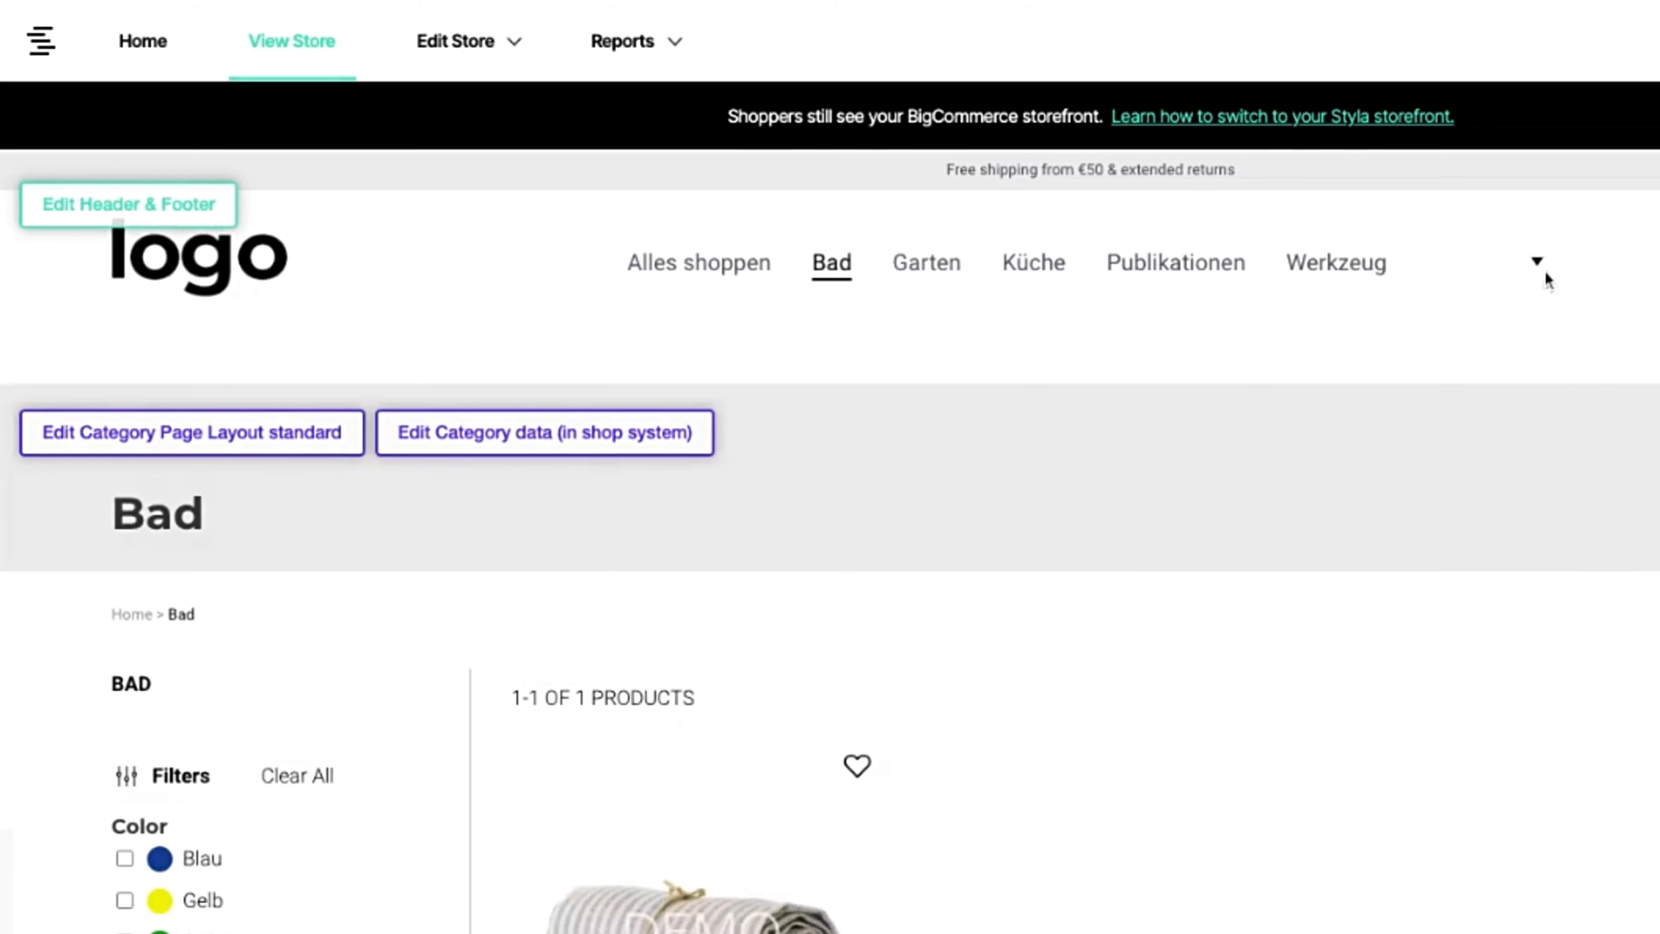
{"action": "left_click", "coordinate": [1501, 269]}
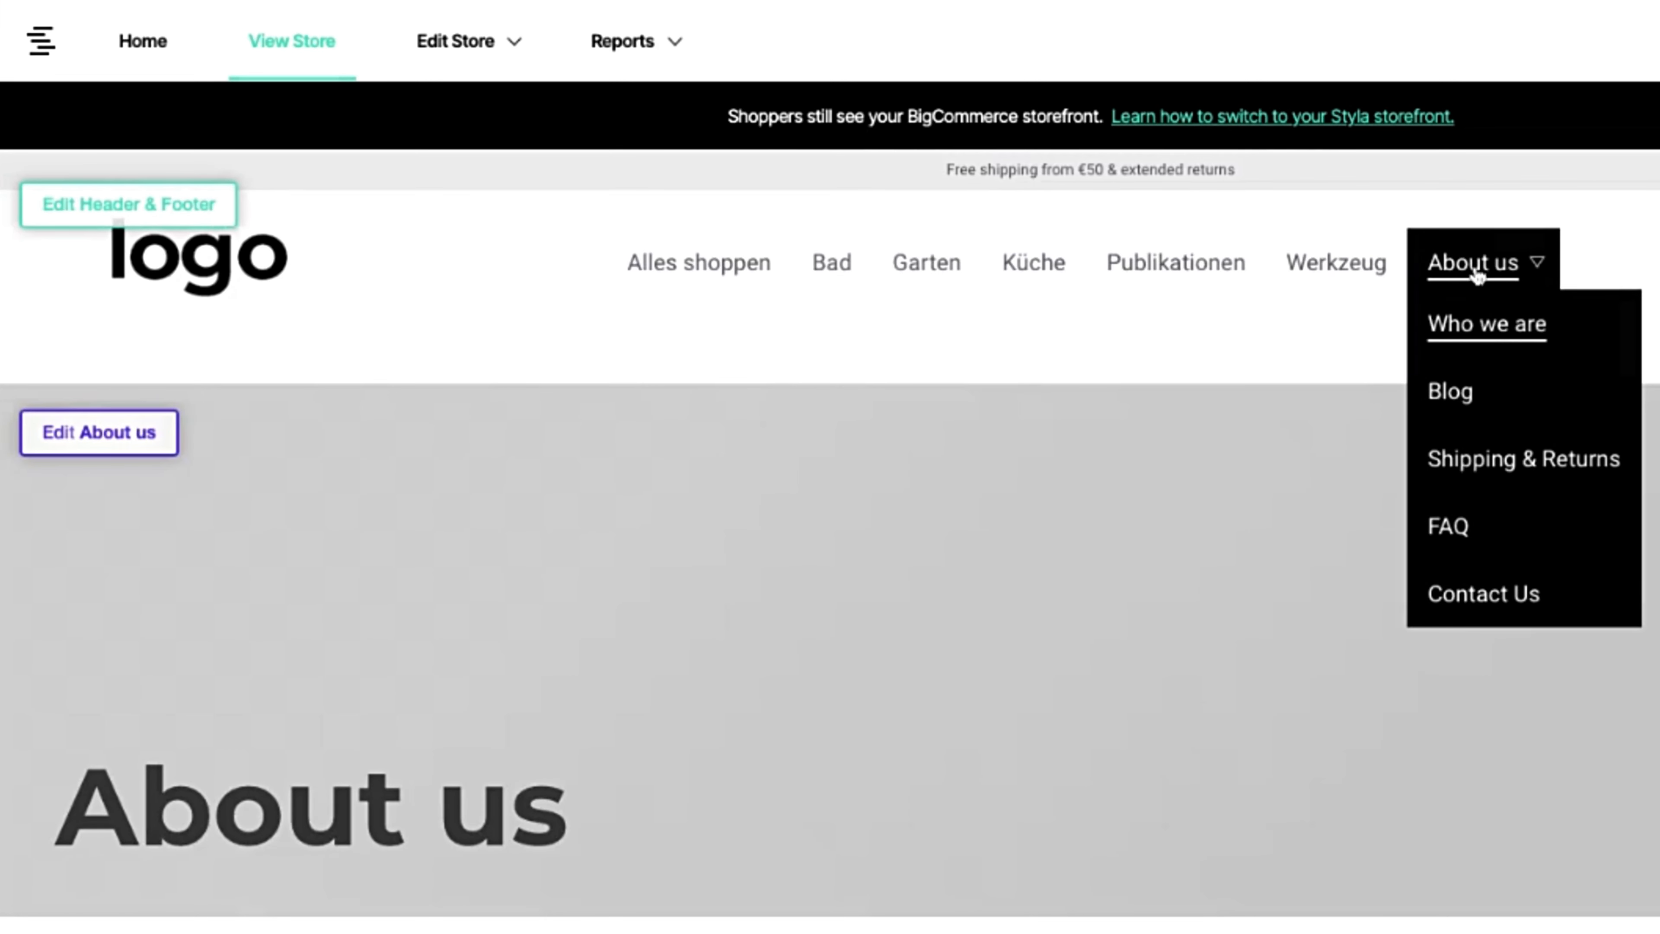
{"action": "left_click", "coordinate": [1450, 405]}
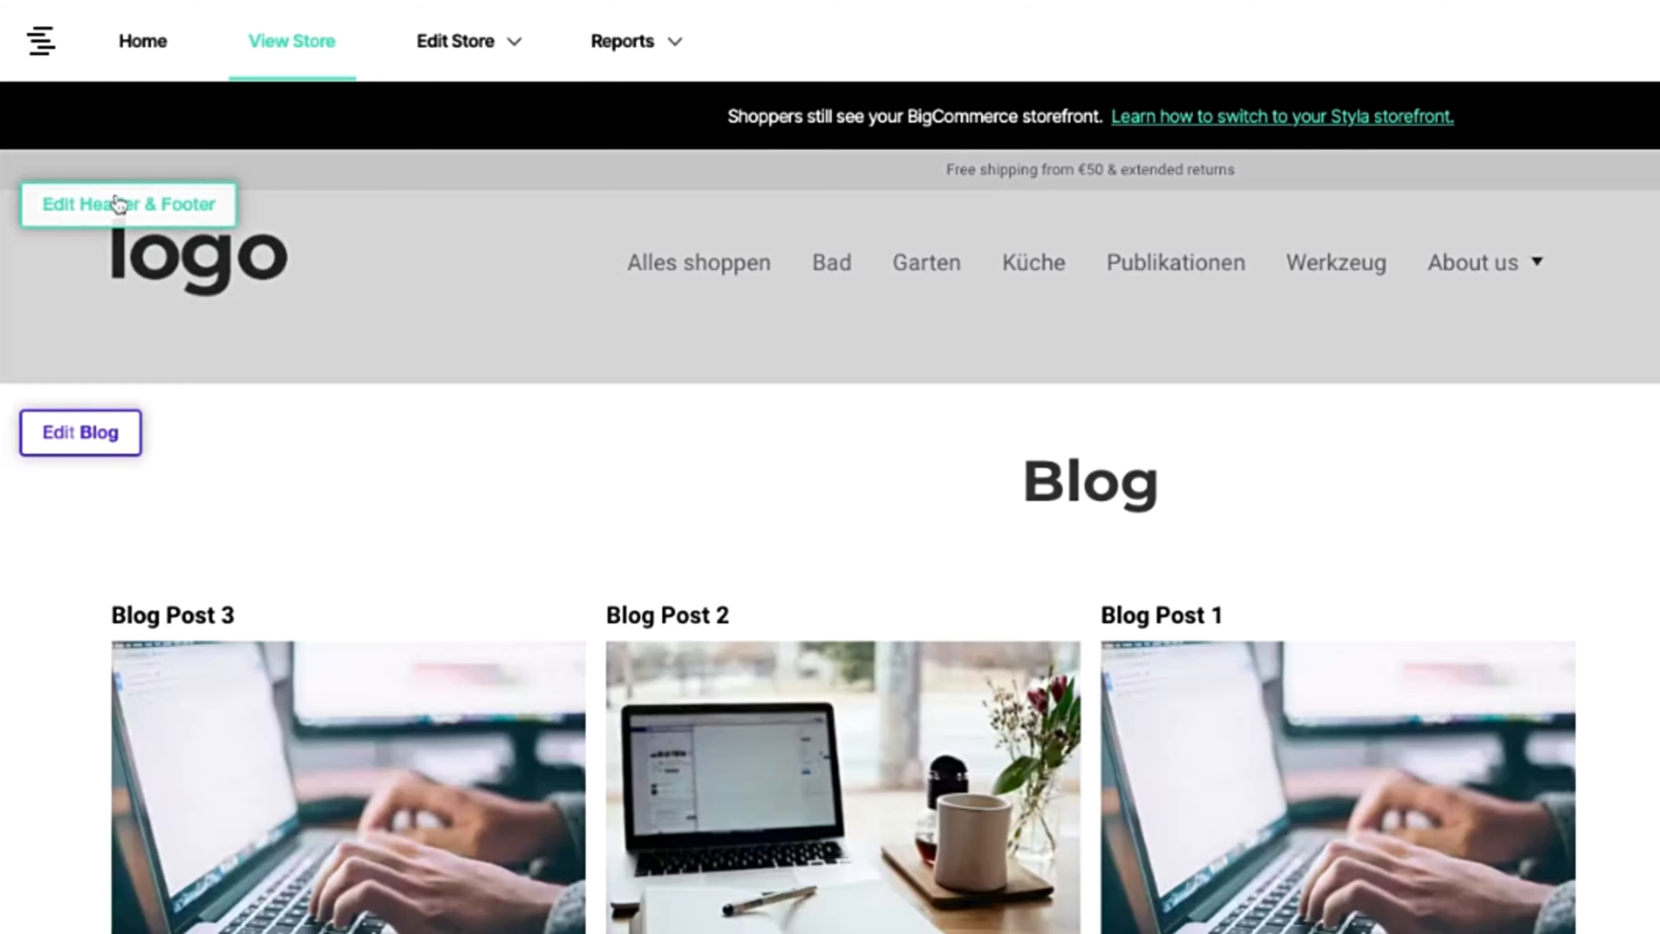
- Return to the storefront's home page, open it for editing and look through the elements that can be added
{"action": "left_click", "coordinate": [240, 274]}
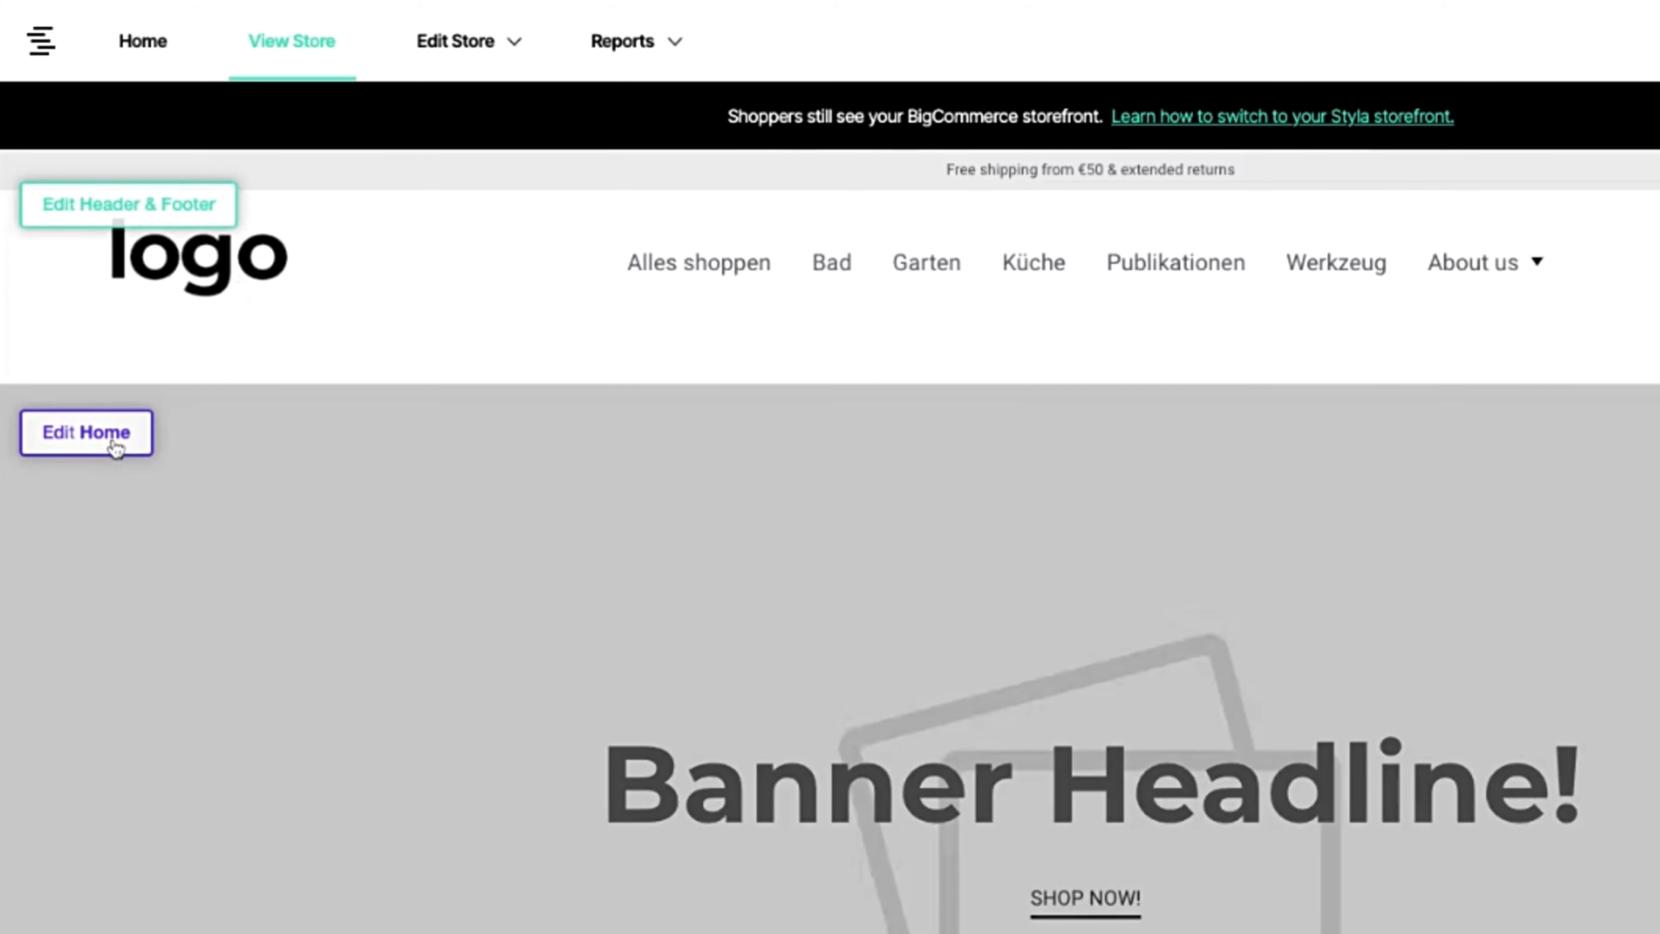
{"action": "left_click", "coordinate": [85, 433]}
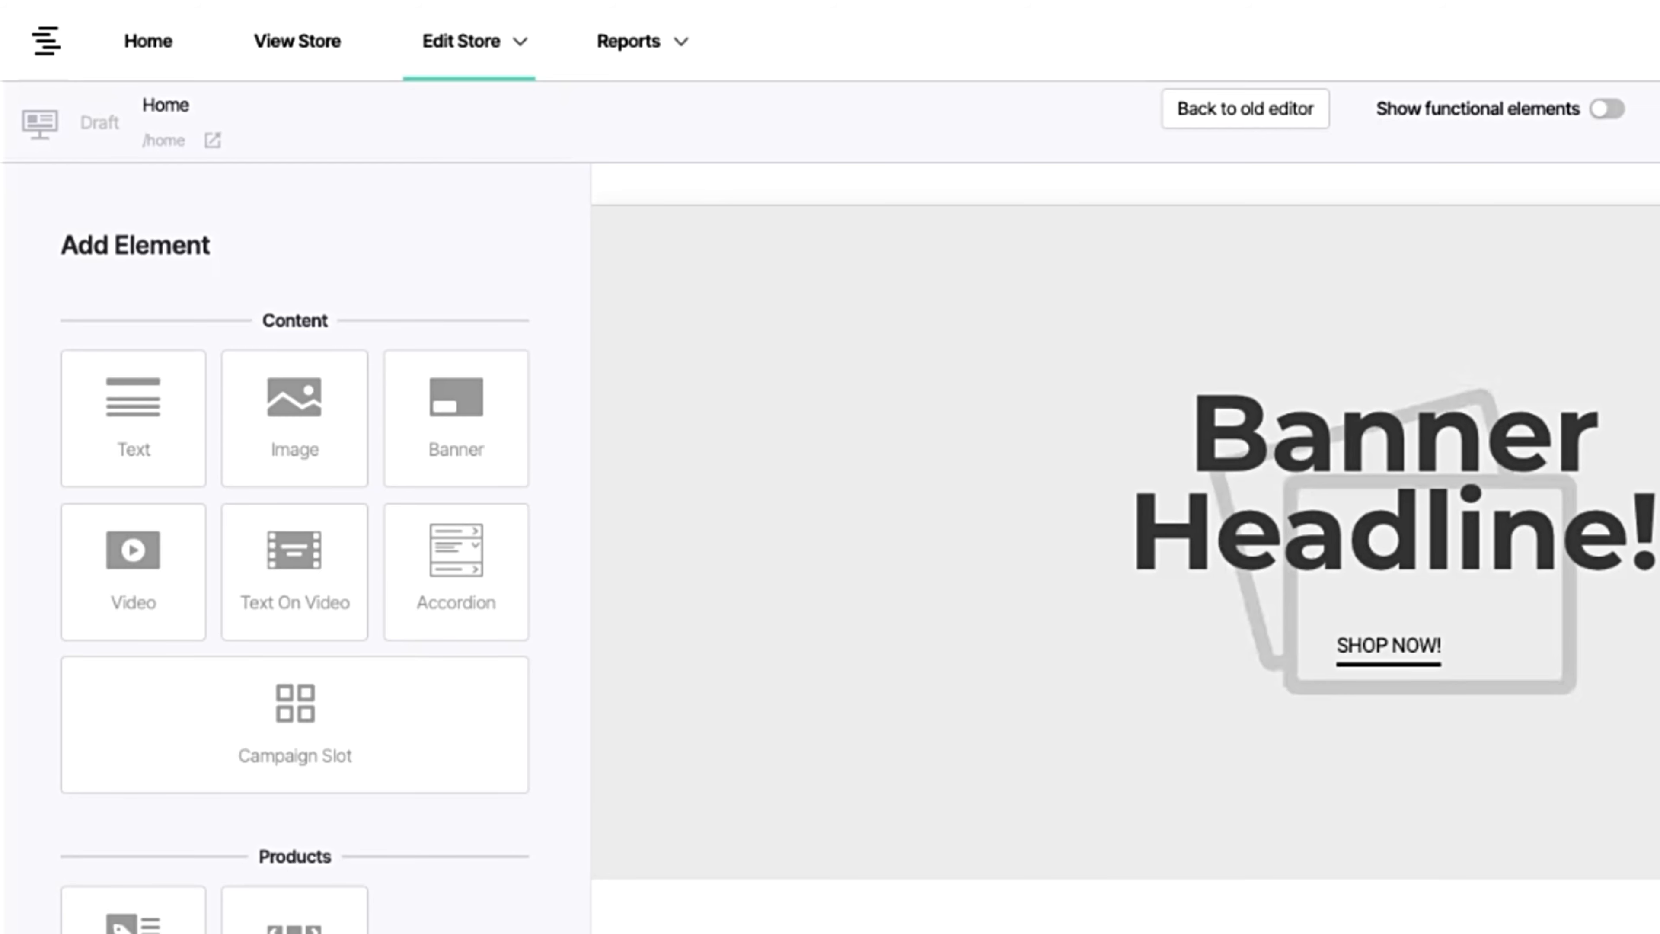
{"action": "scroll", "coordinate": [420, 465], "scroll_direction": "down", "scroll_amount": 5}
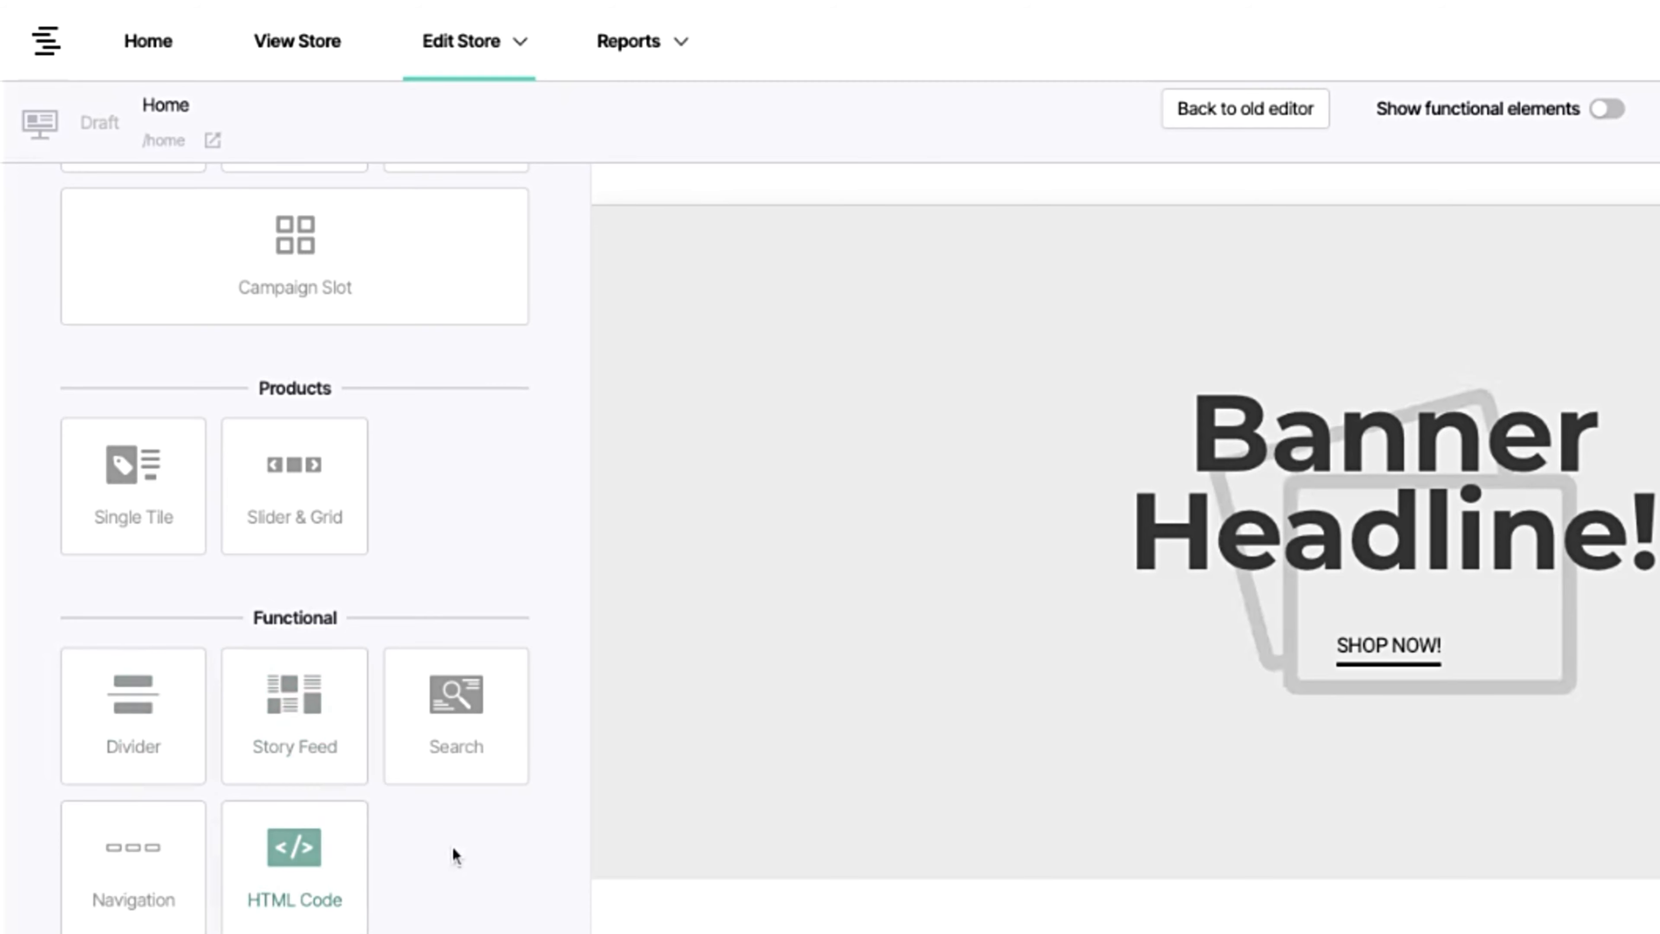
{"action": "scroll", "coordinate": [455, 846], "scroll_direction": "down", "scroll_amount": 5}
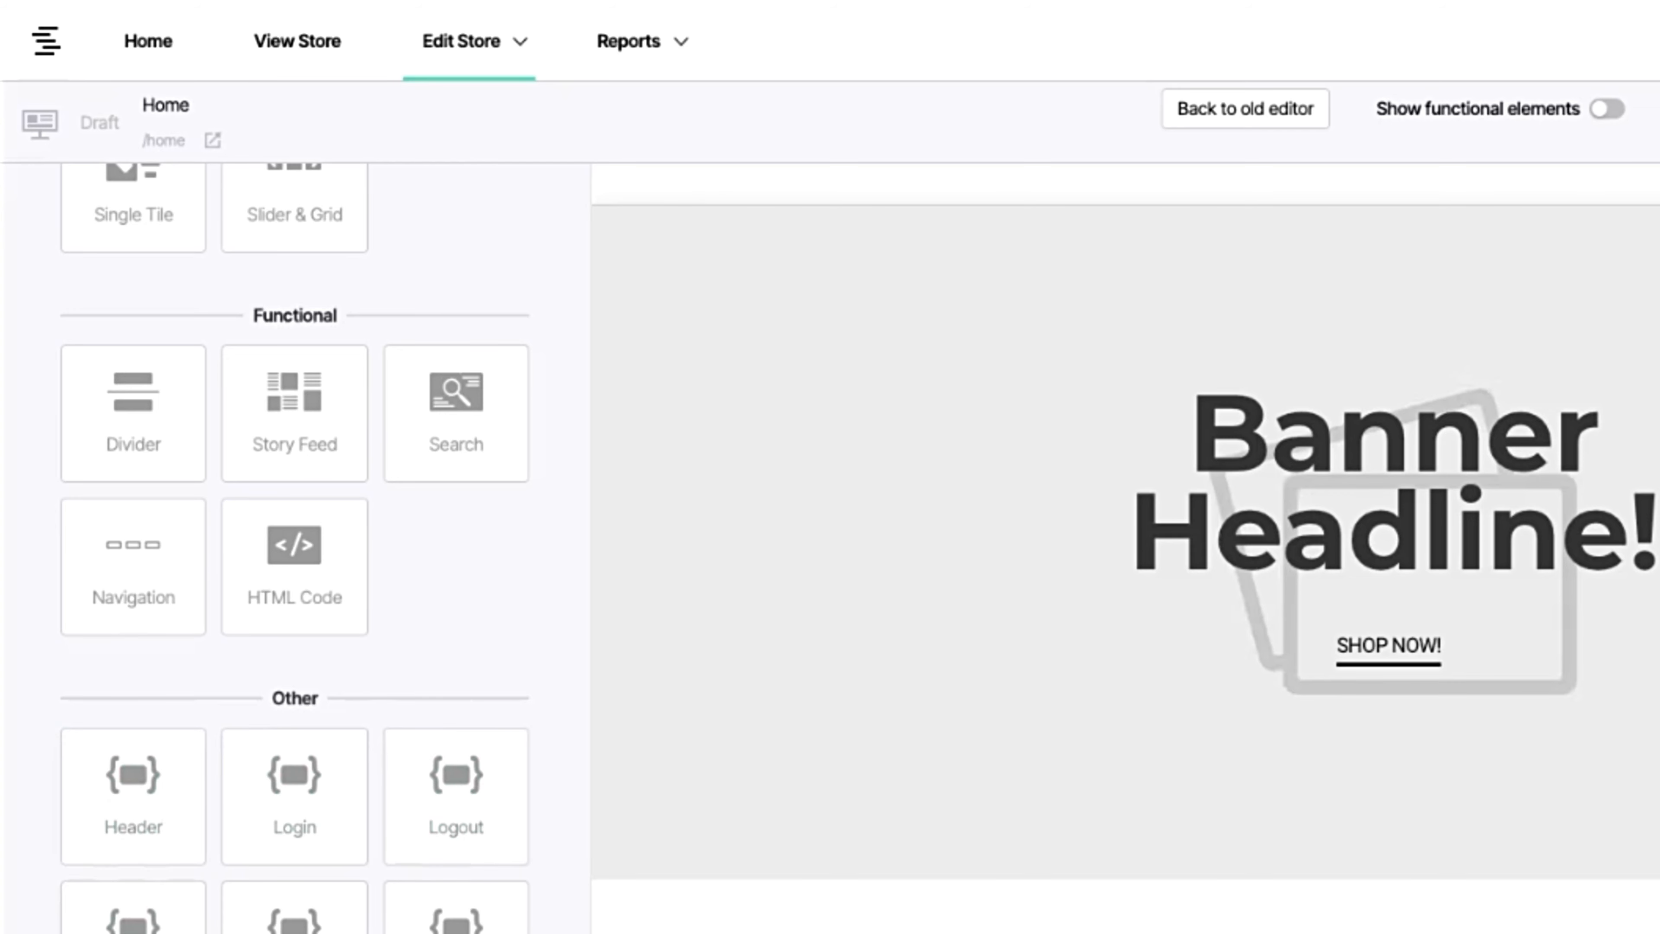
{"action": "scroll", "coordinate": [294, 726], "scroll_direction": "up", "scroll_amount": 10}
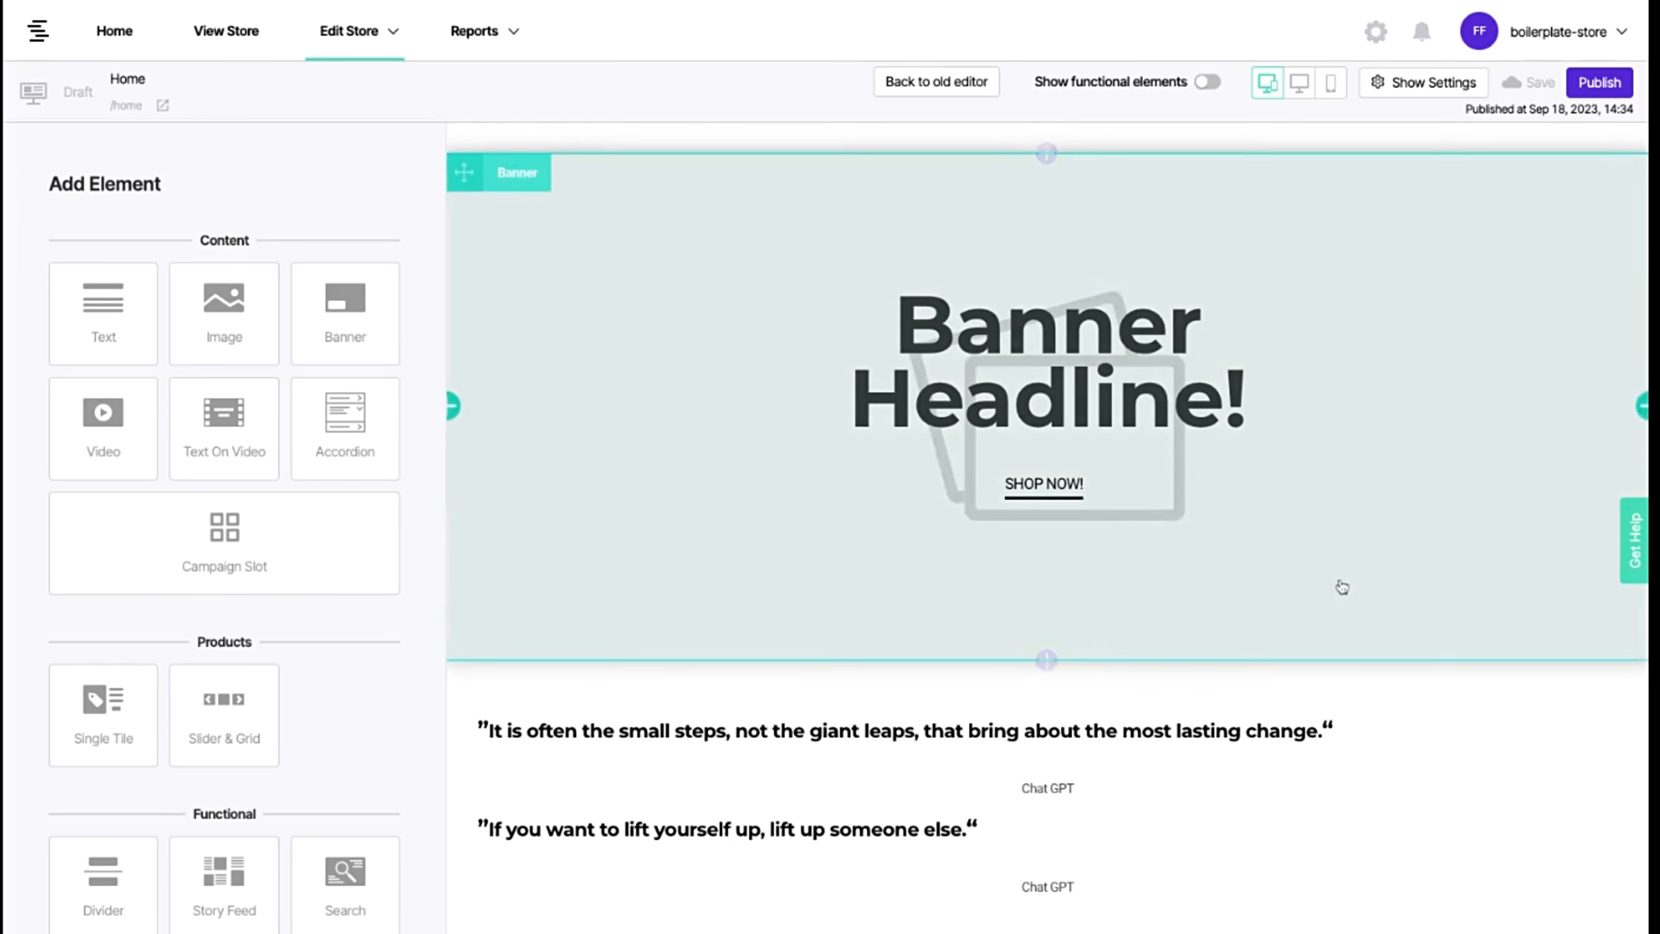
- Move the "It is often the small steps" quote into the same row as the second quote, placing it on the left
{"action": "scroll", "coordinate": [1341, 582], "scroll_direction": "down", "scroll_amount": 3}
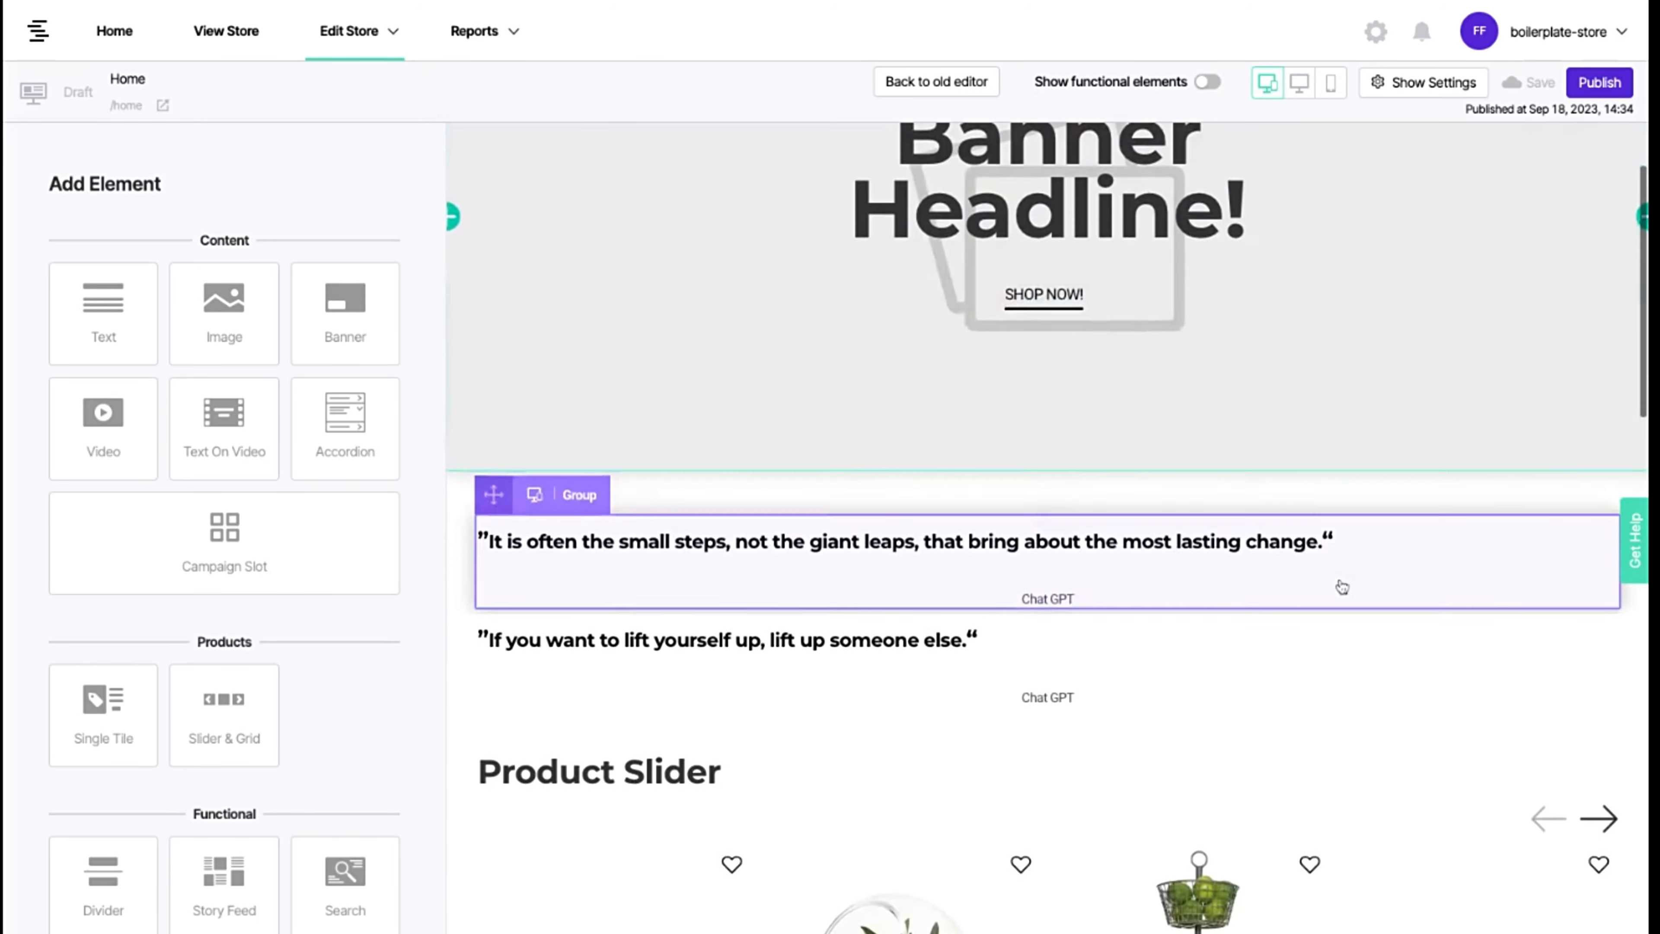
{"action": "left_click", "coordinate": [1127, 557]}
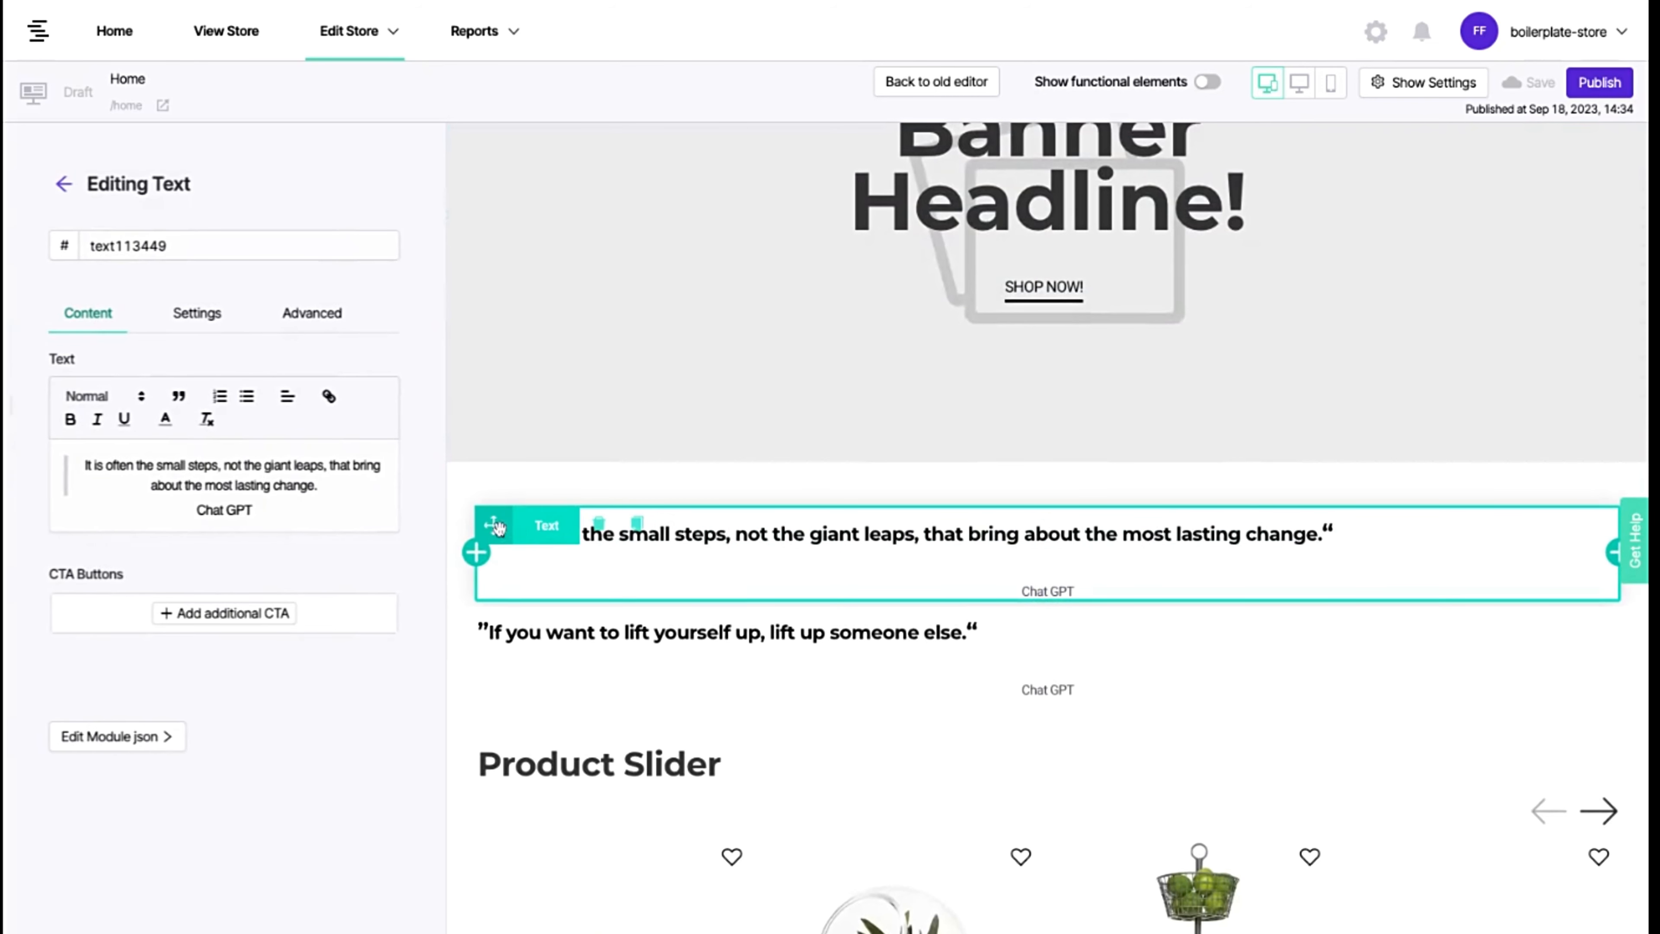
{"action": "left_click_drag", "start_coordinate": [497, 526], "coordinate": [503, 669]}
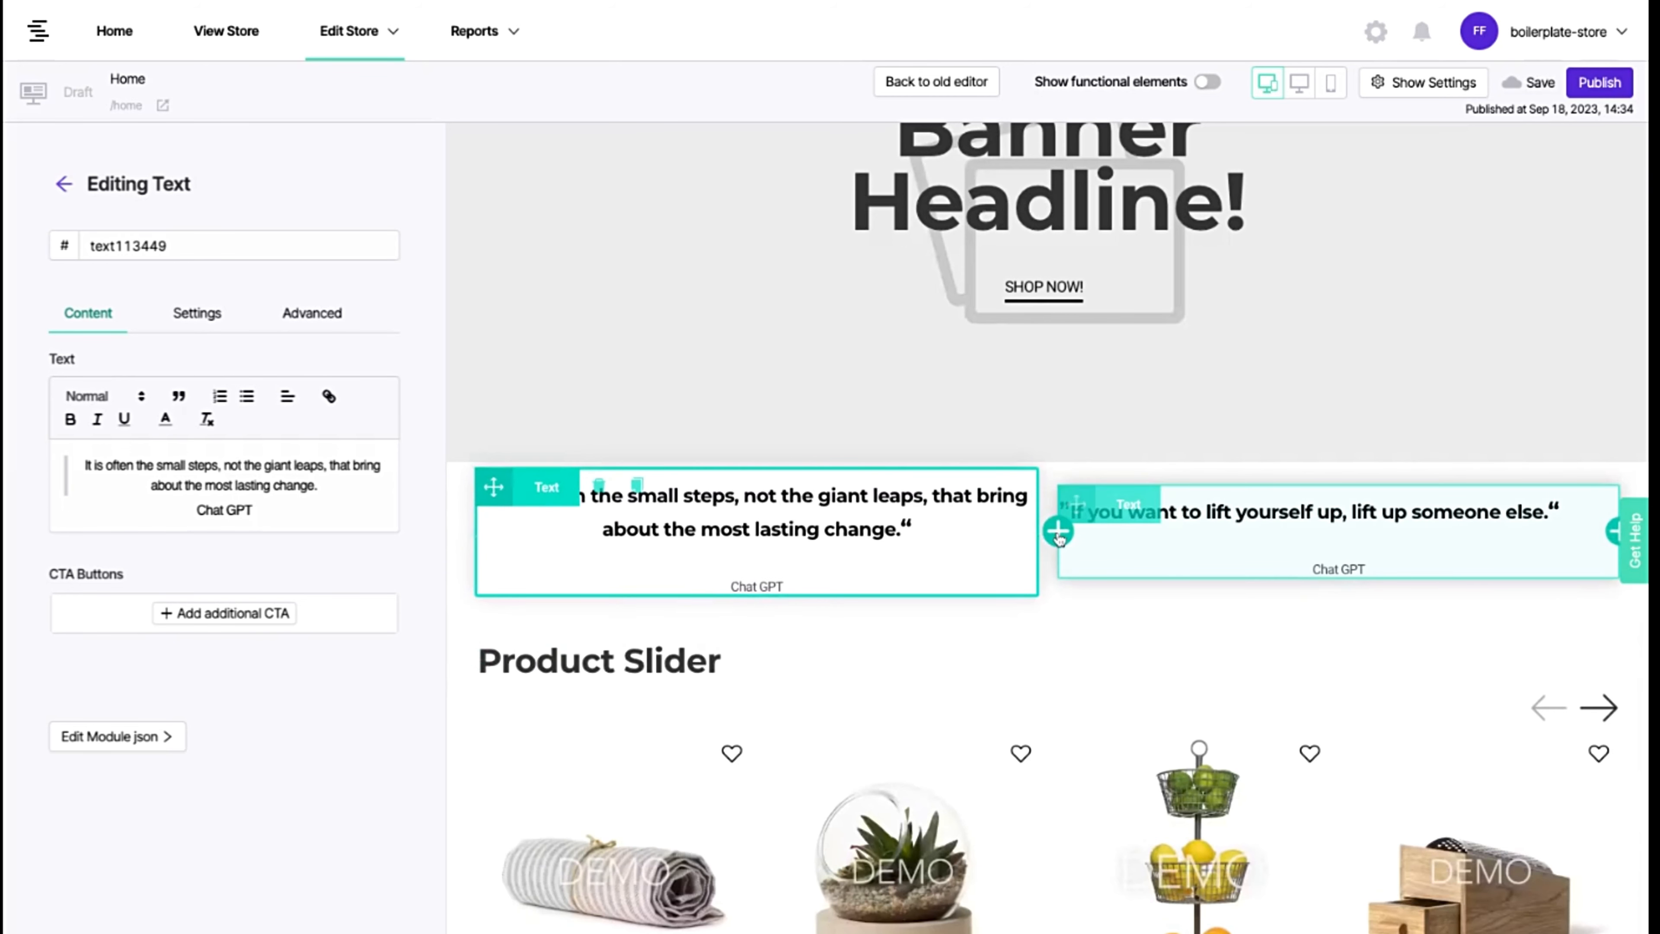
- Add an Image element between the two quotes, using lake club.jpg from the media library
{"action": "left_click", "coordinate": [1058, 531]}
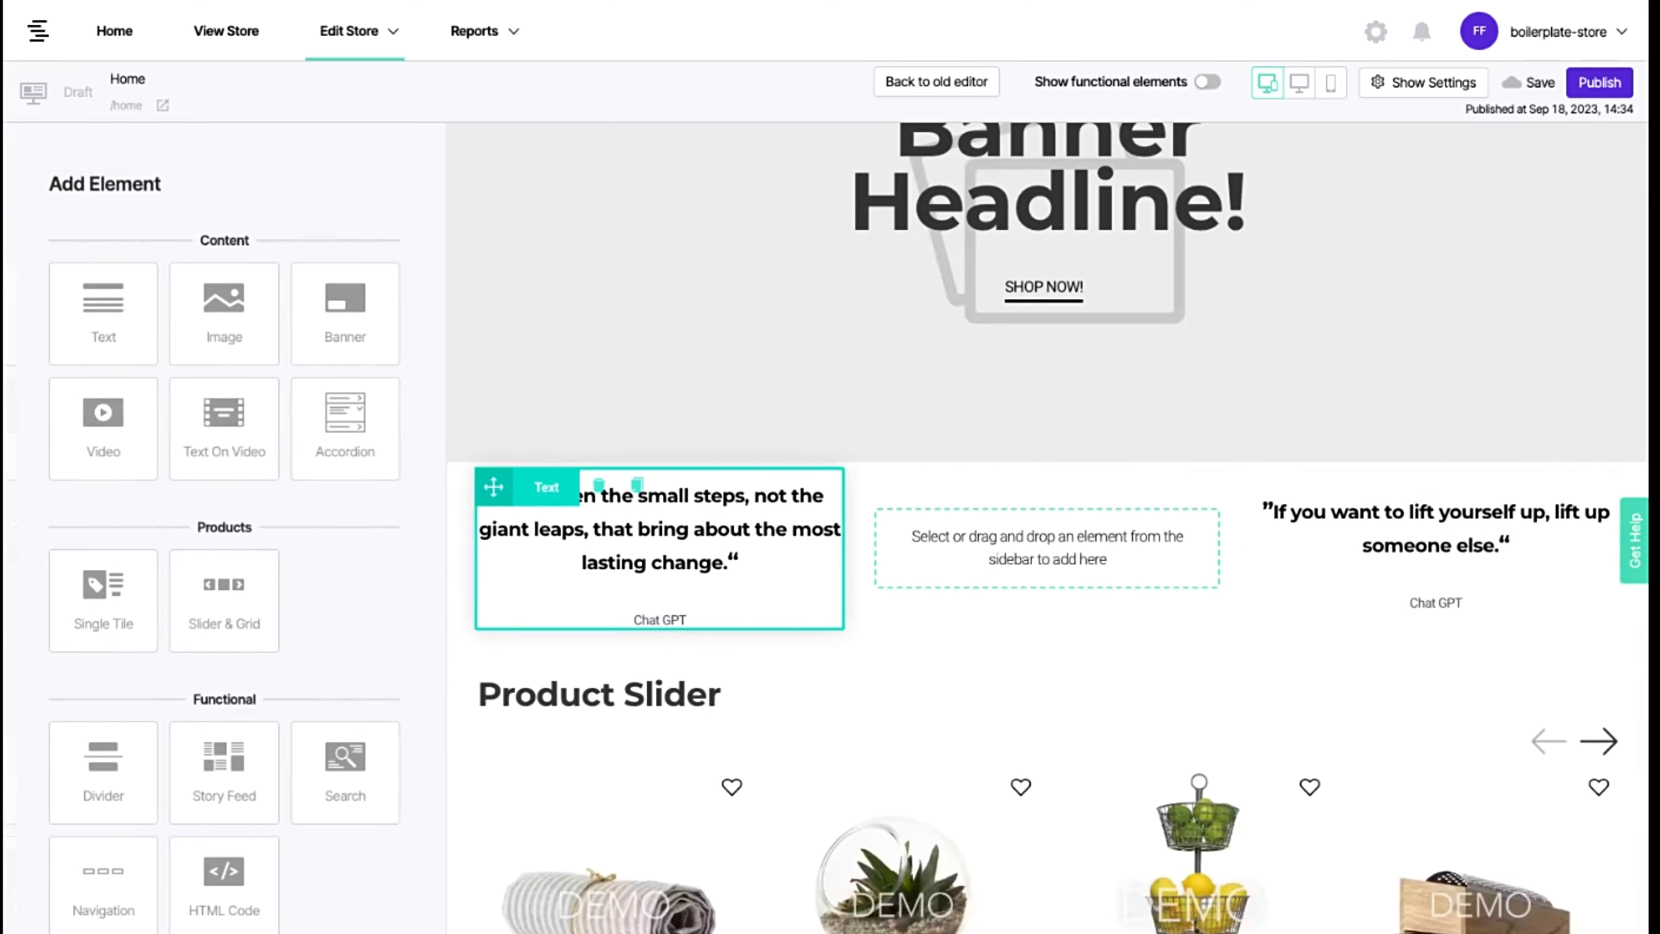
{"action": "left_click", "coordinate": [216, 318]}
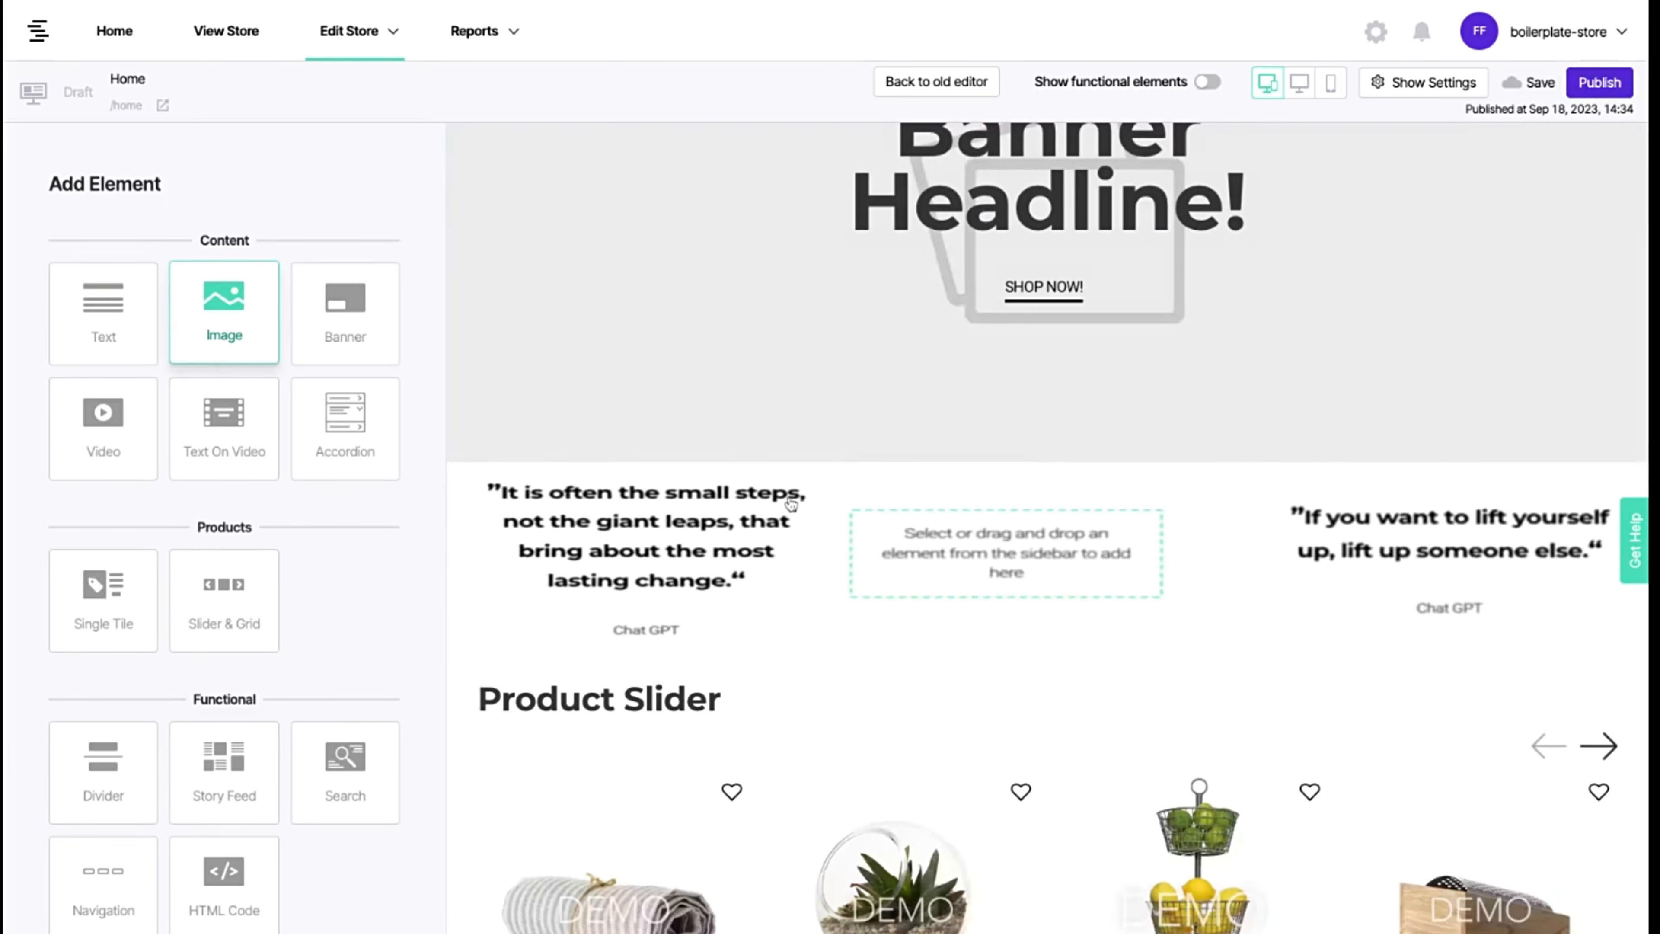
{"action": "left_click", "coordinate": [219, 351]}
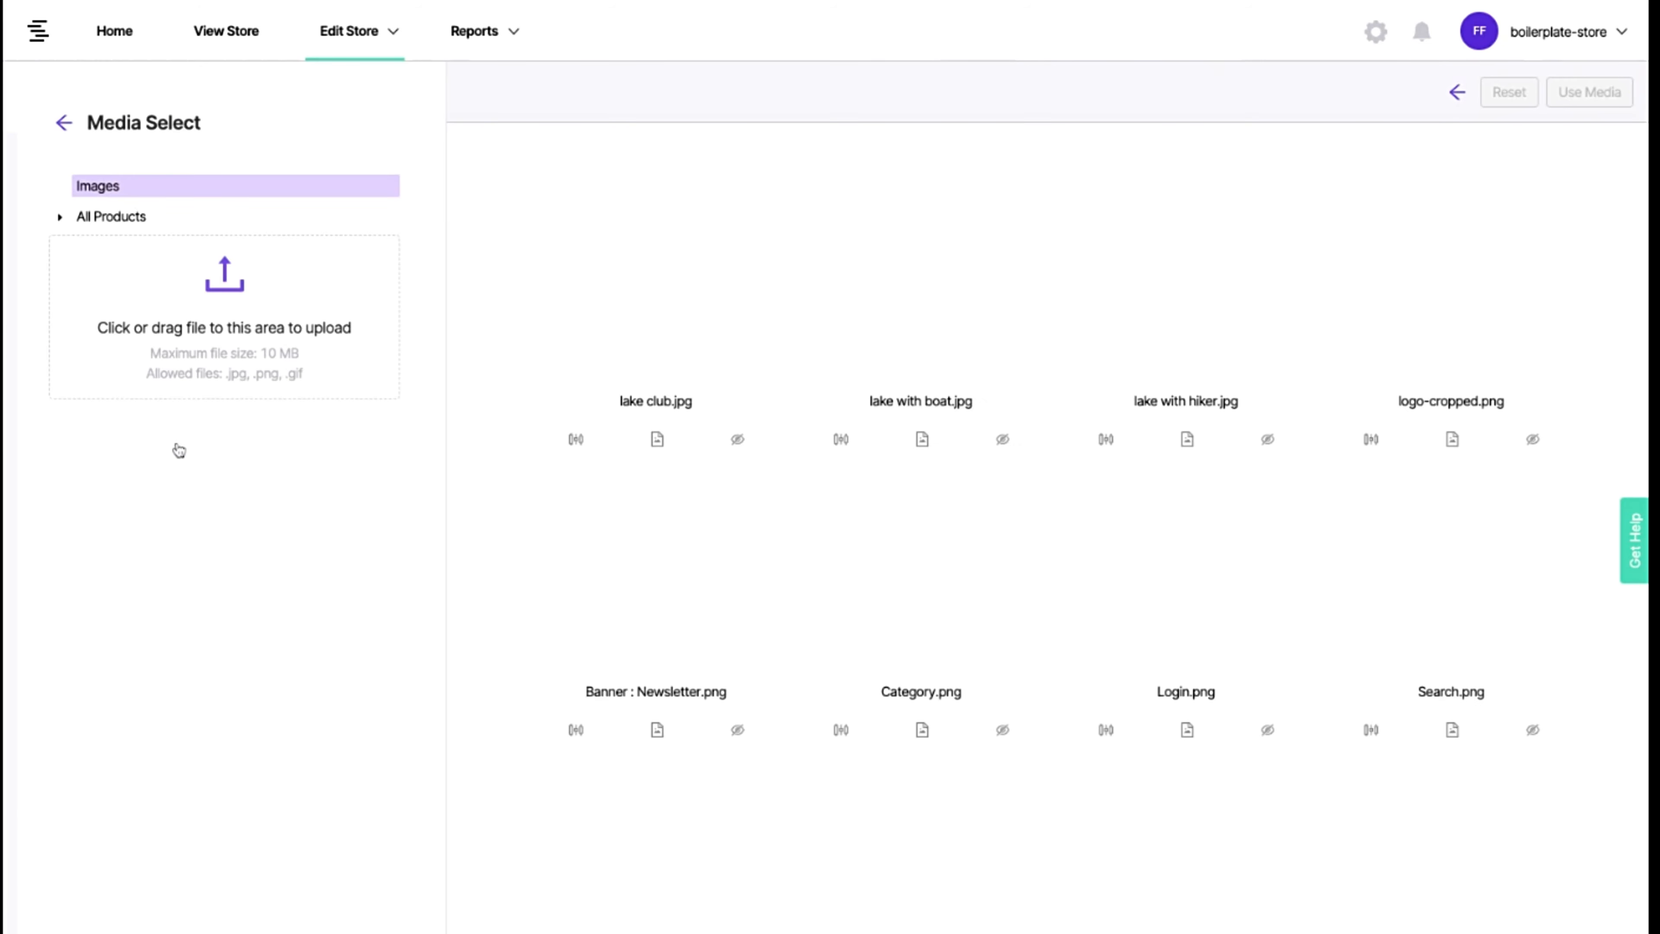
{"action": "left_click", "coordinate": [708, 319]}
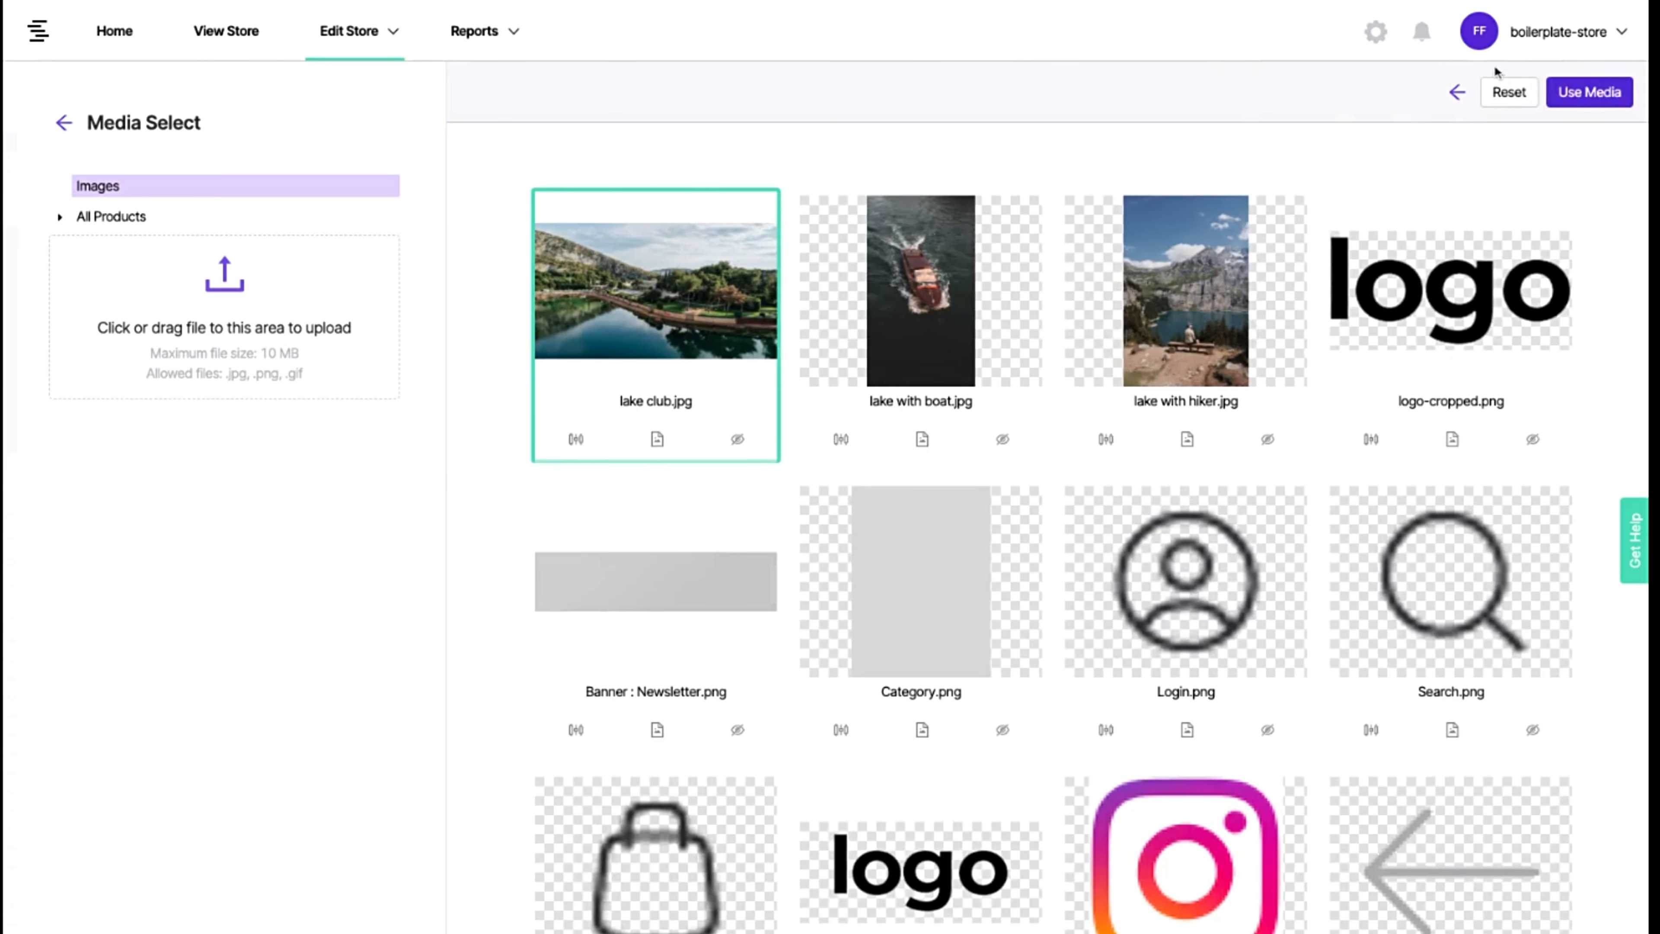
{"action": "left_click", "coordinate": [1568, 92]}
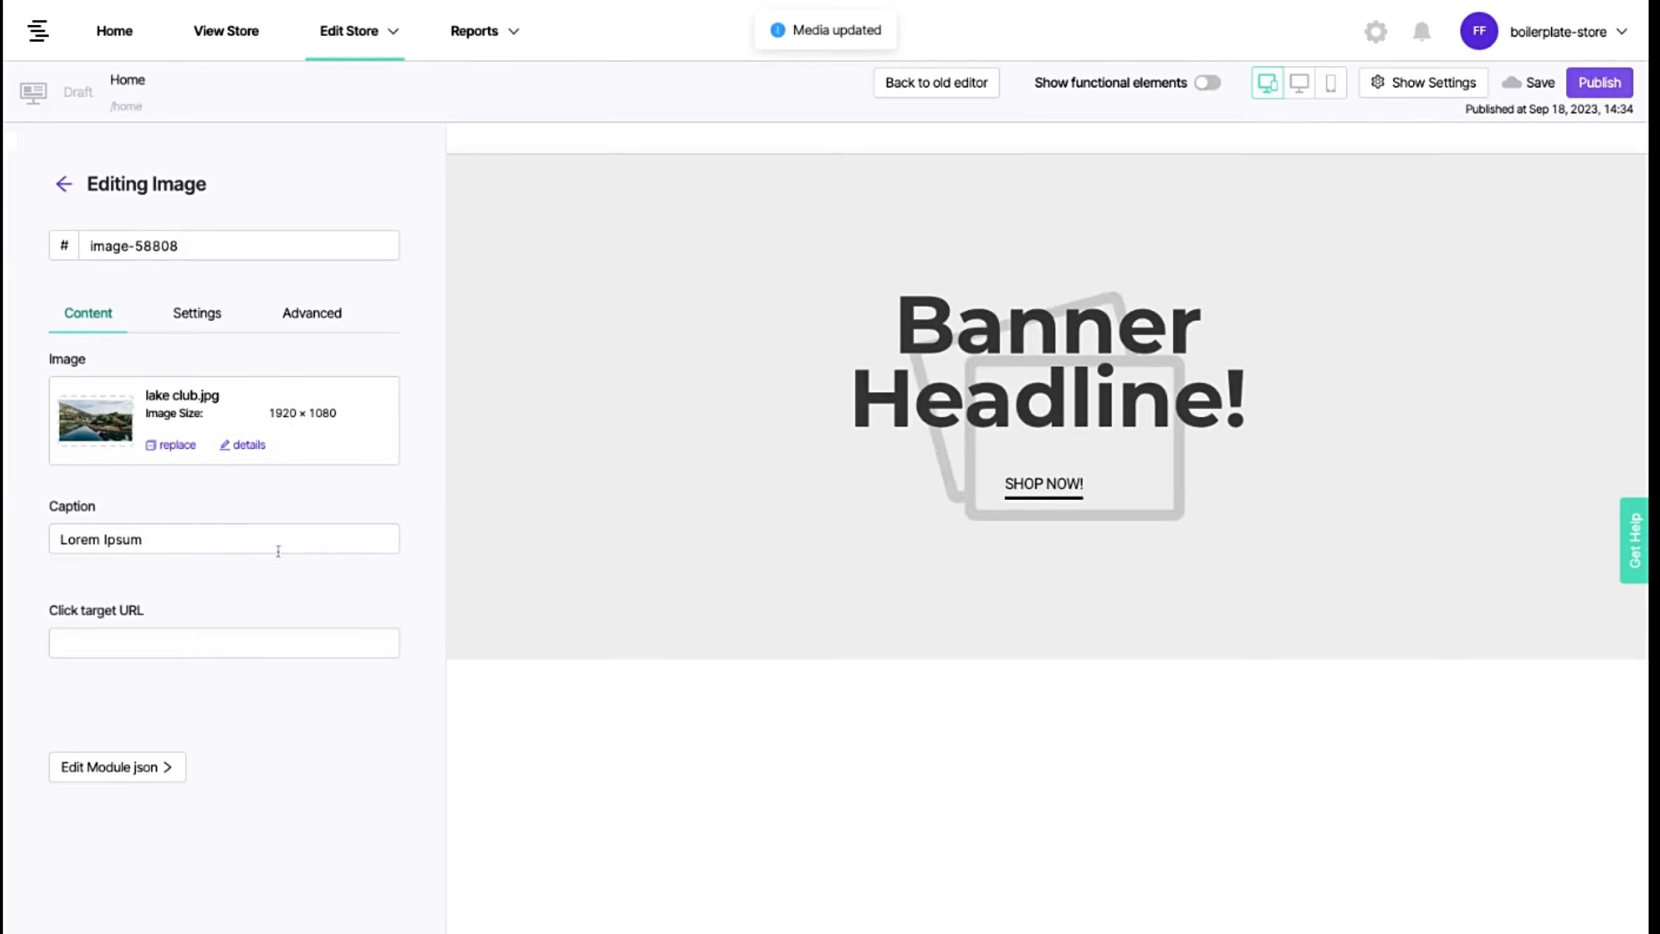
- Clear the lake image's caption and save "Lake Club" as its alt title
{"action": "left_click", "coordinate": [250, 539]}
{"action": "key", "text": "ctrl+a"}
{"action": "key", "text": "BackSpace"}
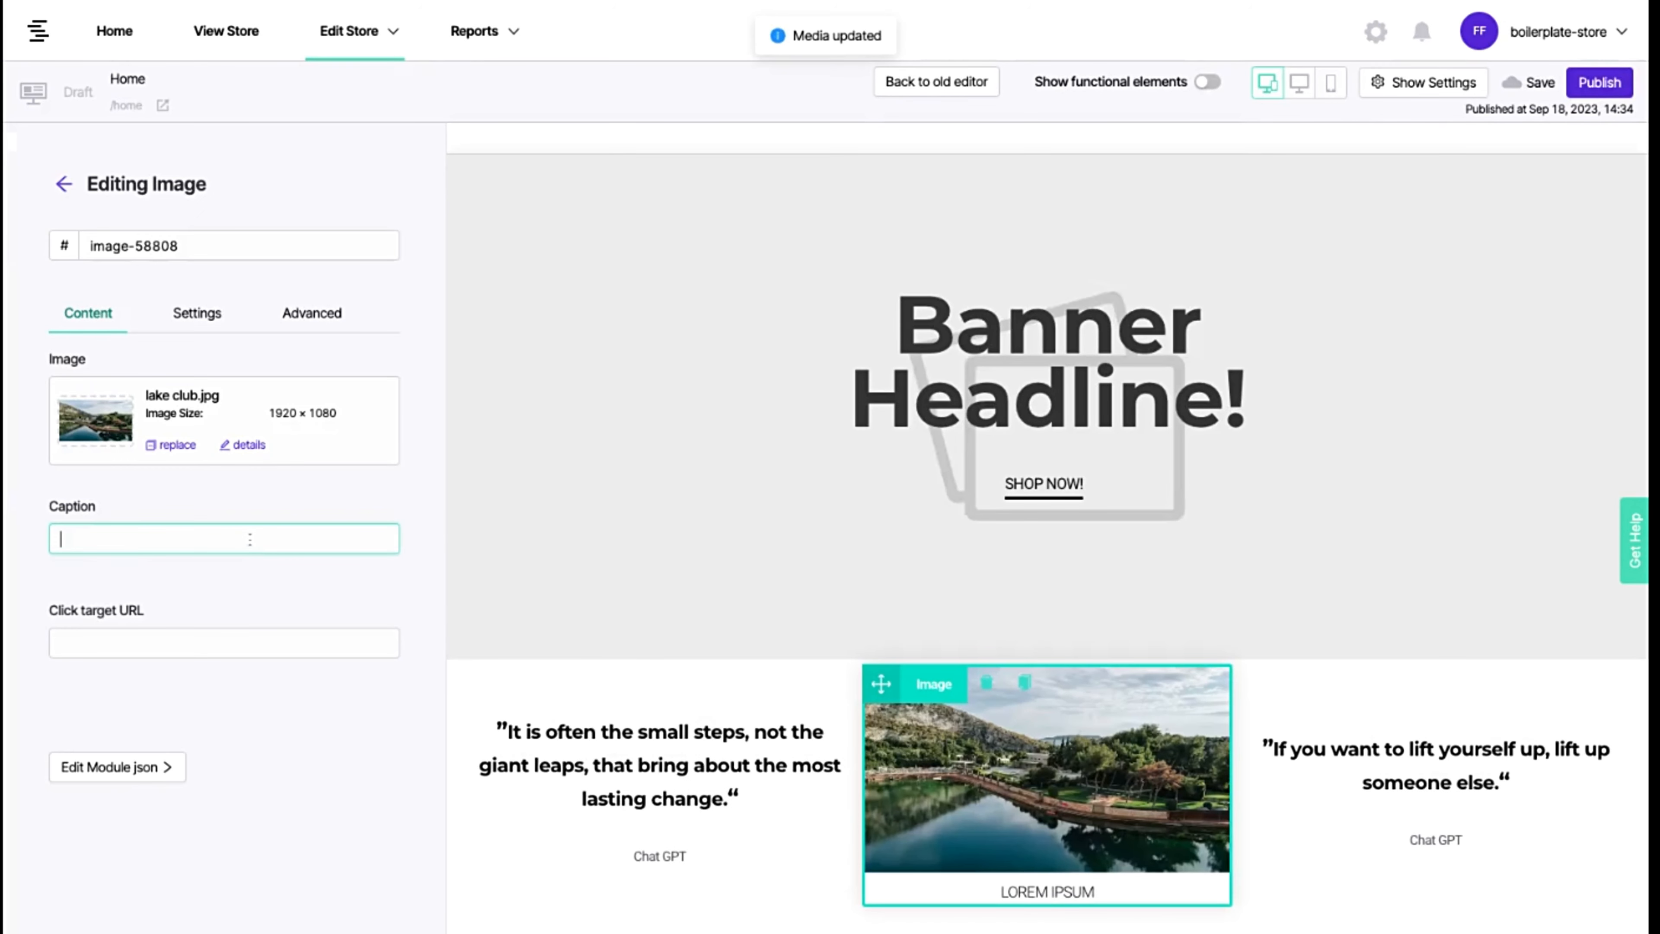
{"action": "left_click", "coordinate": [250, 446]}
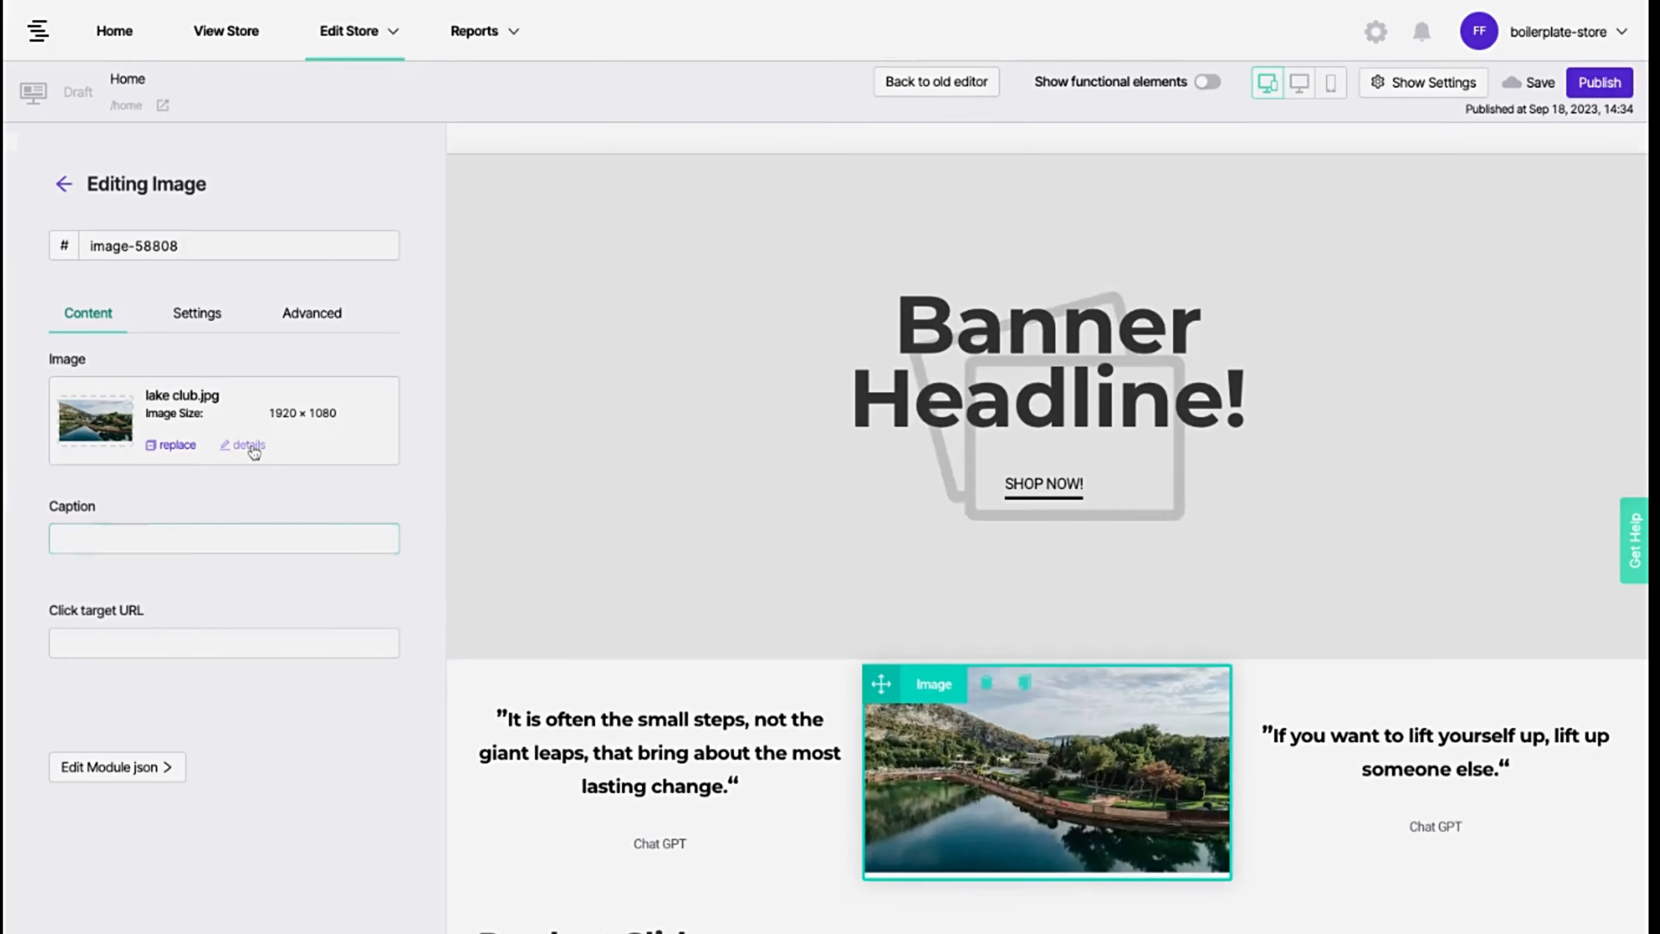
{"action": "left_click", "coordinate": [899, 305]}
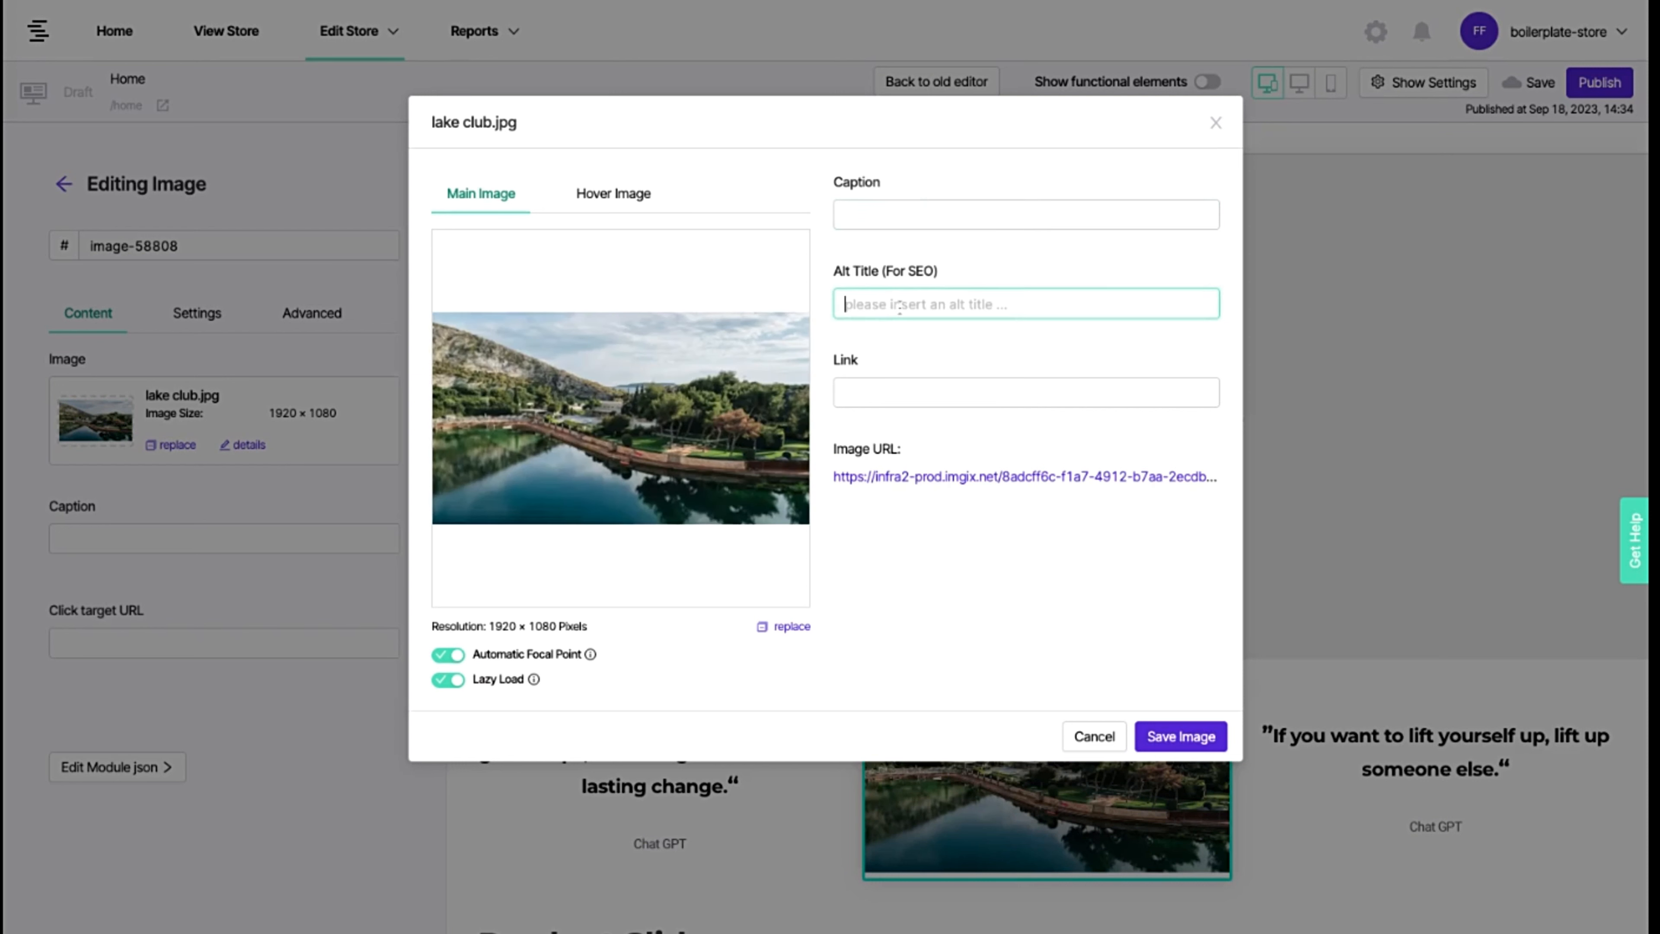
{"action": "type", "text": "Lake Club"}
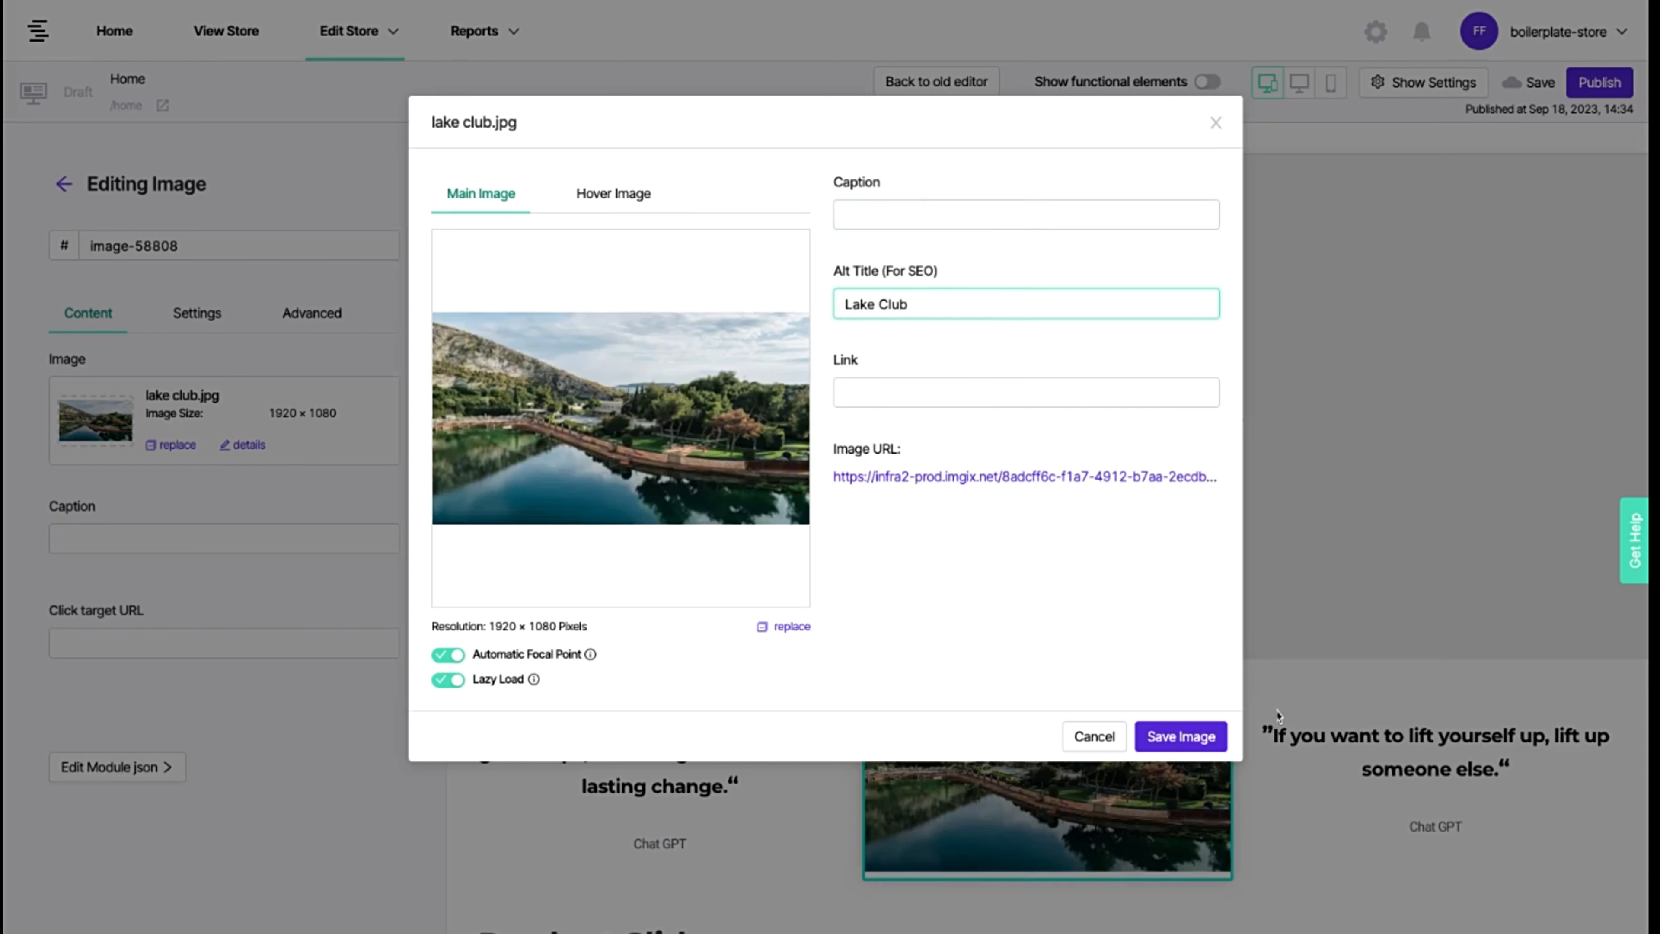
{"action": "left_click", "coordinate": [1203, 737]}
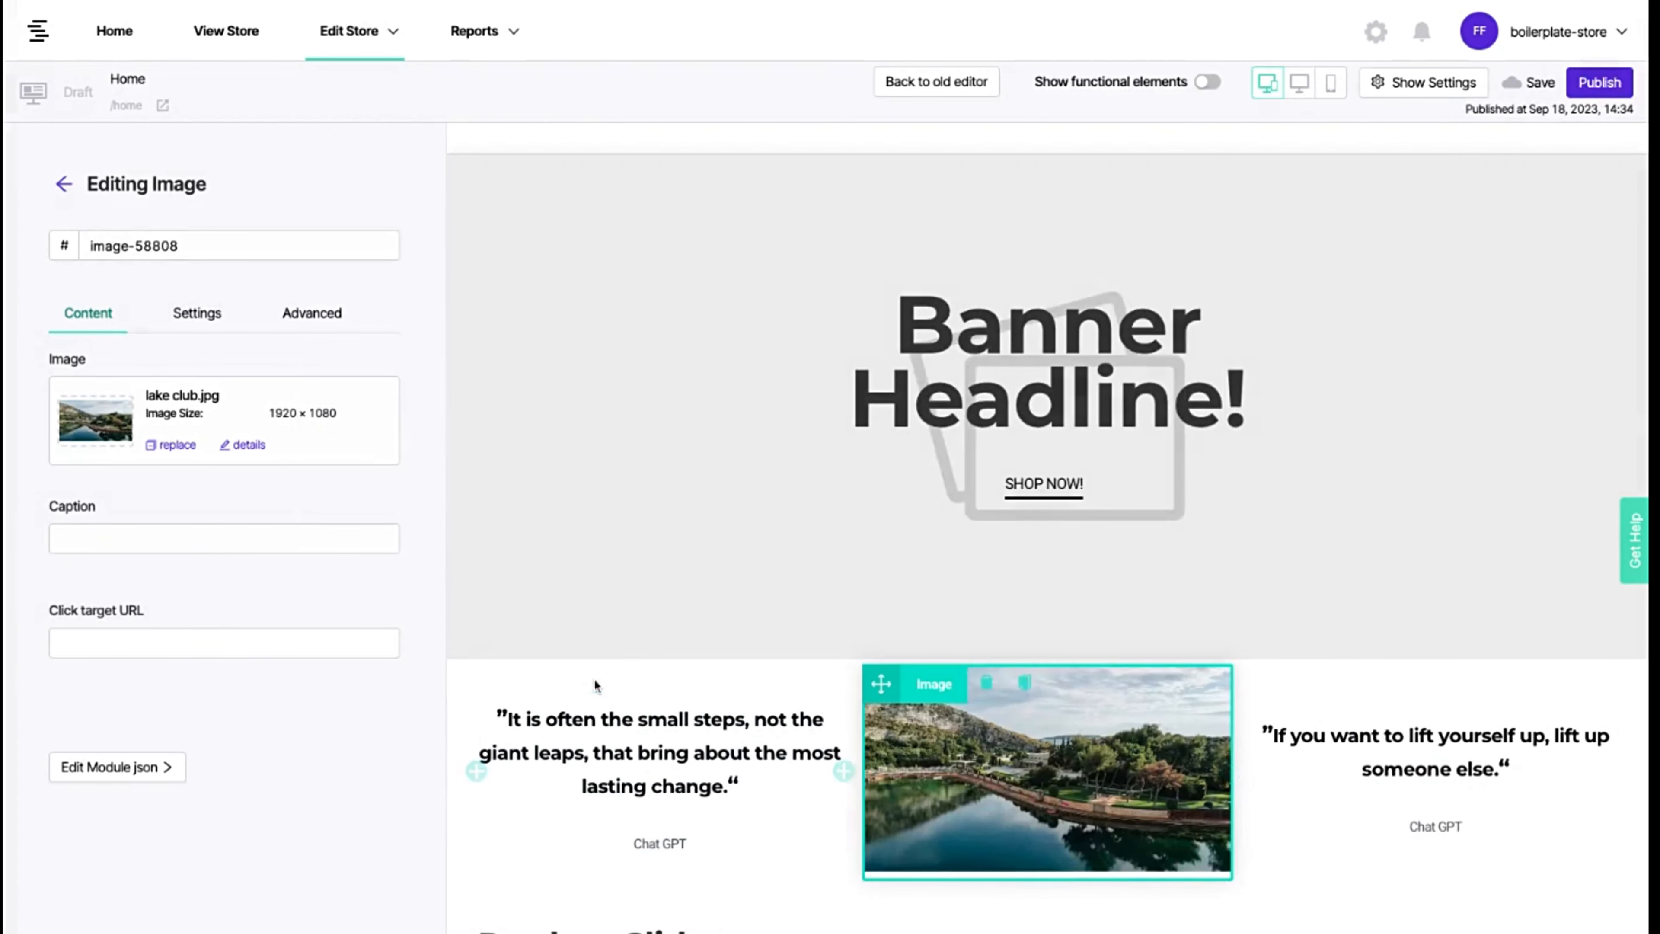
- Set the column split of the group holding the quotes and image to 1 : 2 : 1
{"action": "left_click", "coordinate": [643, 672]}
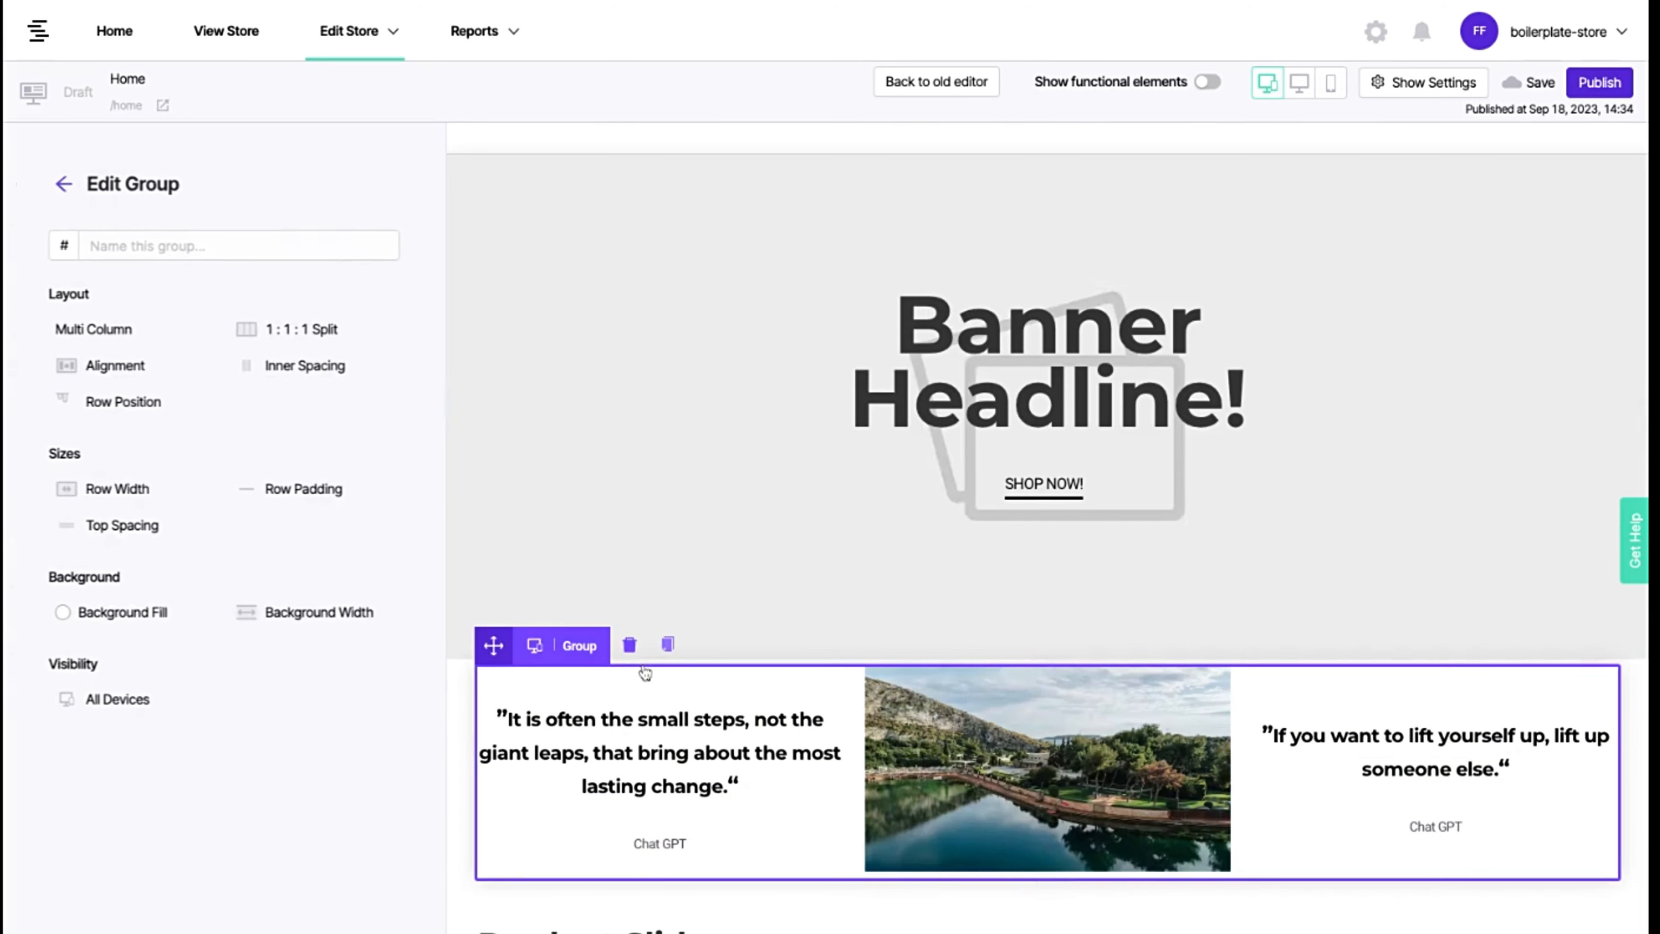
{"action": "left_click", "coordinate": [288, 329]}
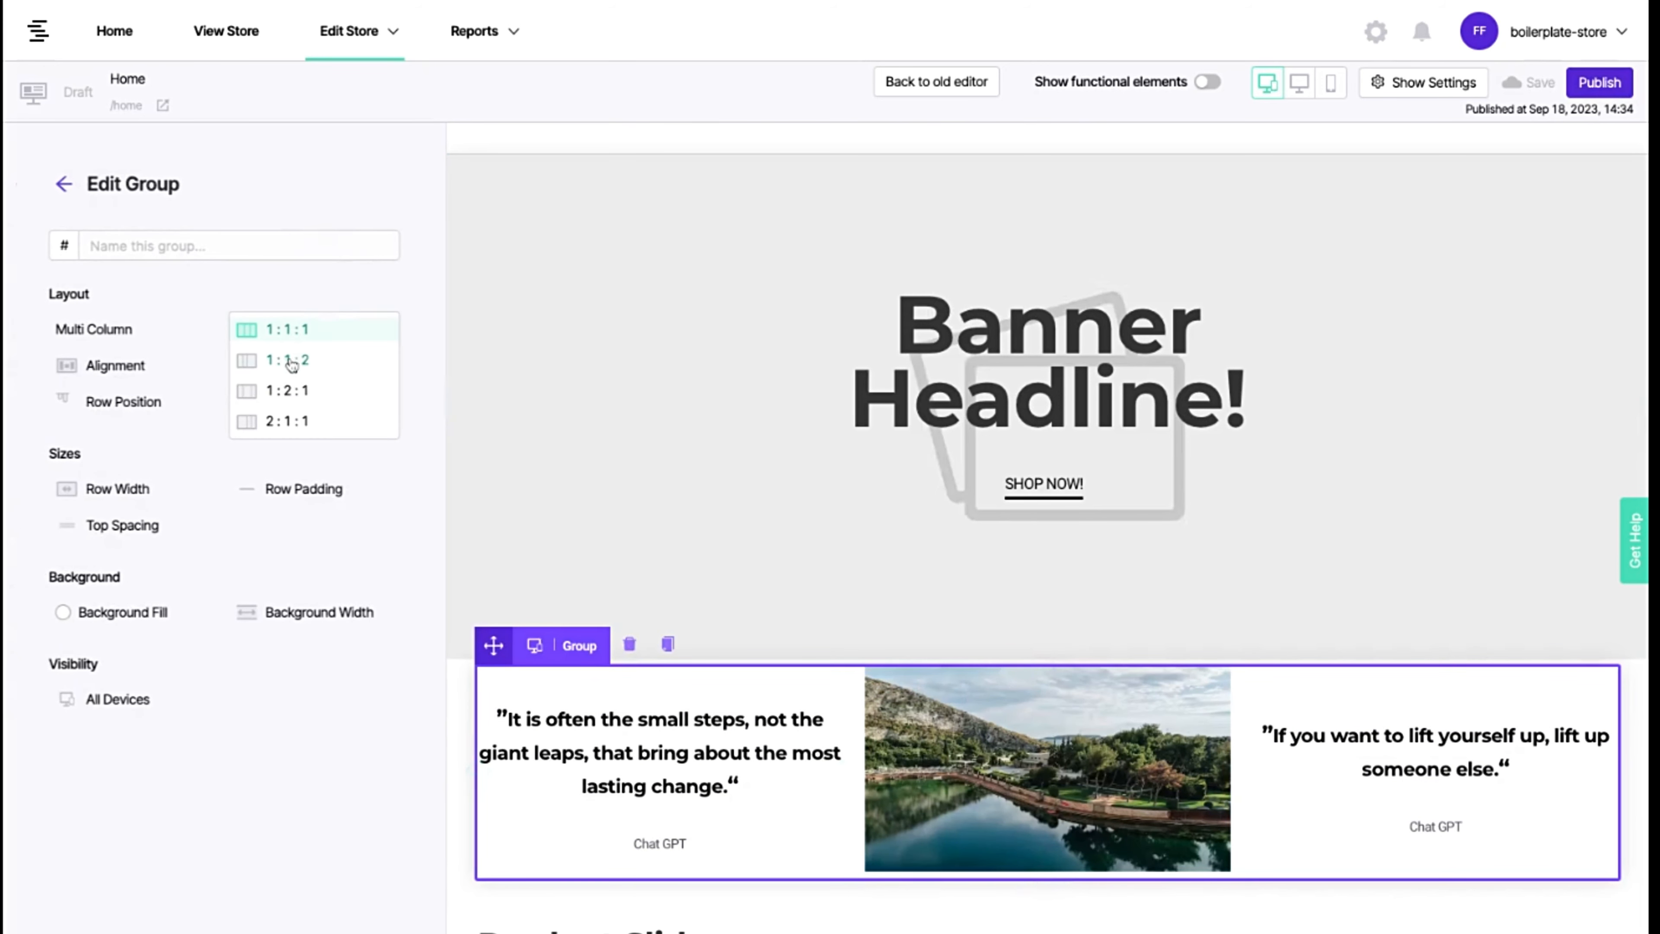
{"action": "left_click", "coordinate": [309, 391]}
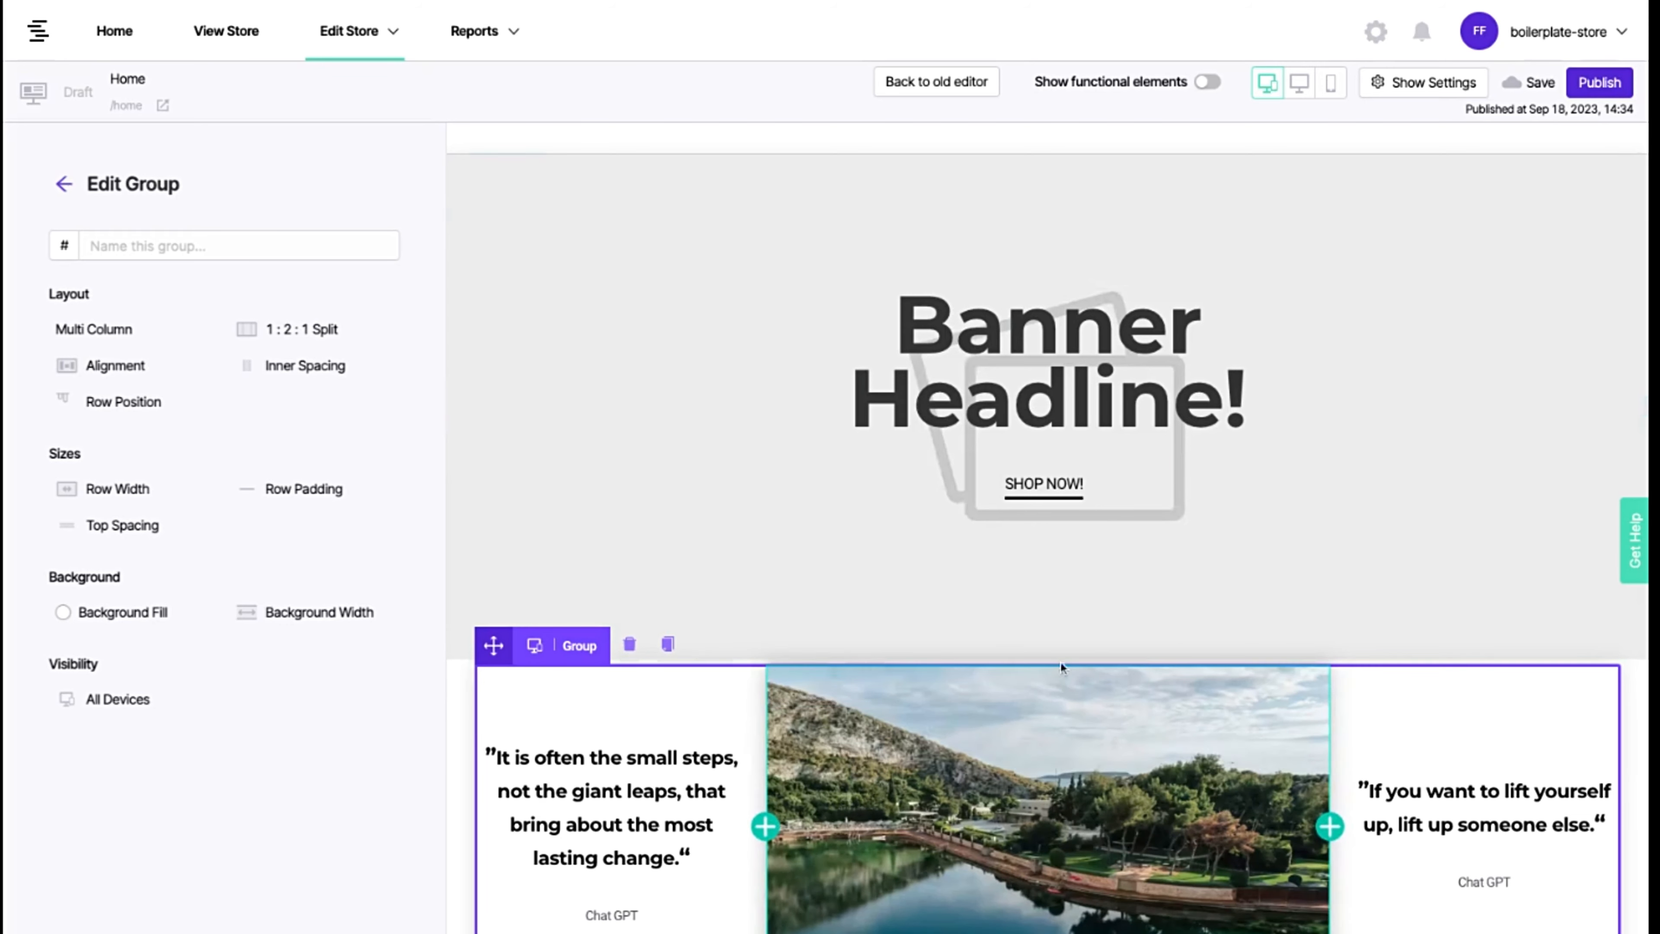
- Add a Text element in a new row between the banner and the quotes group
{"action": "left_click", "coordinate": [1048, 664]}
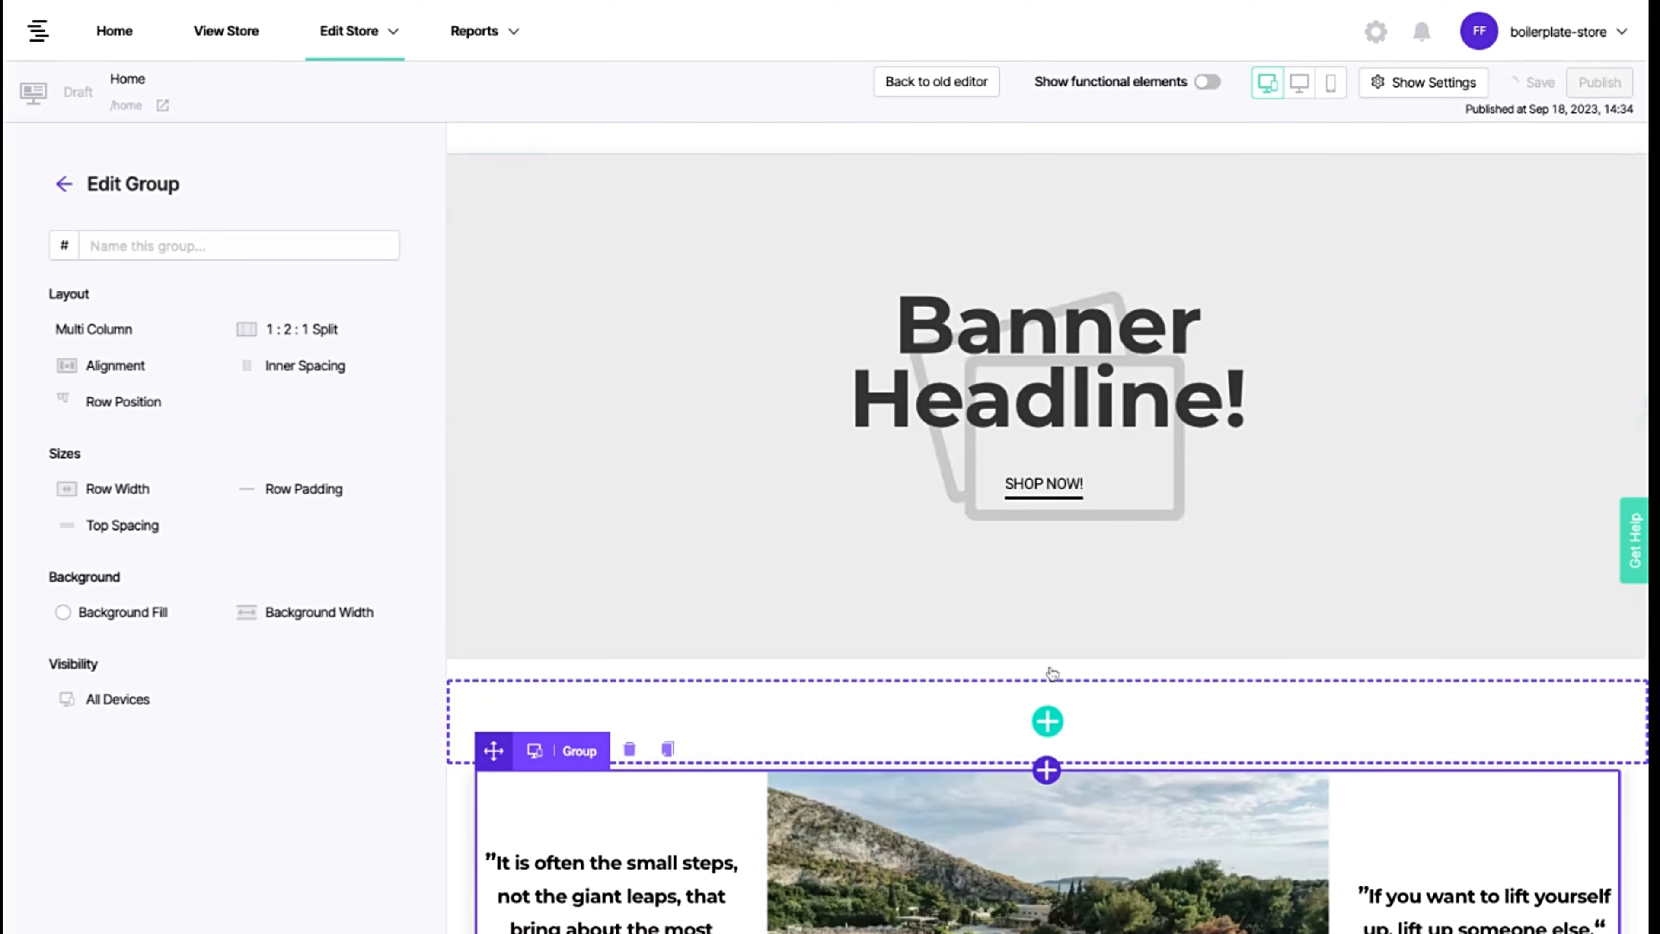
{"action": "left_click", "coordinate": [1047, 721]}
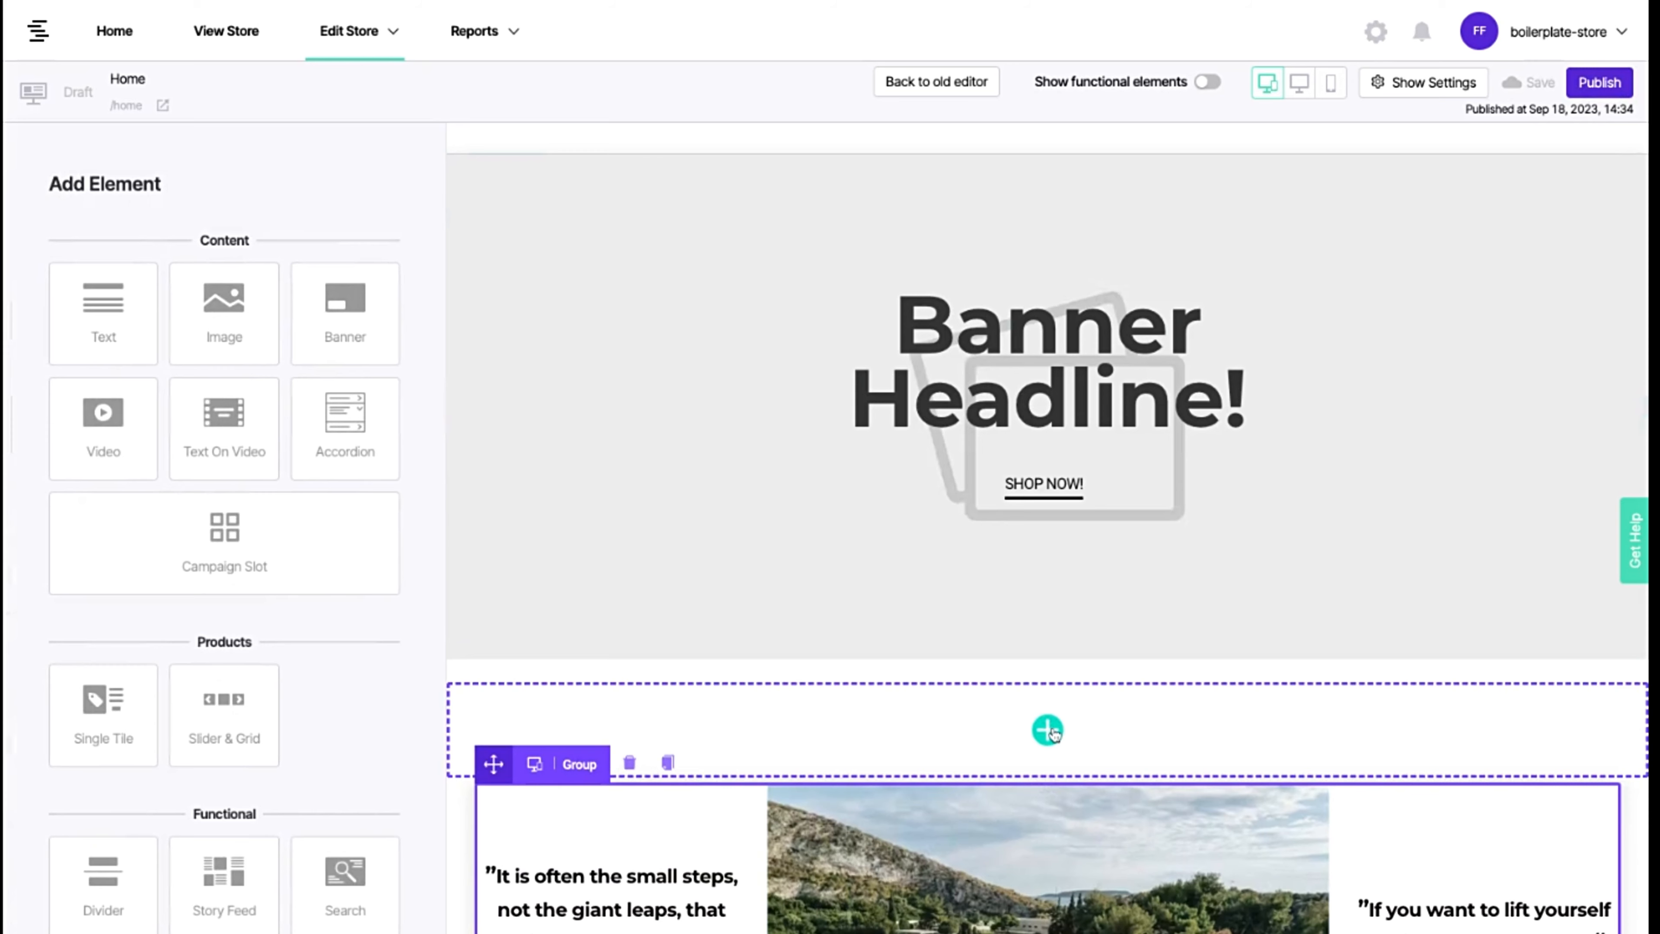
{"action": "left_click_drag", "start_coordinate": [99, 318], "coordinate": [1047, 729]}
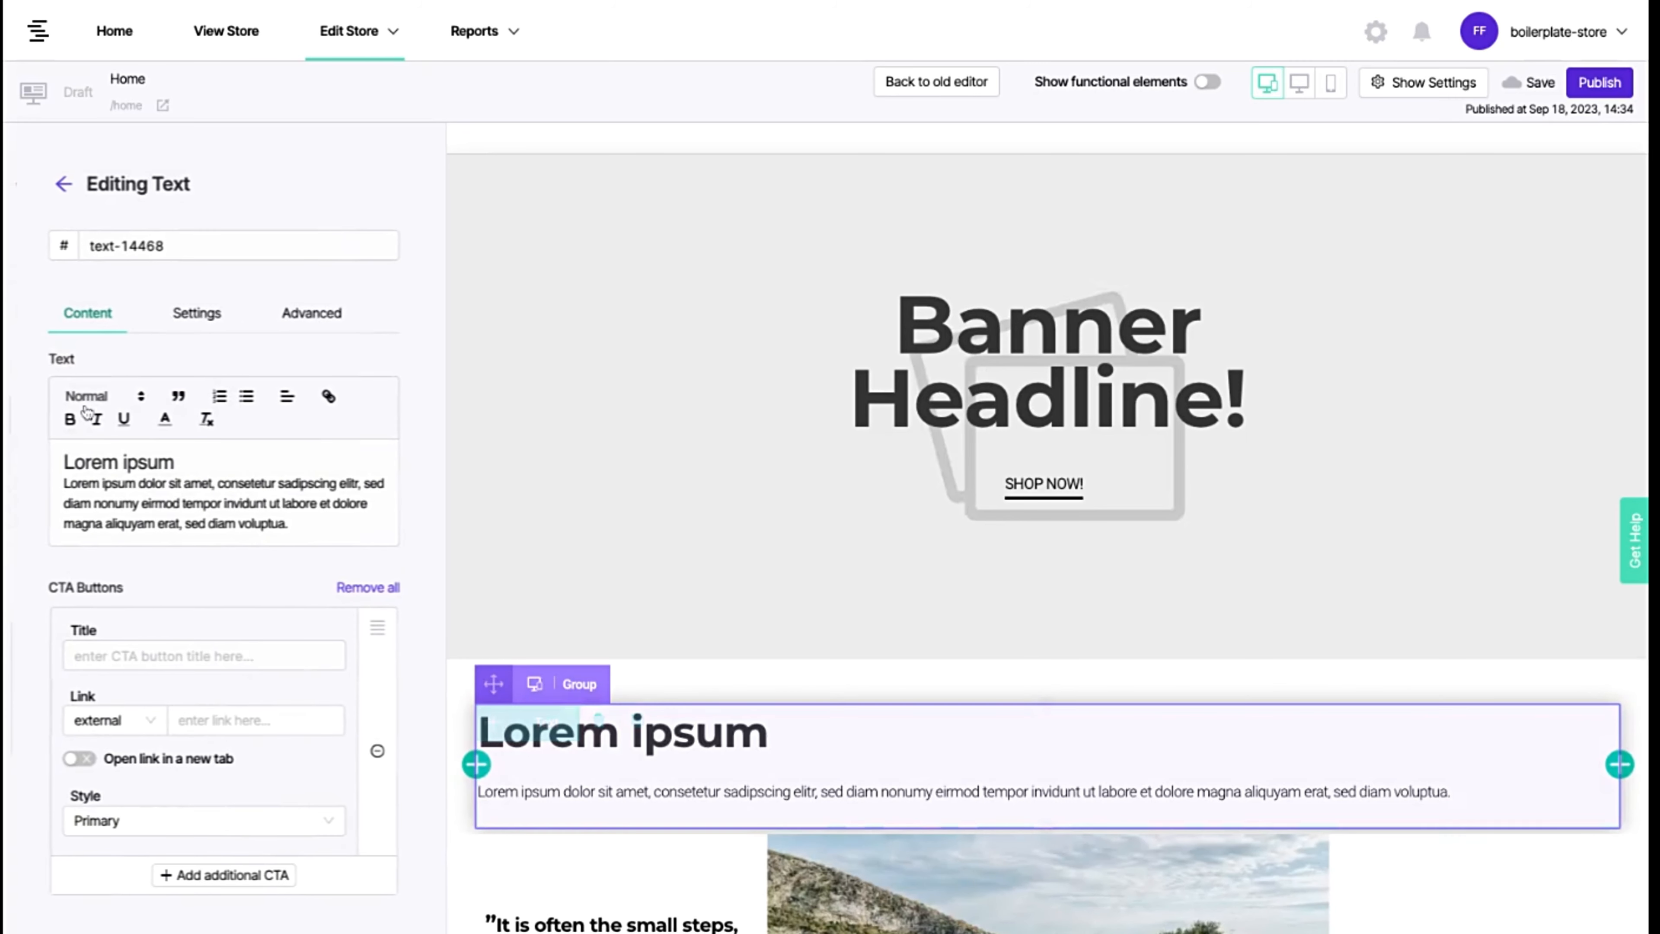
- Replace the new text element's placeholder content with the heading "Section Title", leaving no empty line below it
{"action": "key", "text": "ctrl+a"}
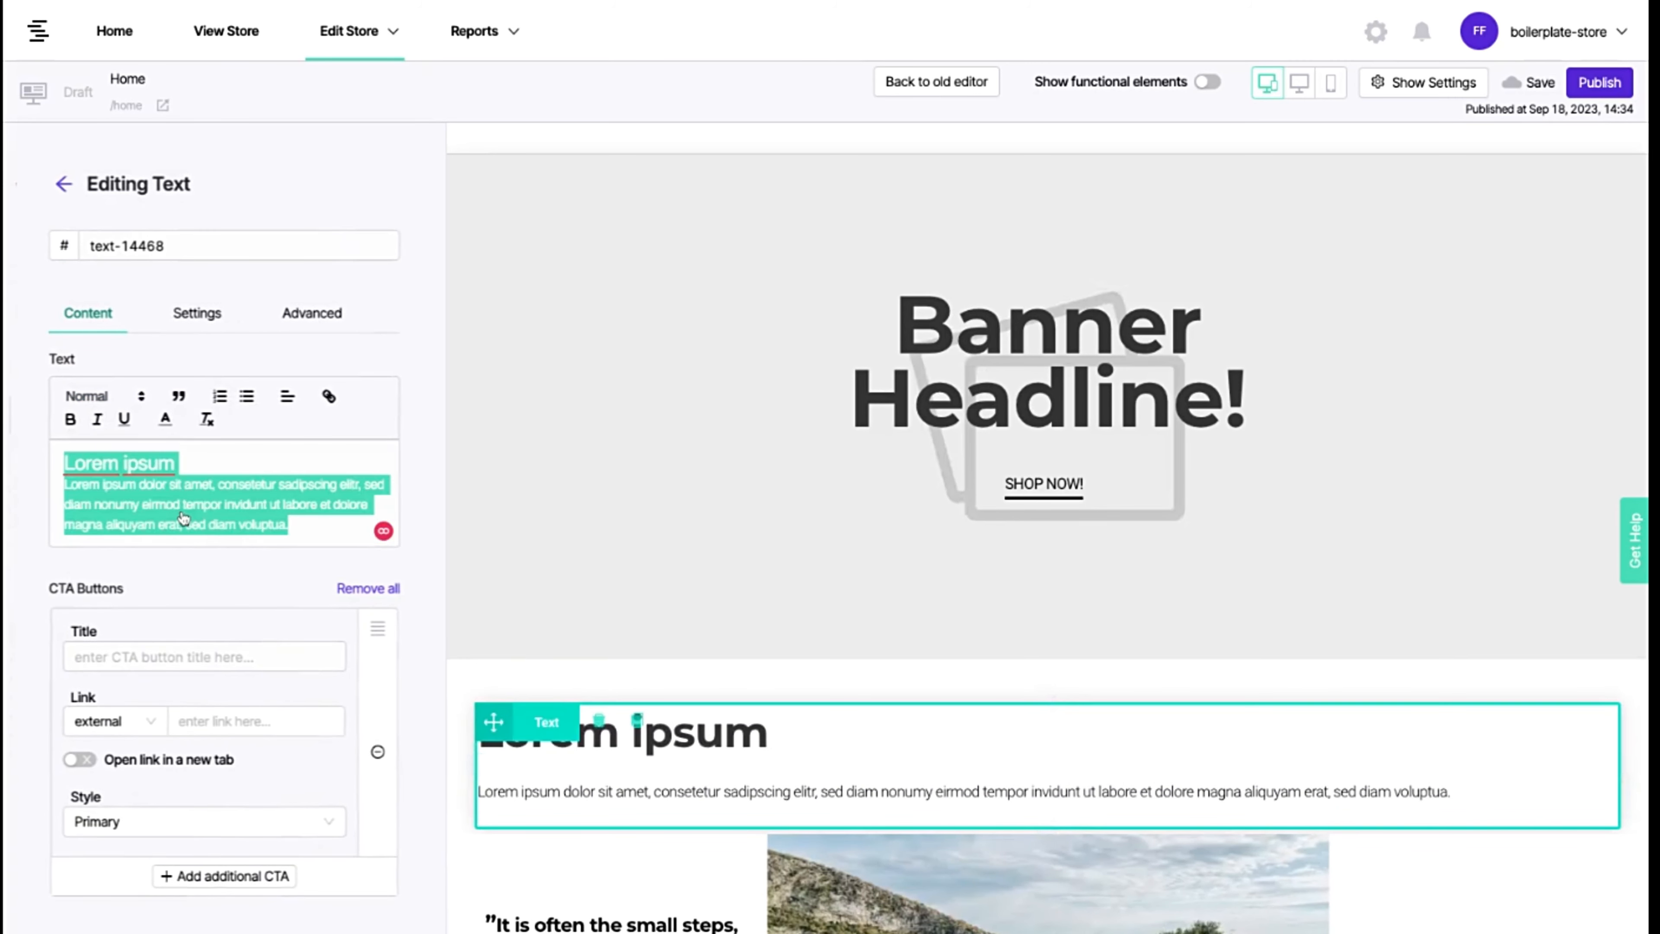
{"action": "type", "text": "Section Title"}
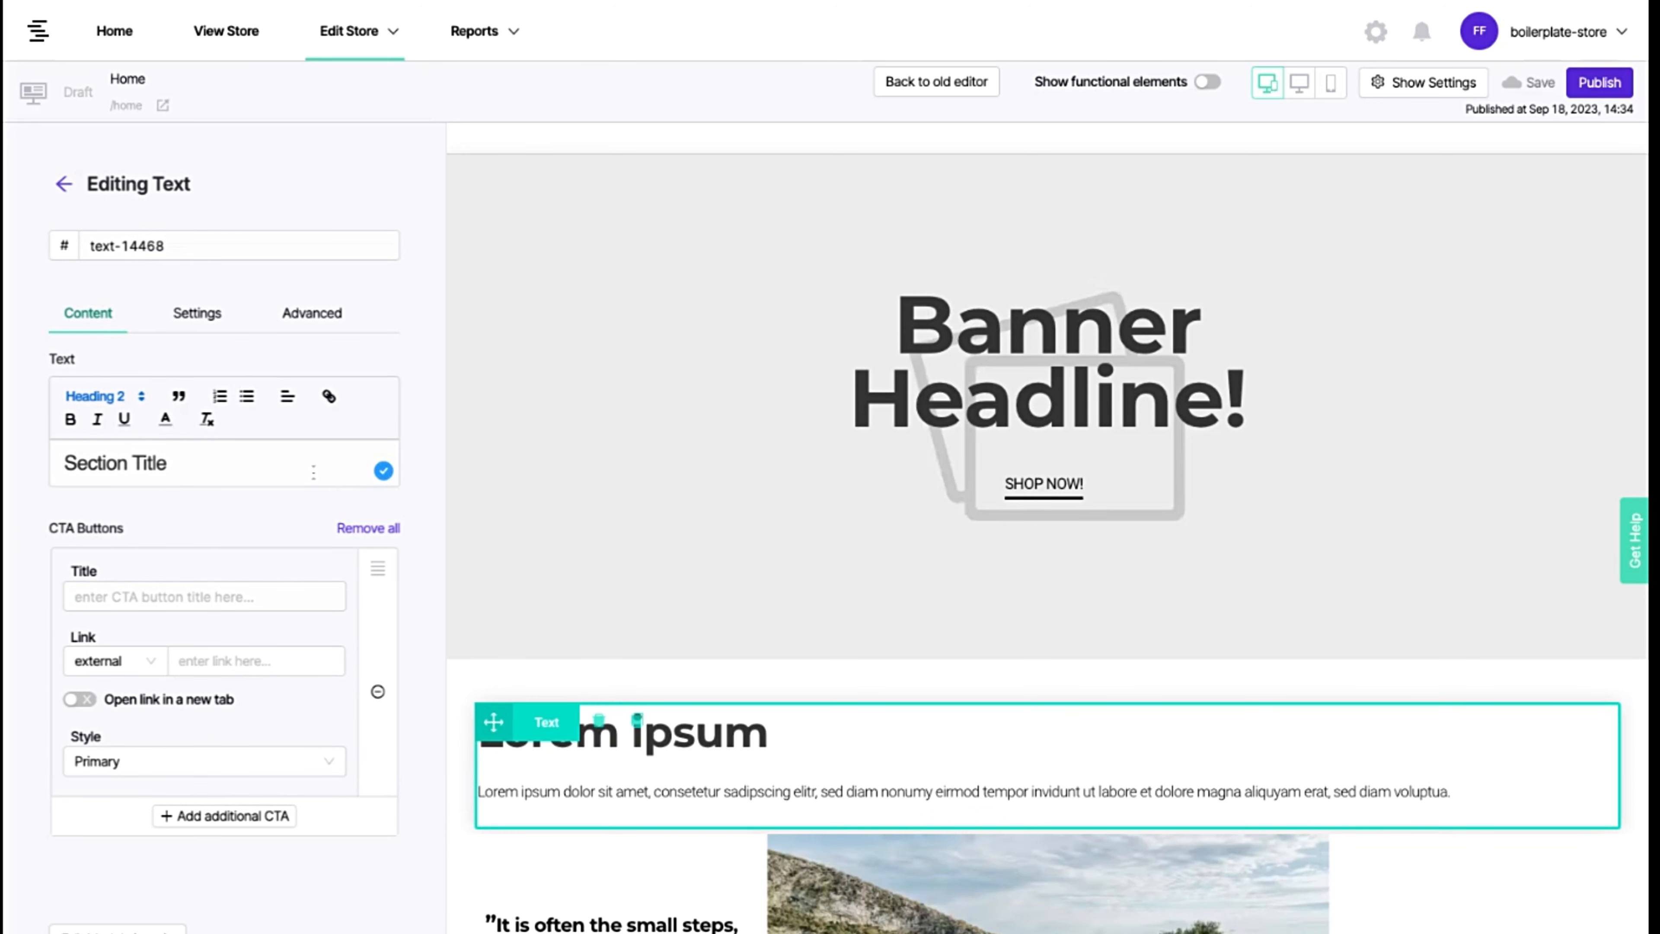
{"action": "key", "text": "Return"}
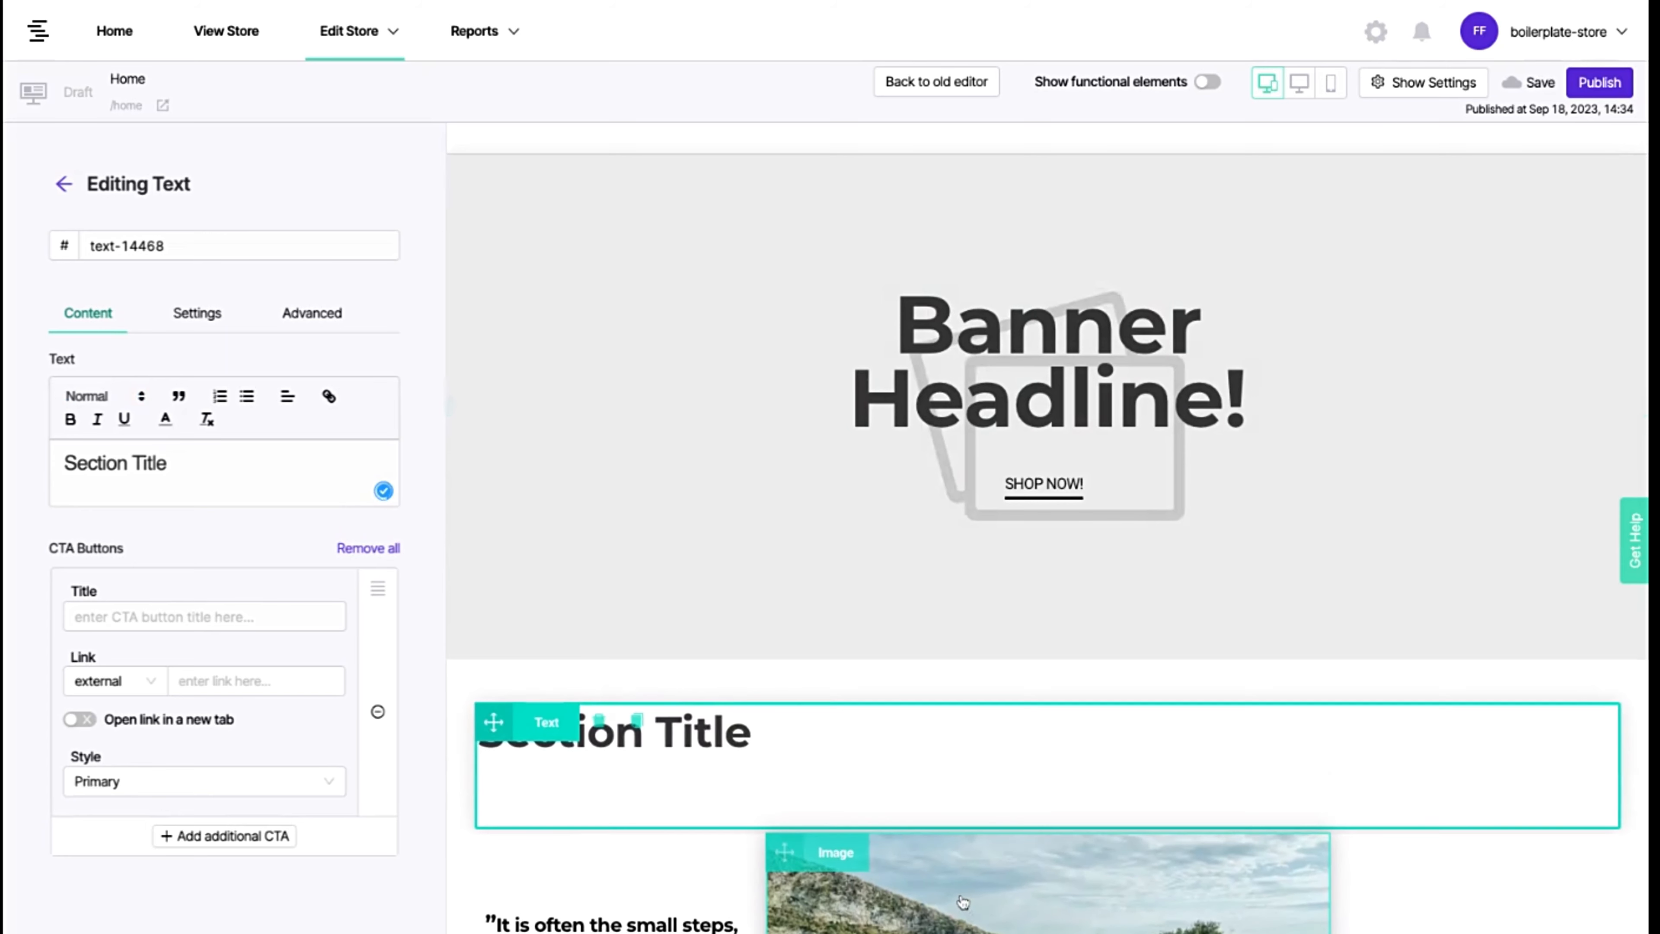
{"action": "key", "text": "BackSpace"}
{"action": "left_click", "coordinate": [915, 896]}
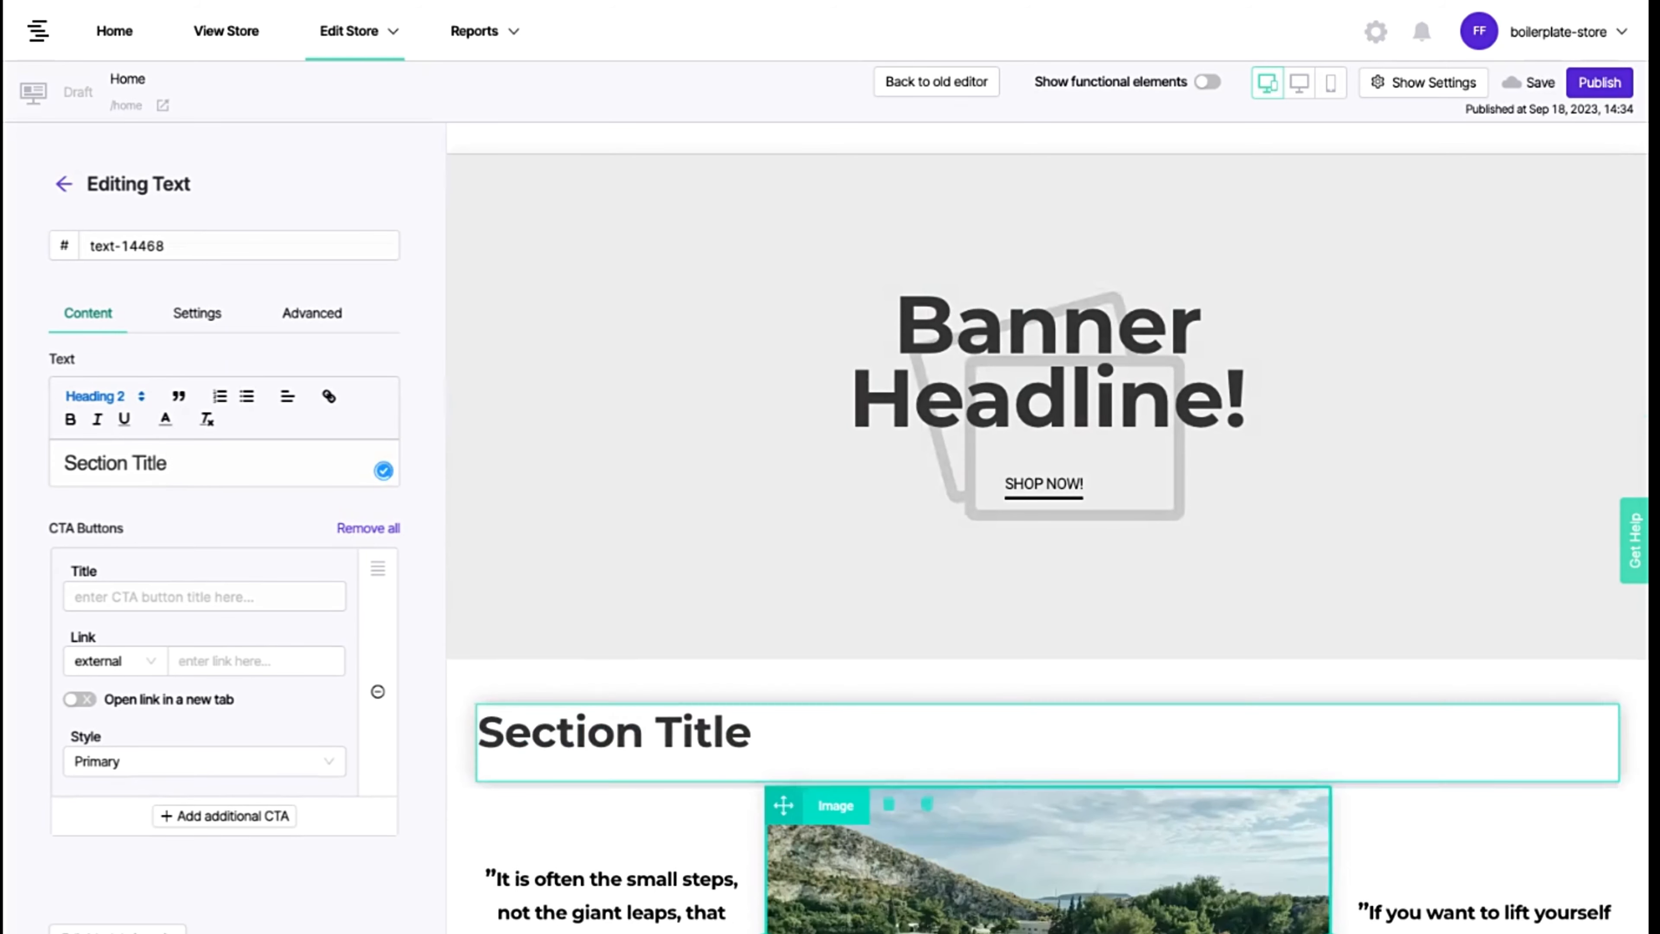
- Centre-align the "Section Title" heading
{"action": "left_click", "coordinate": [694, 721]}
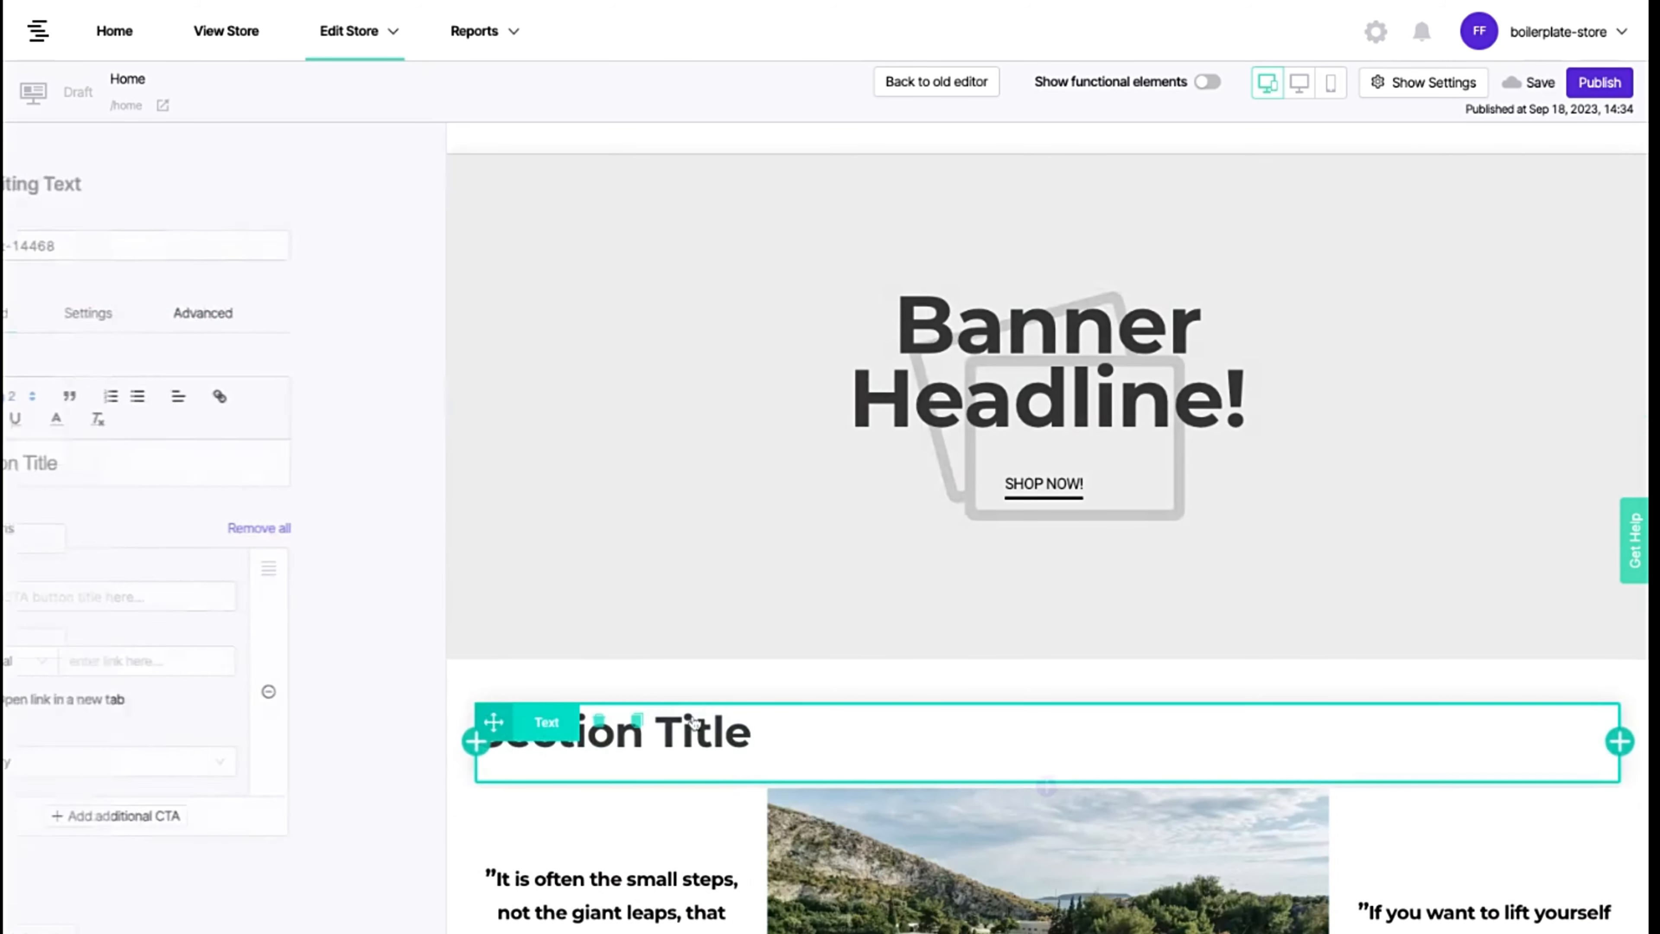
{"action": "triple_click", "coordinate": [125, 467]}
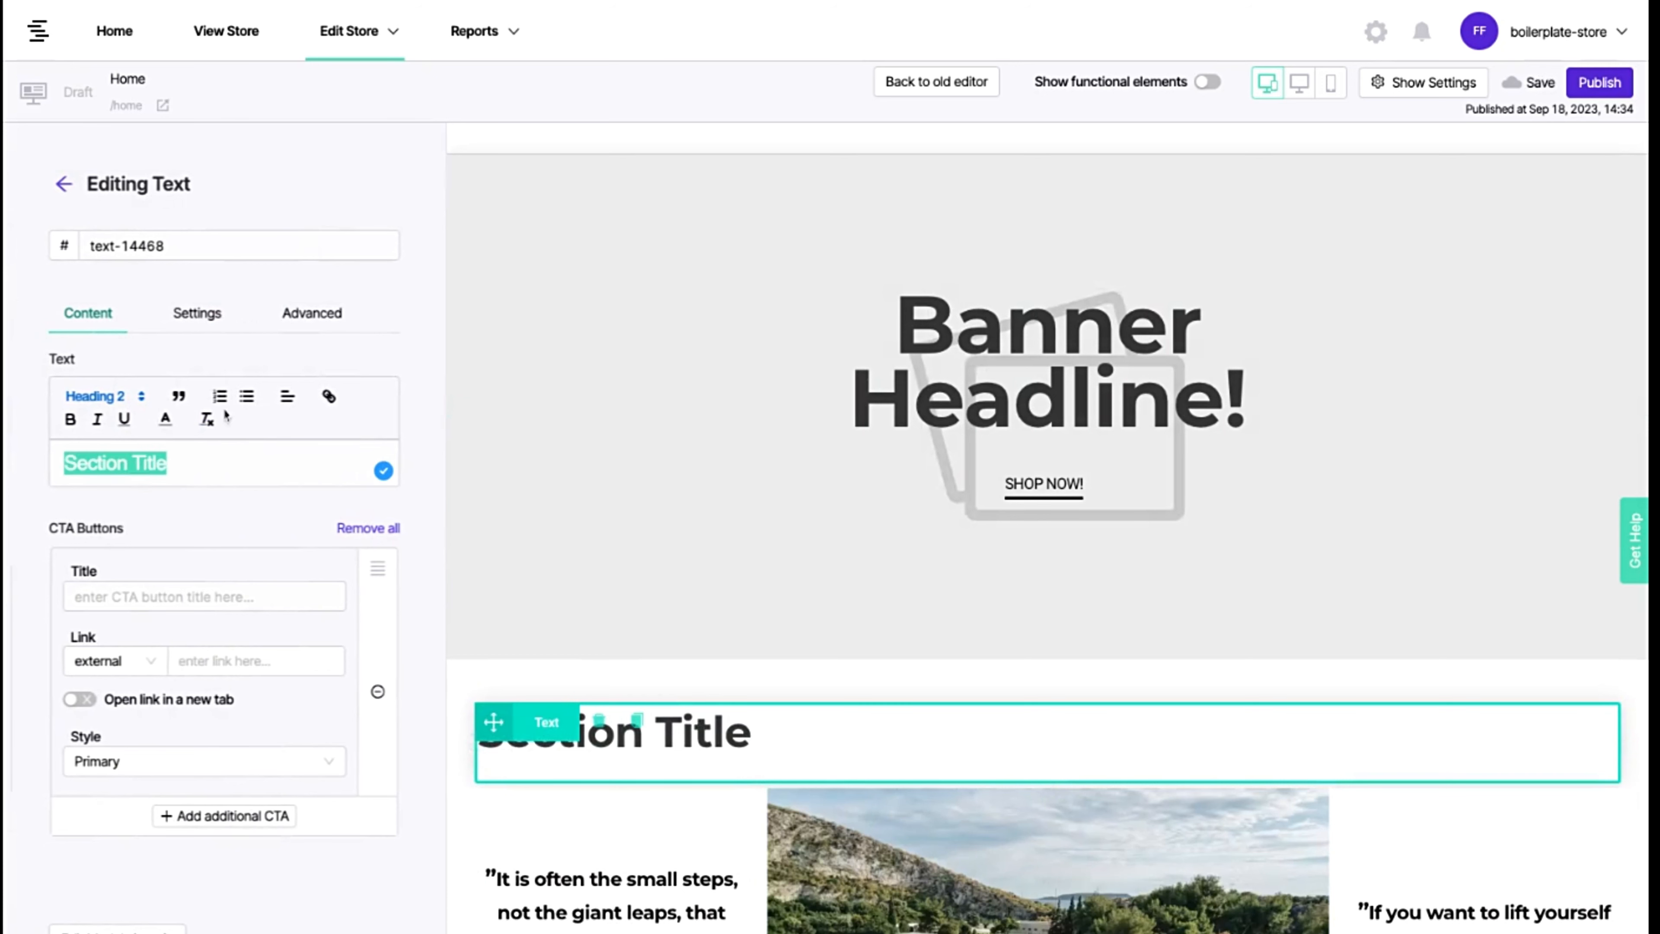
{"action": "left_click", "coordinate": [288, 396]}
{"action": "left_click", "coordinate": [291, 451]}
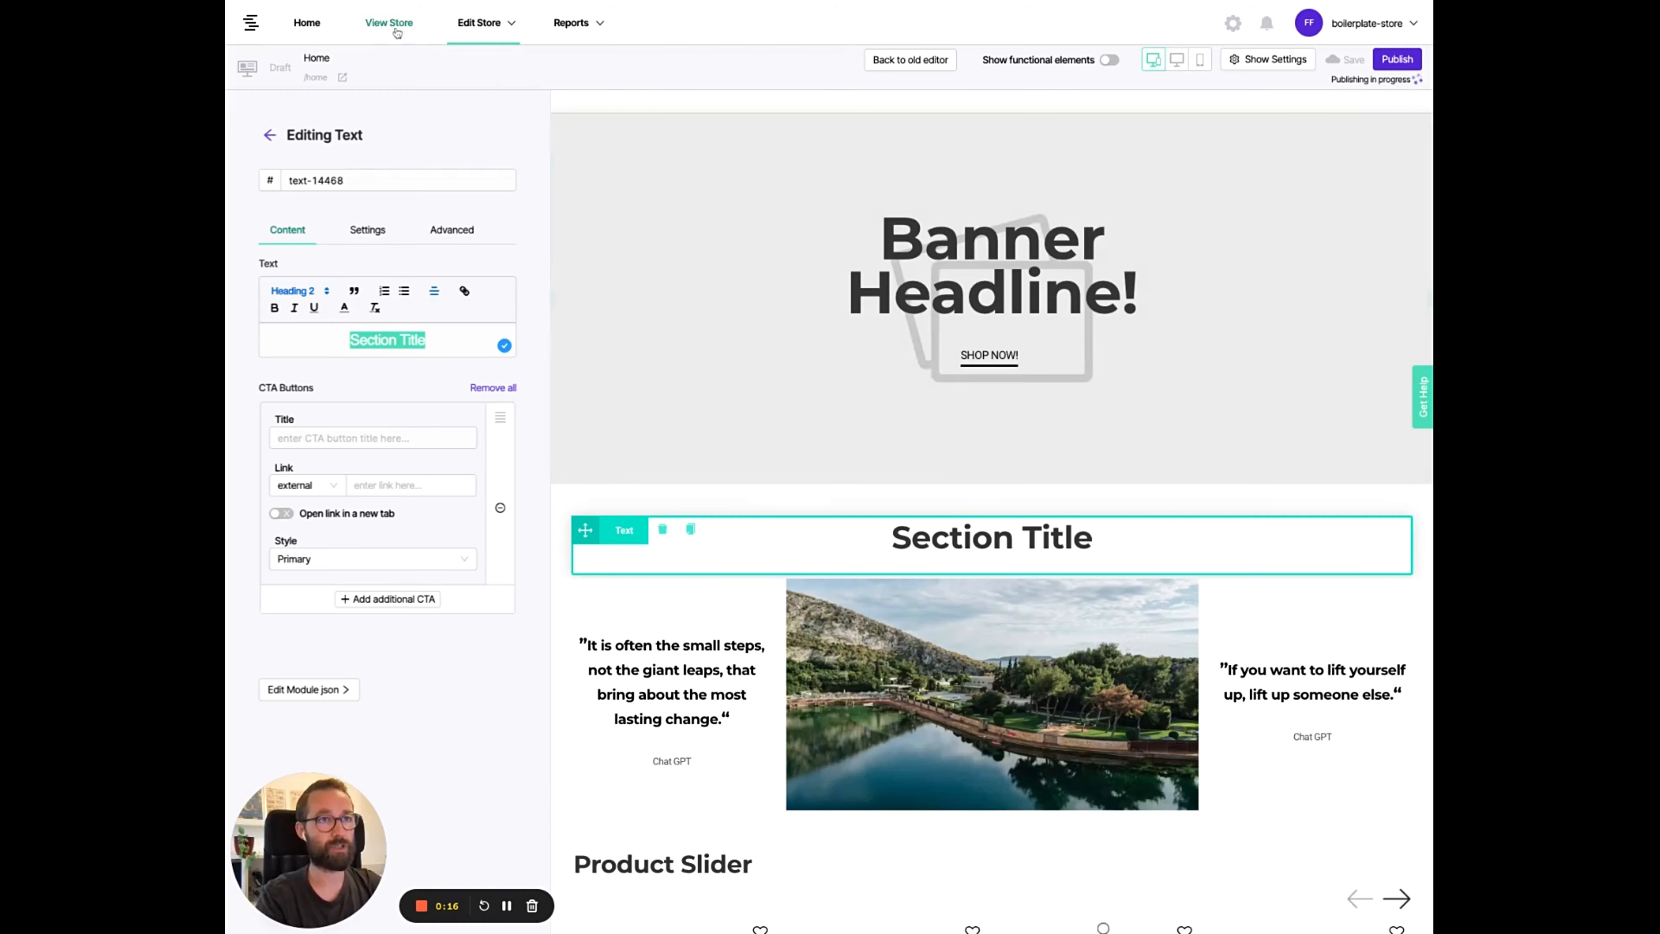
- View the storefront and open the Kaffeebrühsystem von Able Brewing product from the Alles shoppen category
{"action": "left_click", "coordinate": [235, 33]}
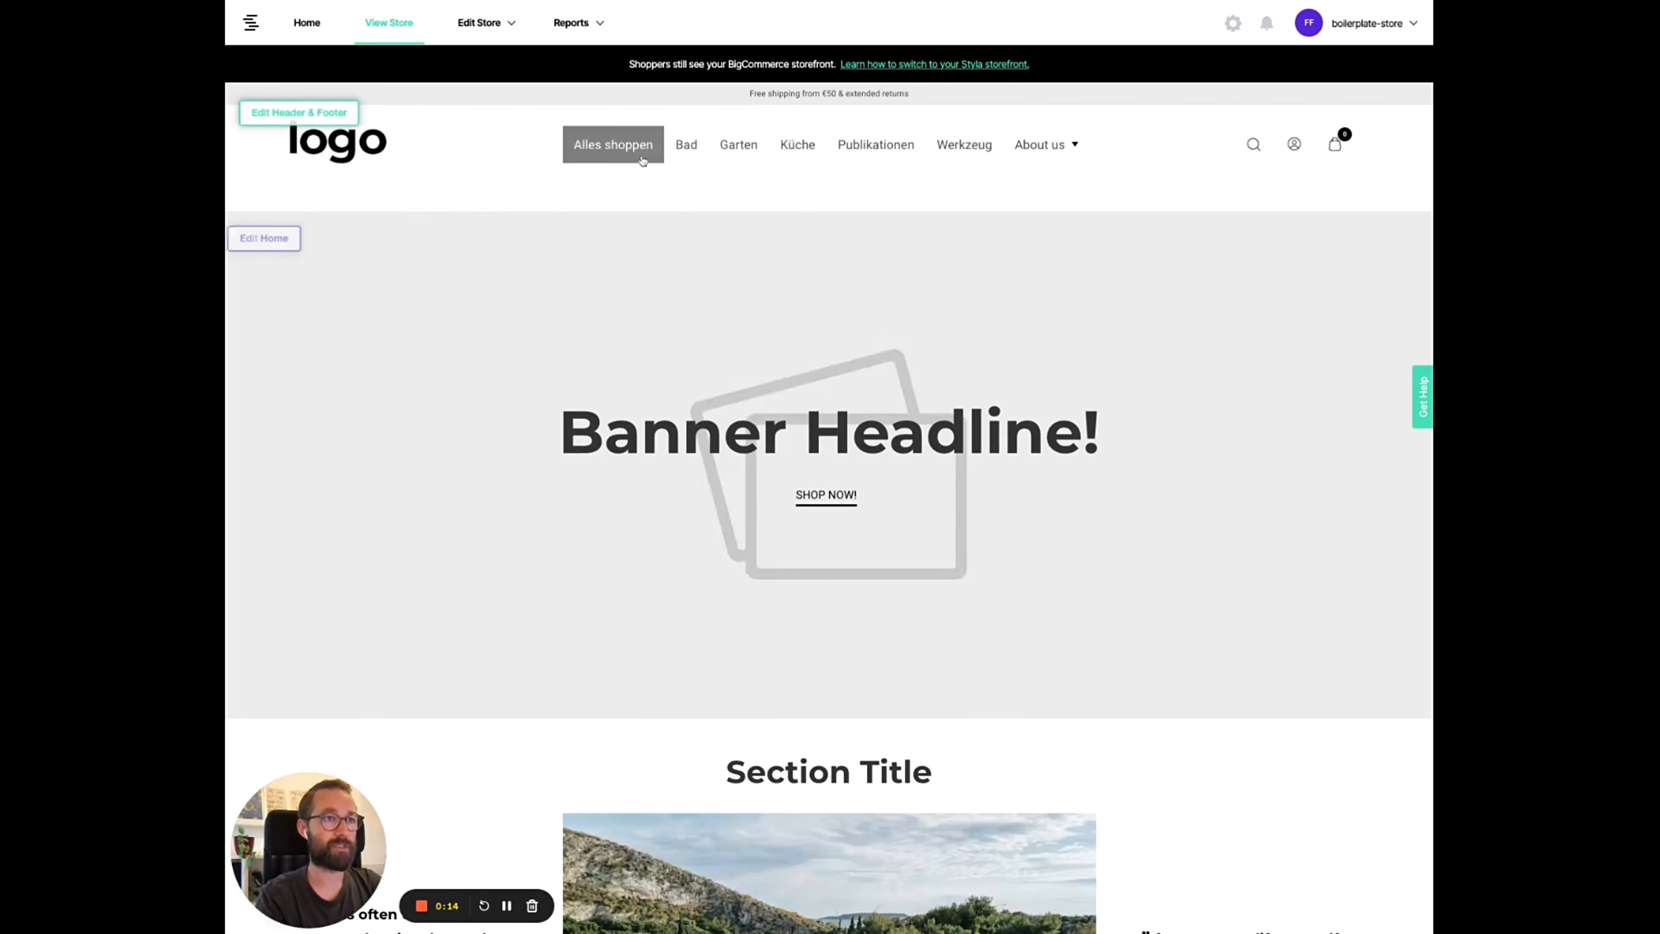
{"action": "left_click", "coordinate": [640, 156]}
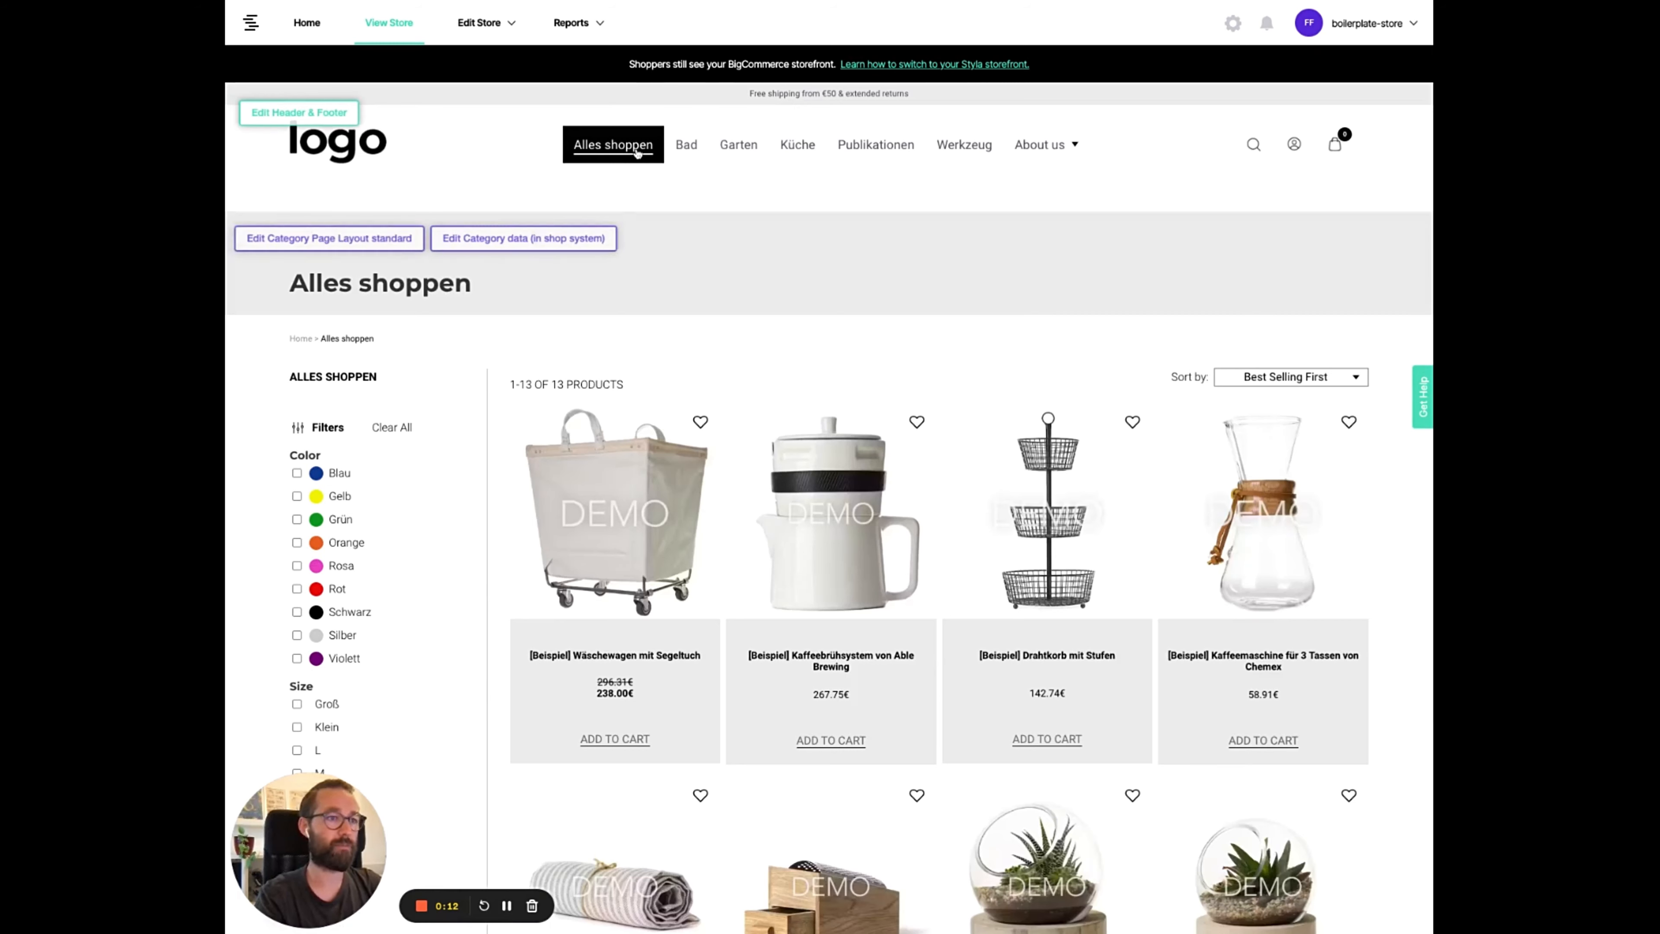
{"action": "left_click", "coordinate": [862, 526]}
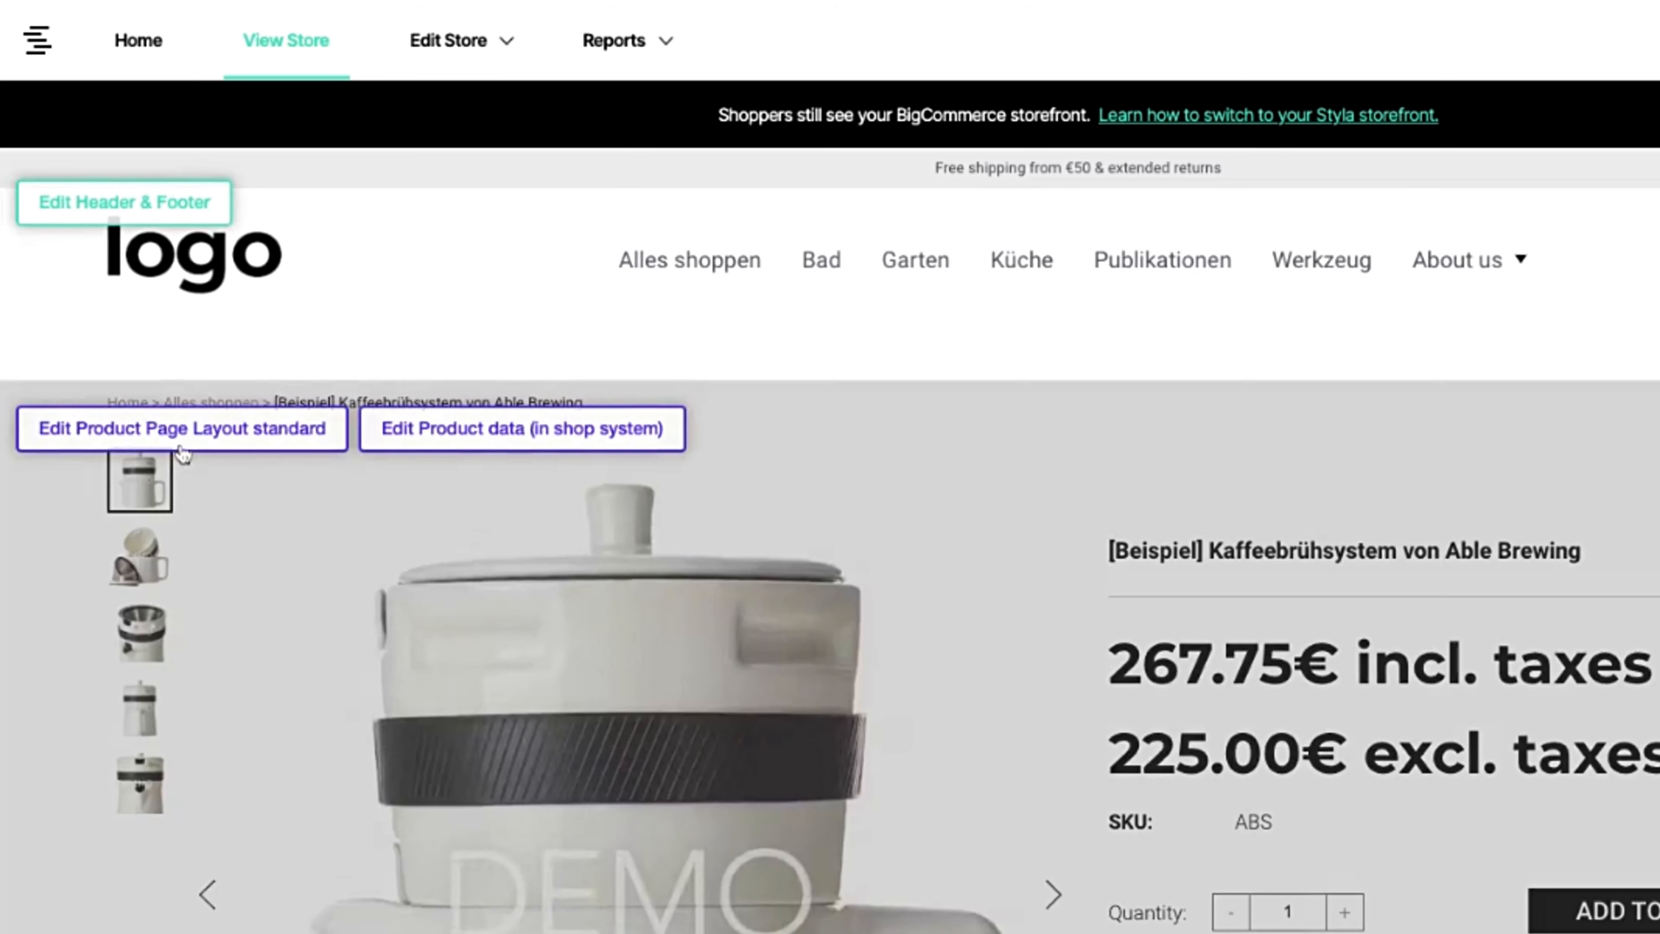
- Open the standard product page layout for editing and view the settings of its product details element
{"action": "left_click", "coordinate": [329, 245]}
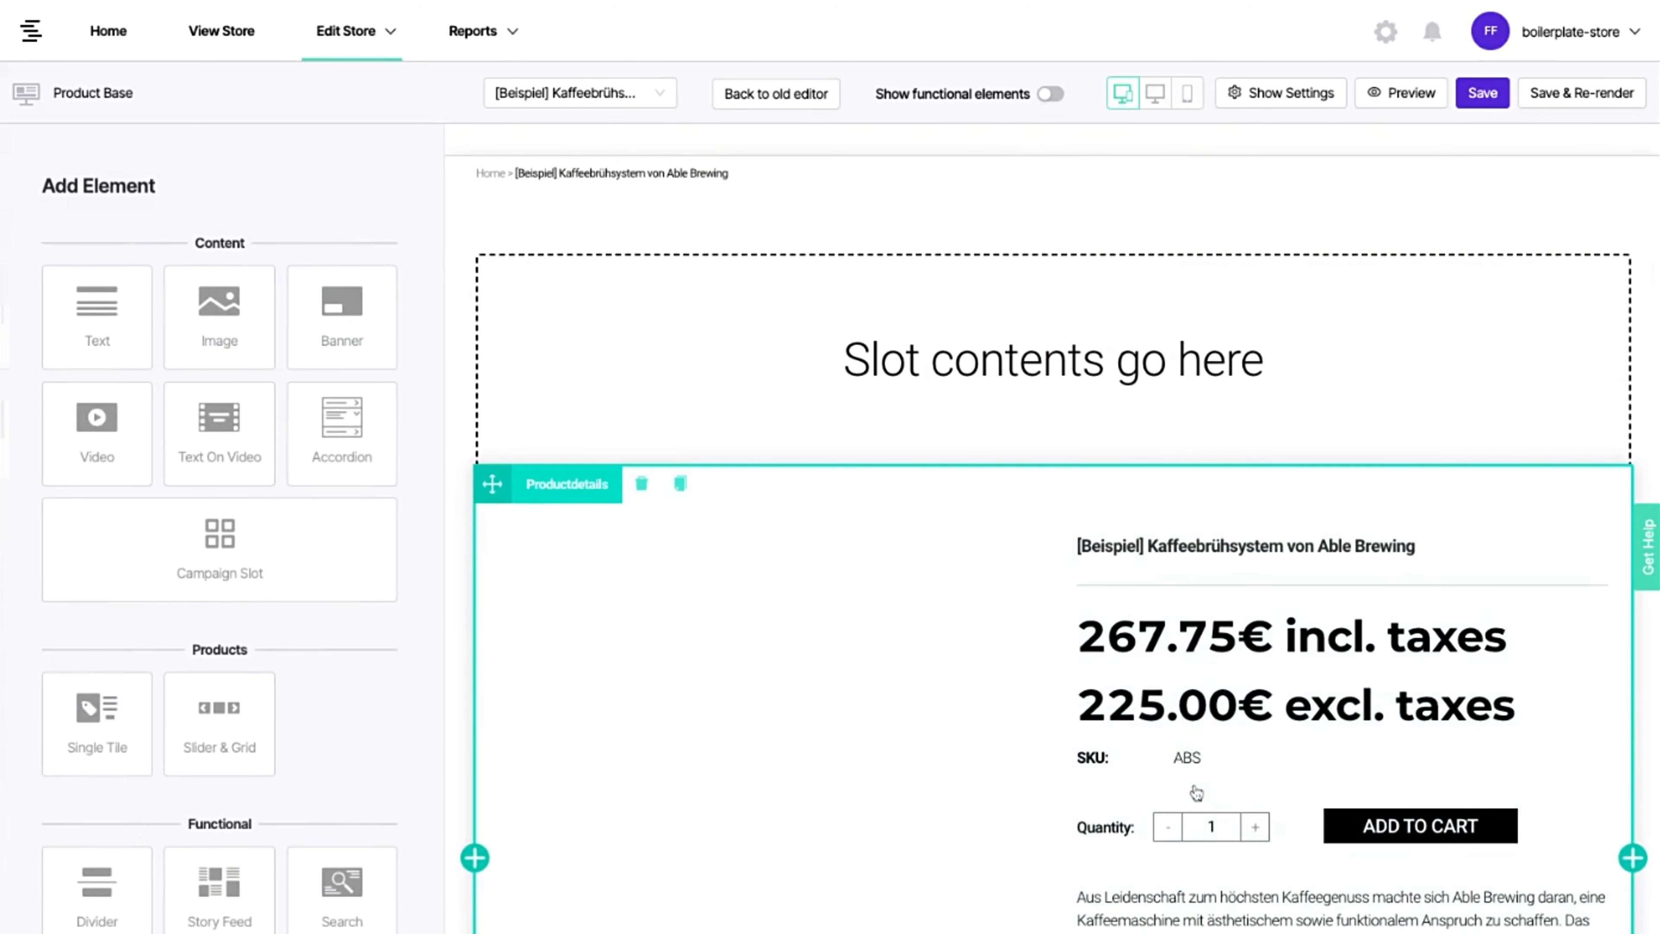
{"action": "left_click", "coordinate": [1196, 793]}
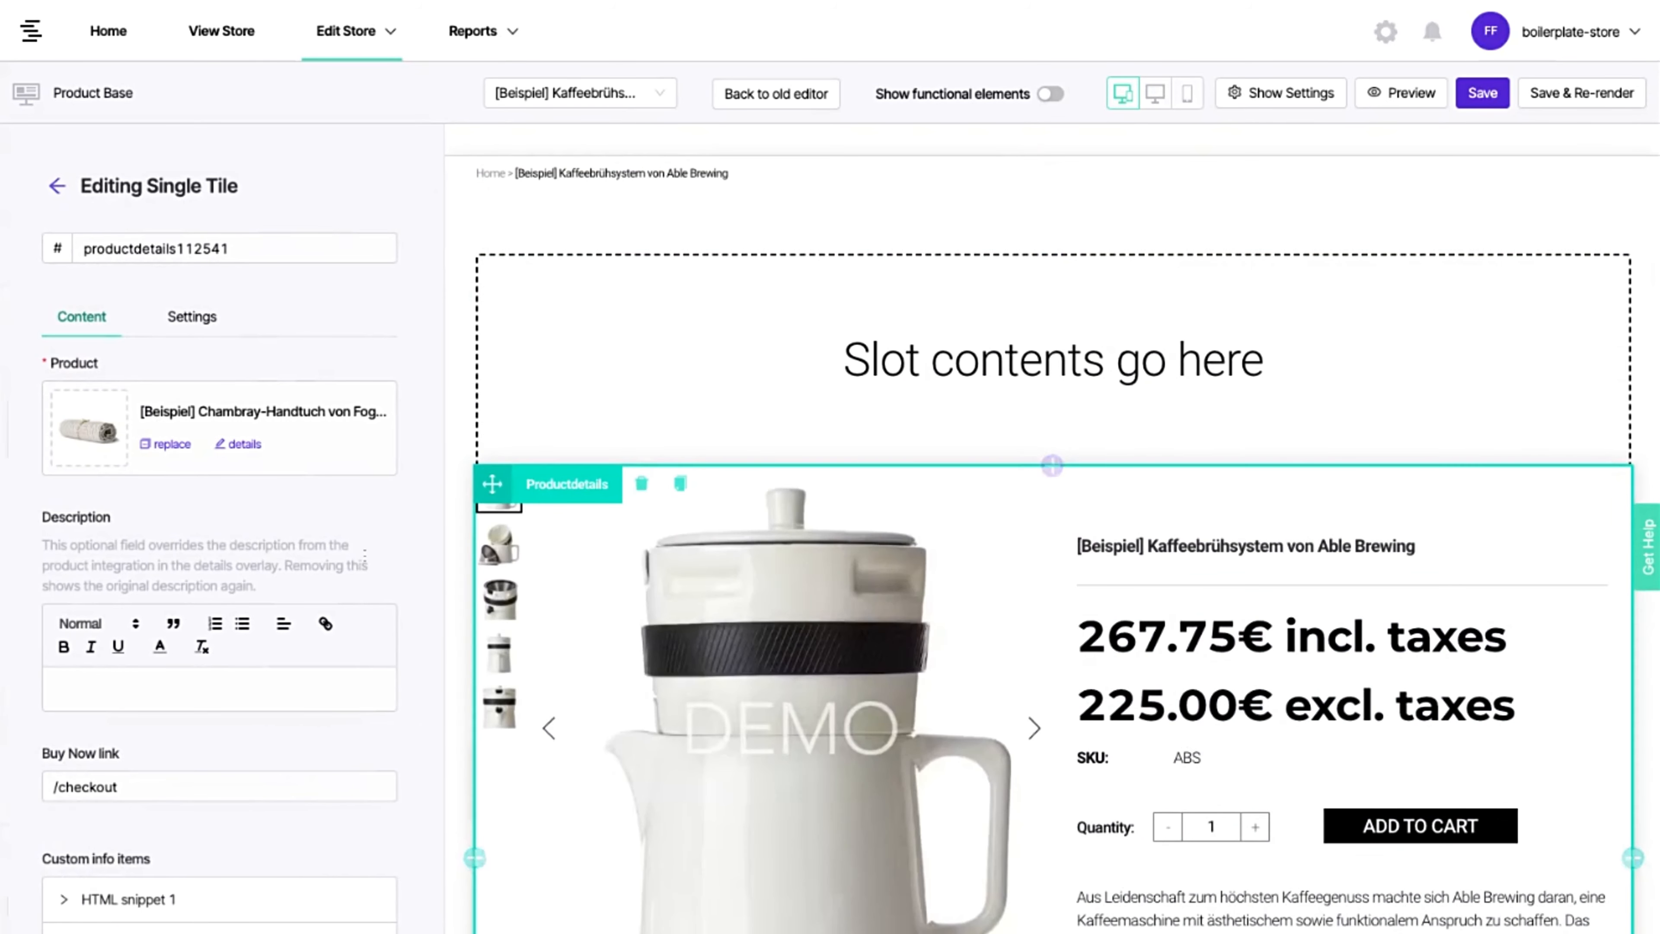
{"action": "left_click", "coordinate": [180, 315]}
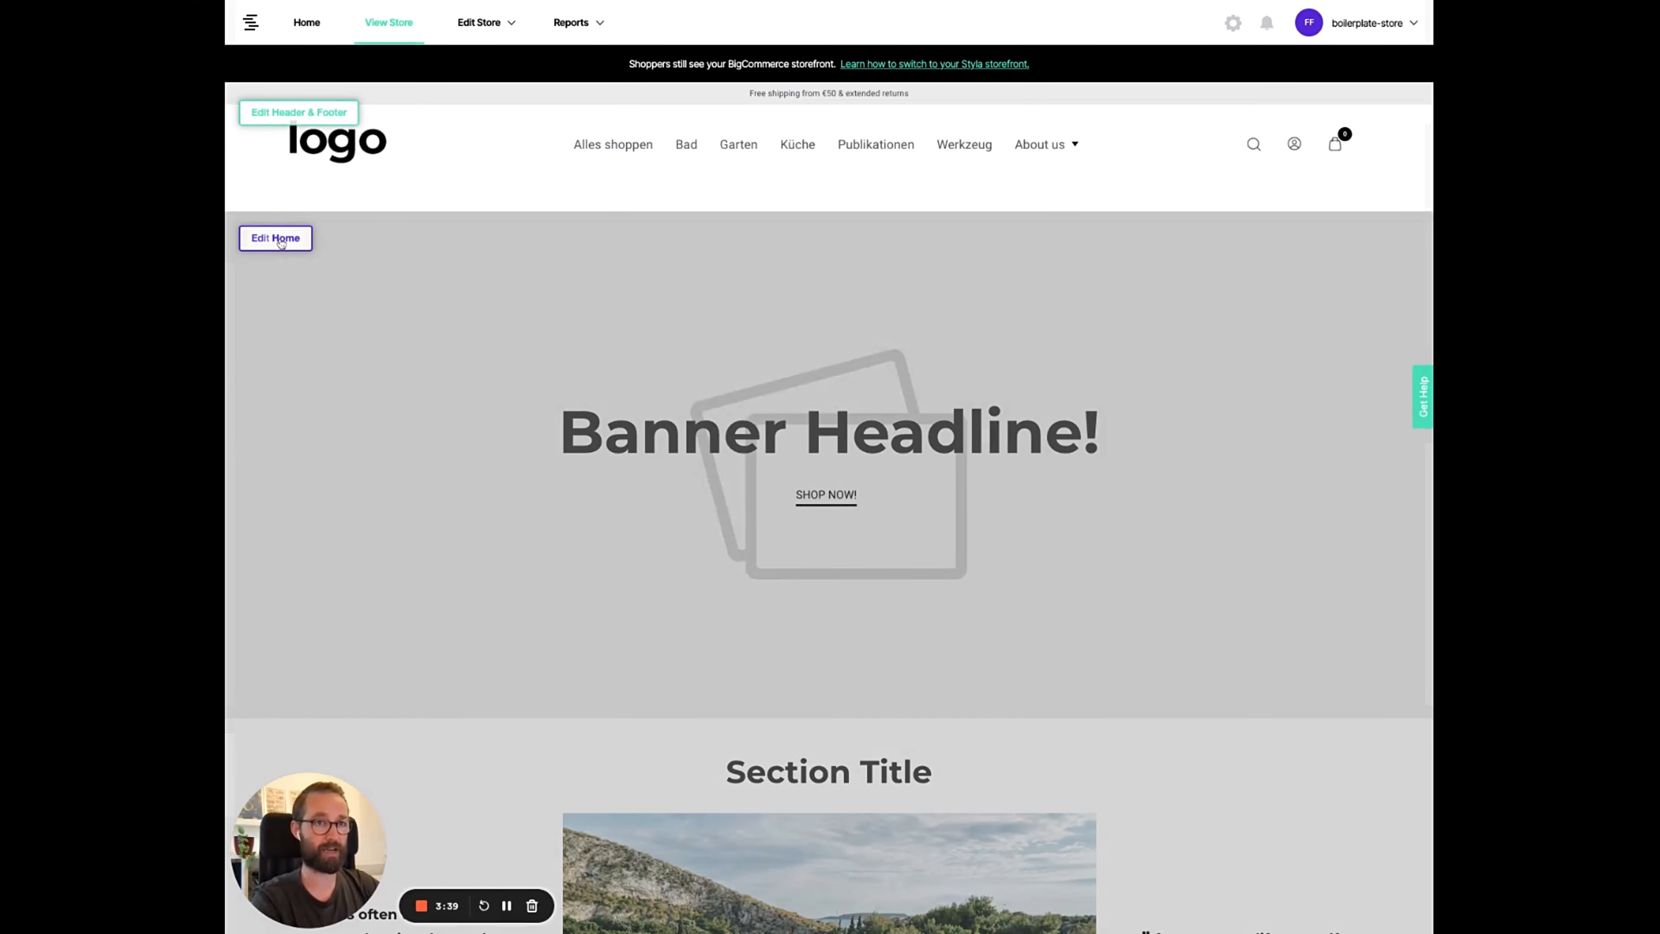
- Open the Home page for editing and delete the final period of the "If you want to lift yourself up" quote
{"action": "left_click", "coordinate": [280, 242]}
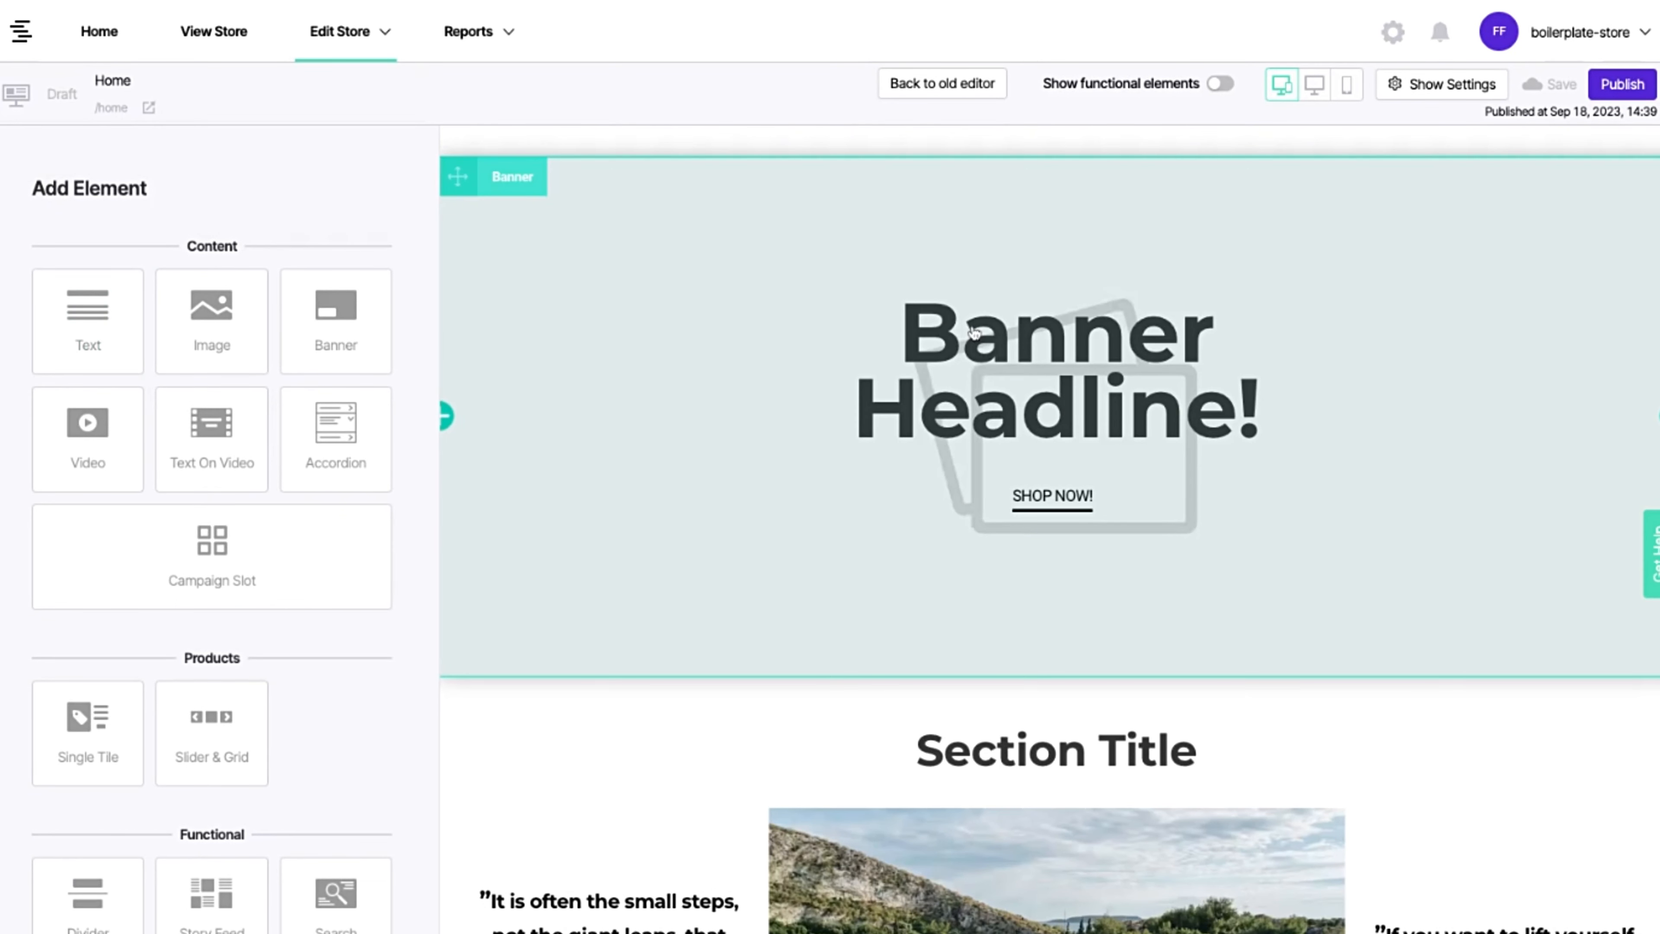
{"action": "left_click", "coordinate": [973, 332]}
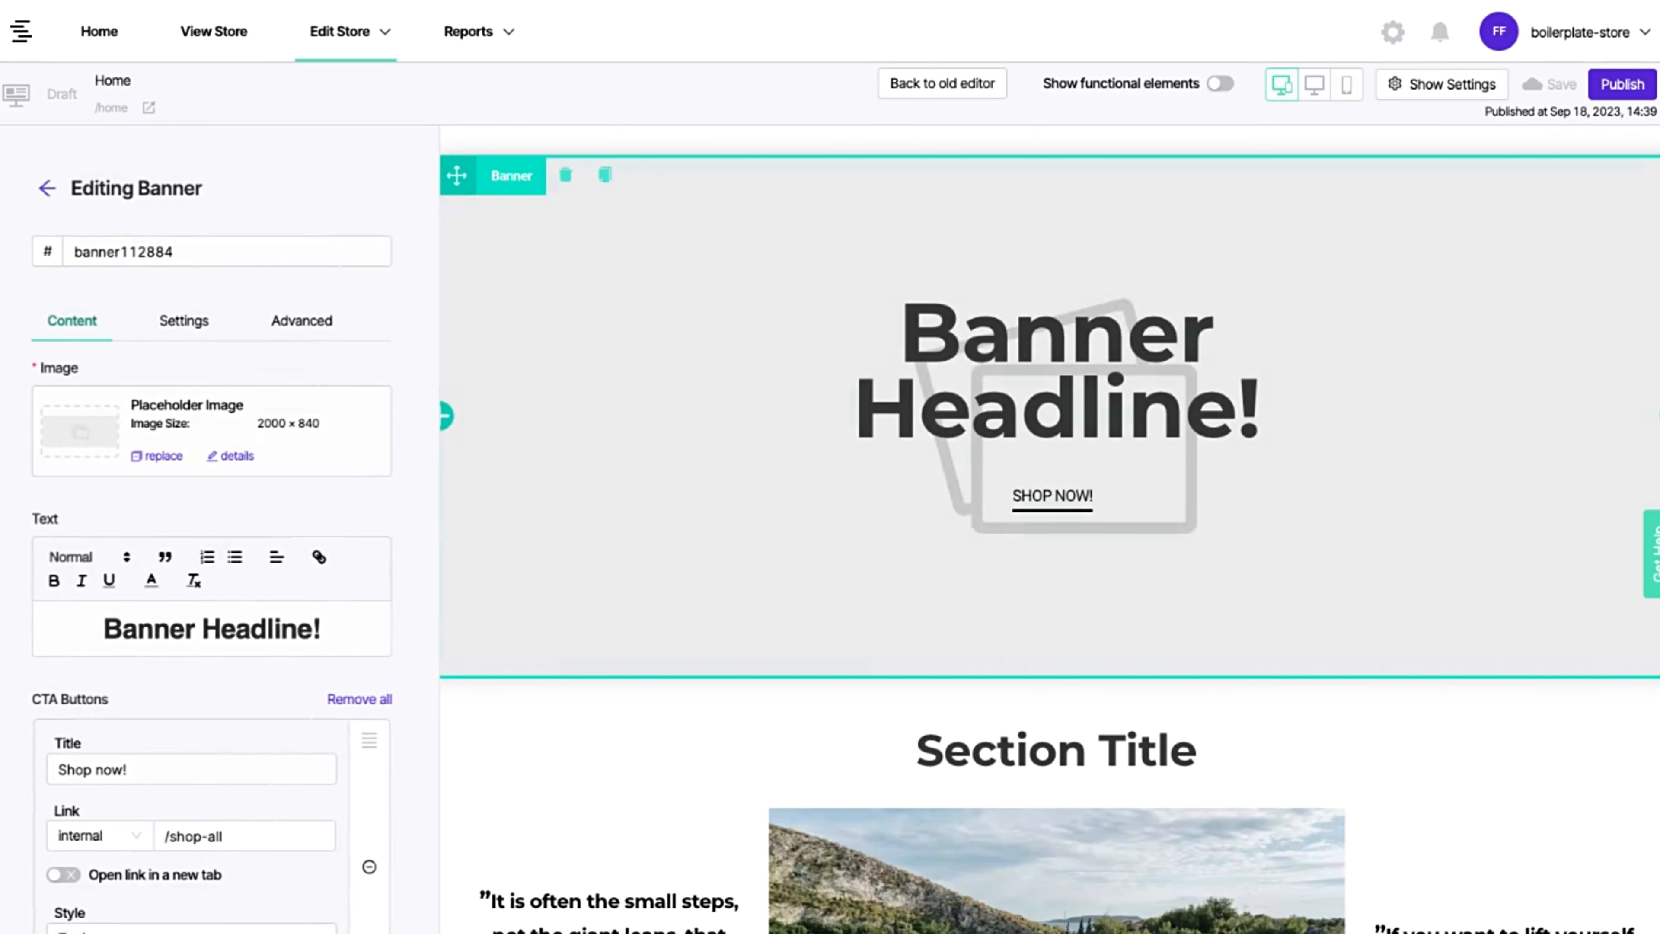
{"action": "scroll", "coordinate": [1030, 482], "scroll_direction": "down", "scroll_amount": 5}
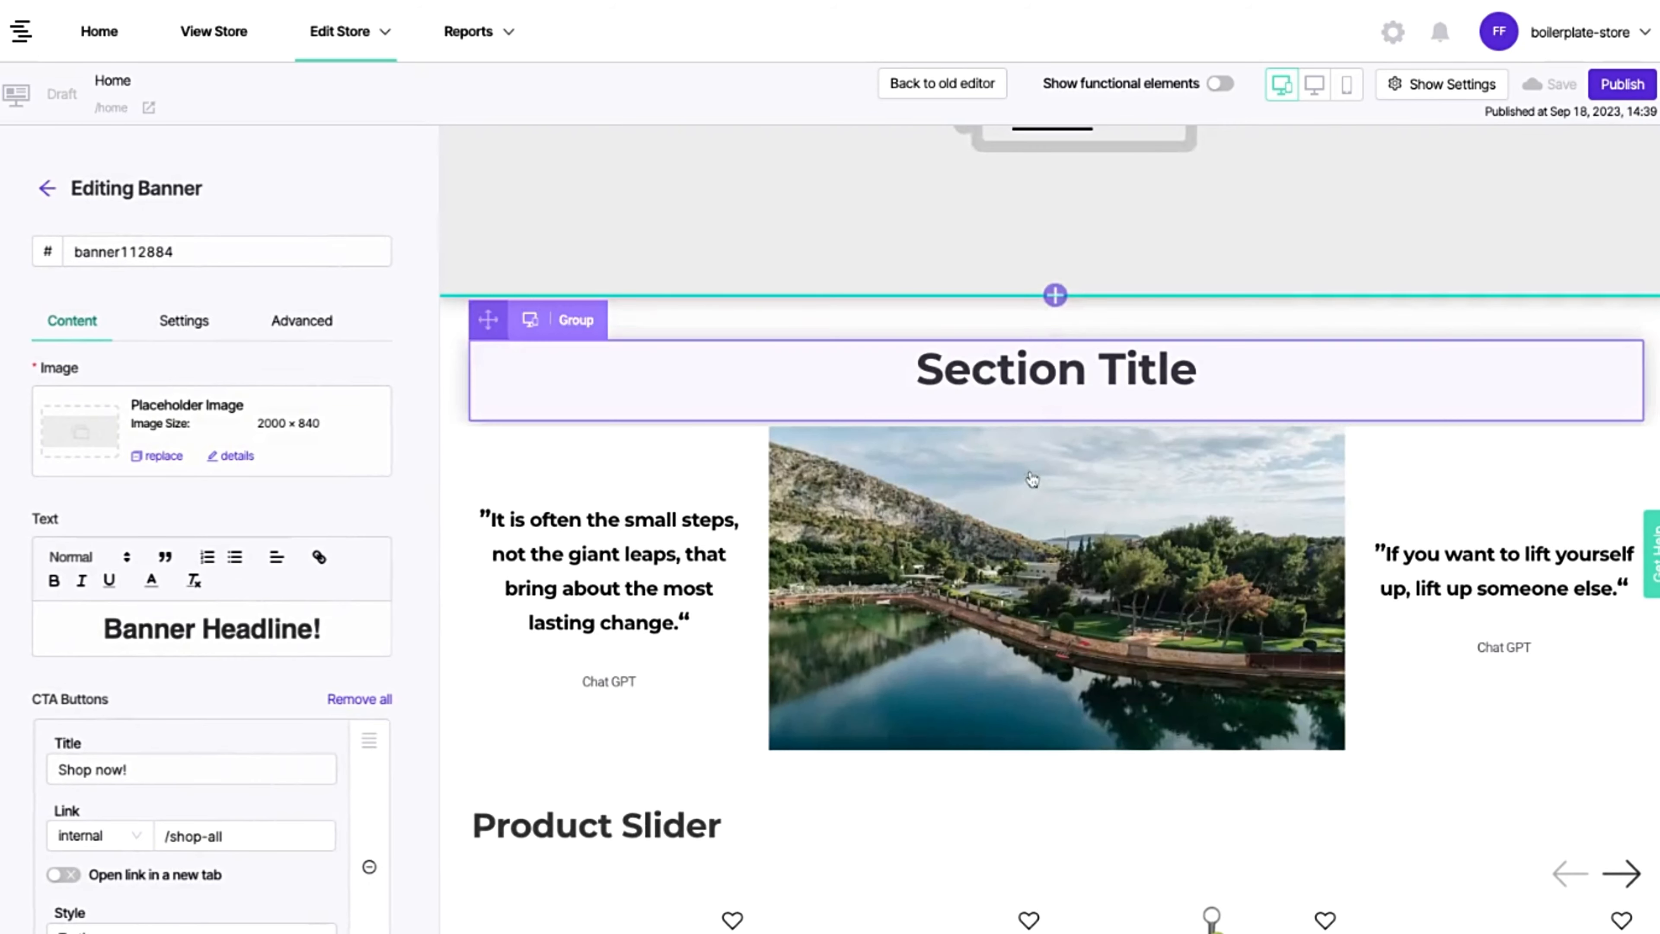
{"action": "left_click", "coordinate": [1504, 599]}
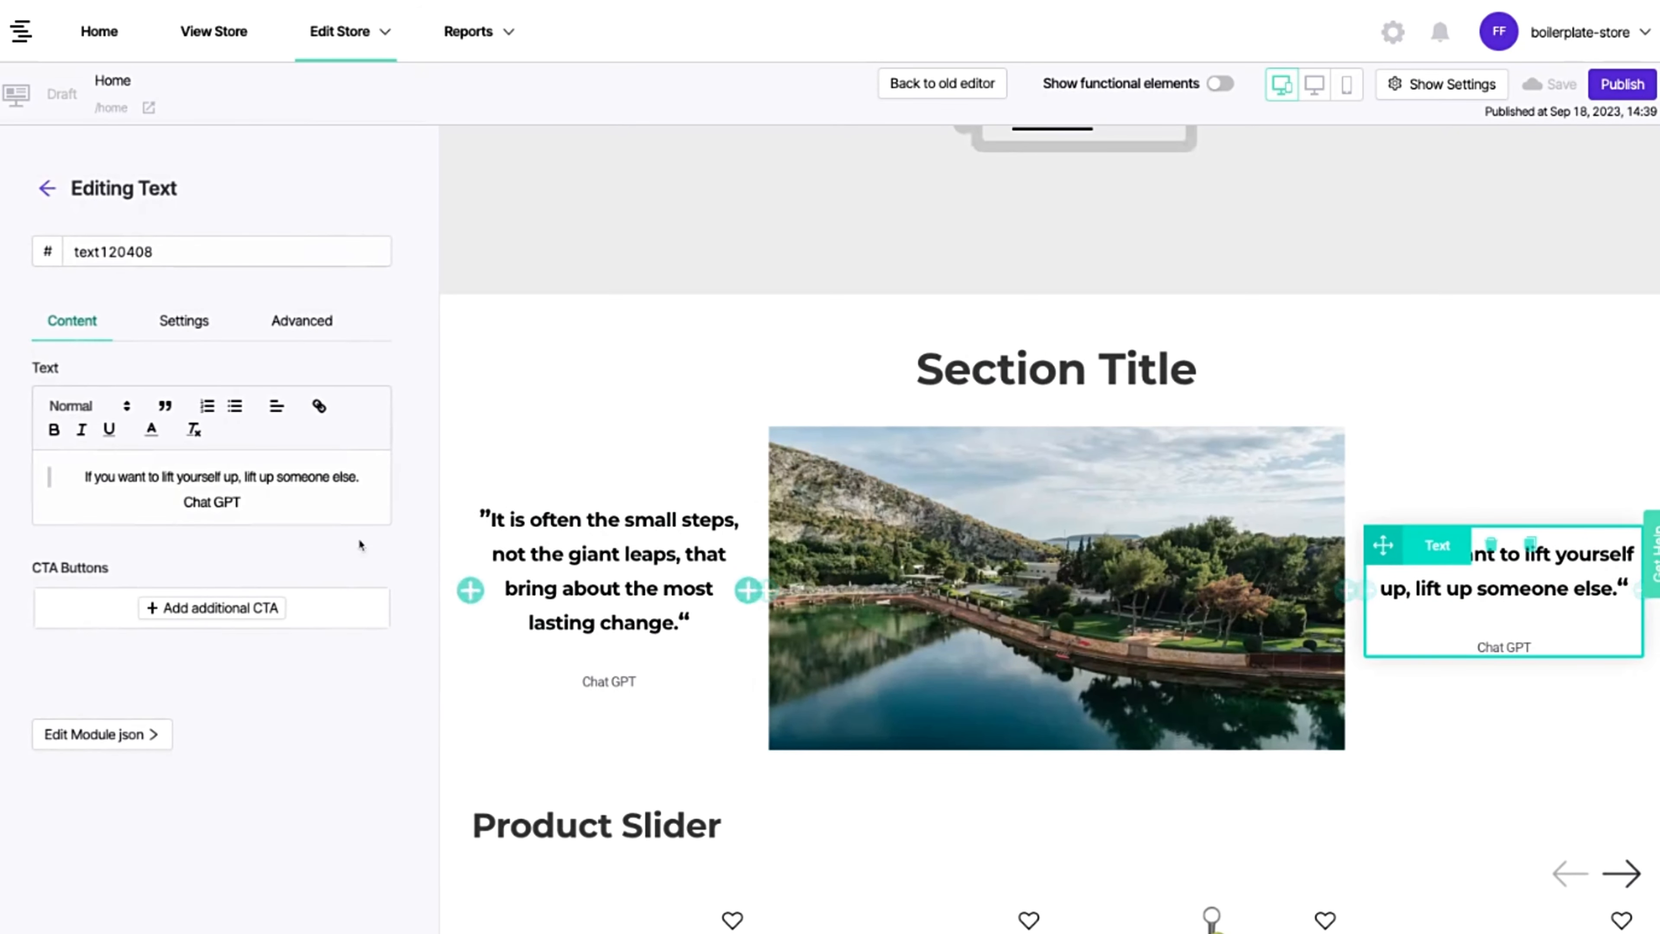
{"action": "left_click", "coordinate": [359, 477]}
{"action": "key", "text": "BackSpace"}
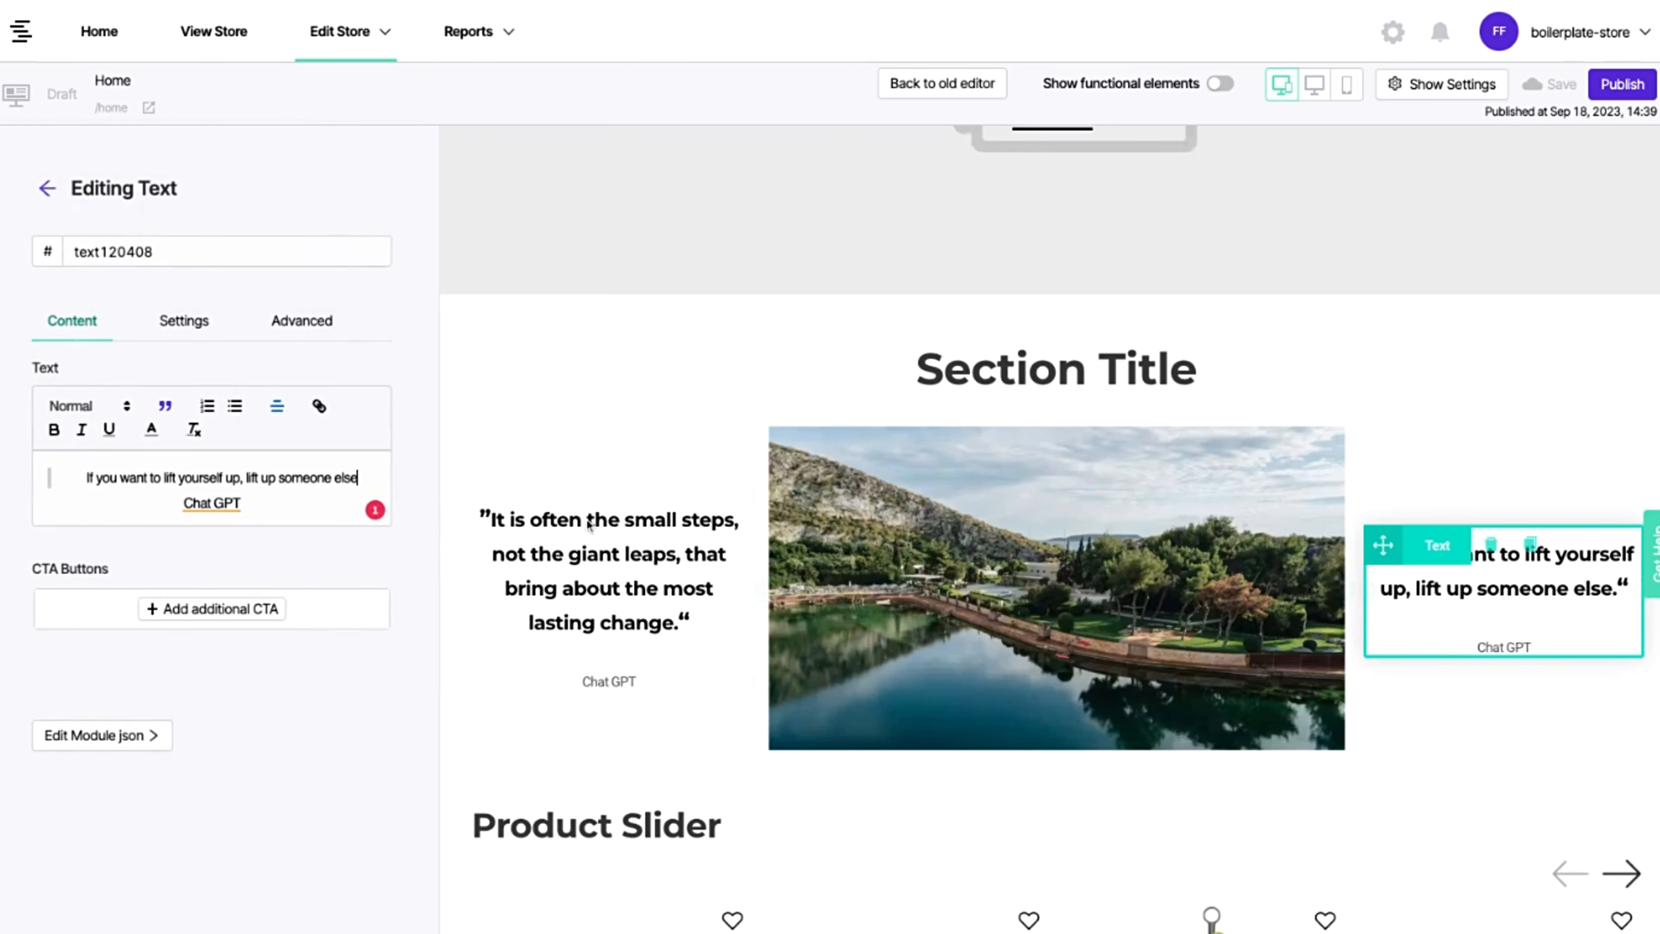
- Swap the two quotes so "If you want to lift yourself up" is left of the lake image and "It is often the small steps" is right
{"action": "left_click", "coordinate": [528, 536]}
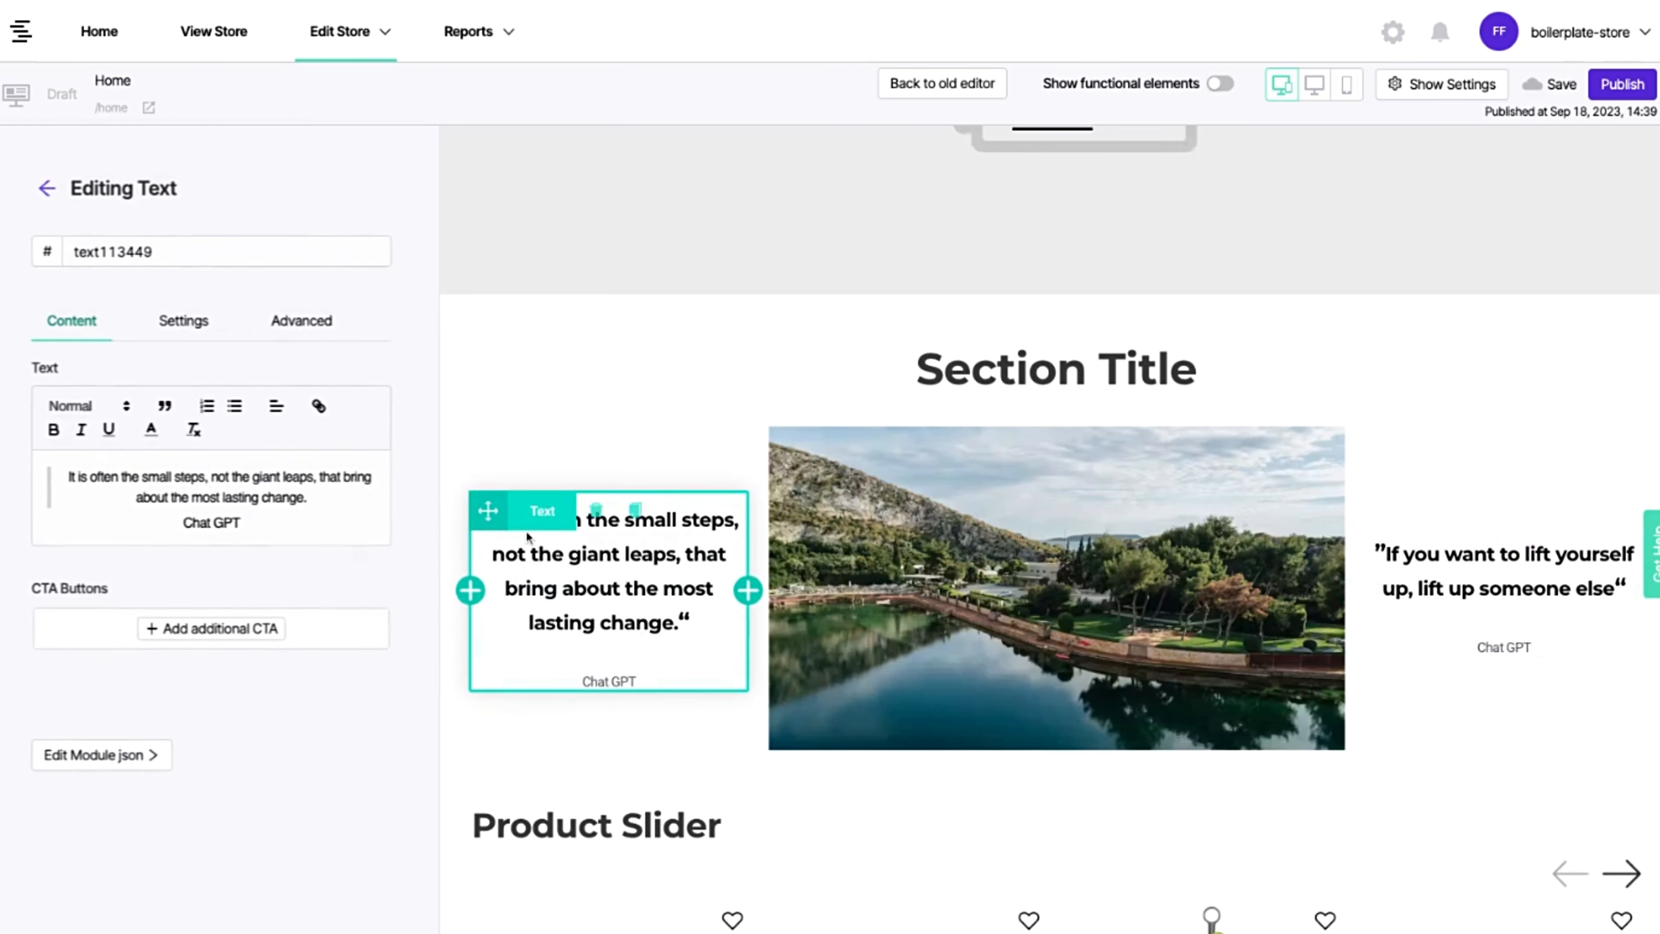
{"action": "left_click_drag", "start_coordinate": [488, 513], "coordinate": [1322, 591]}
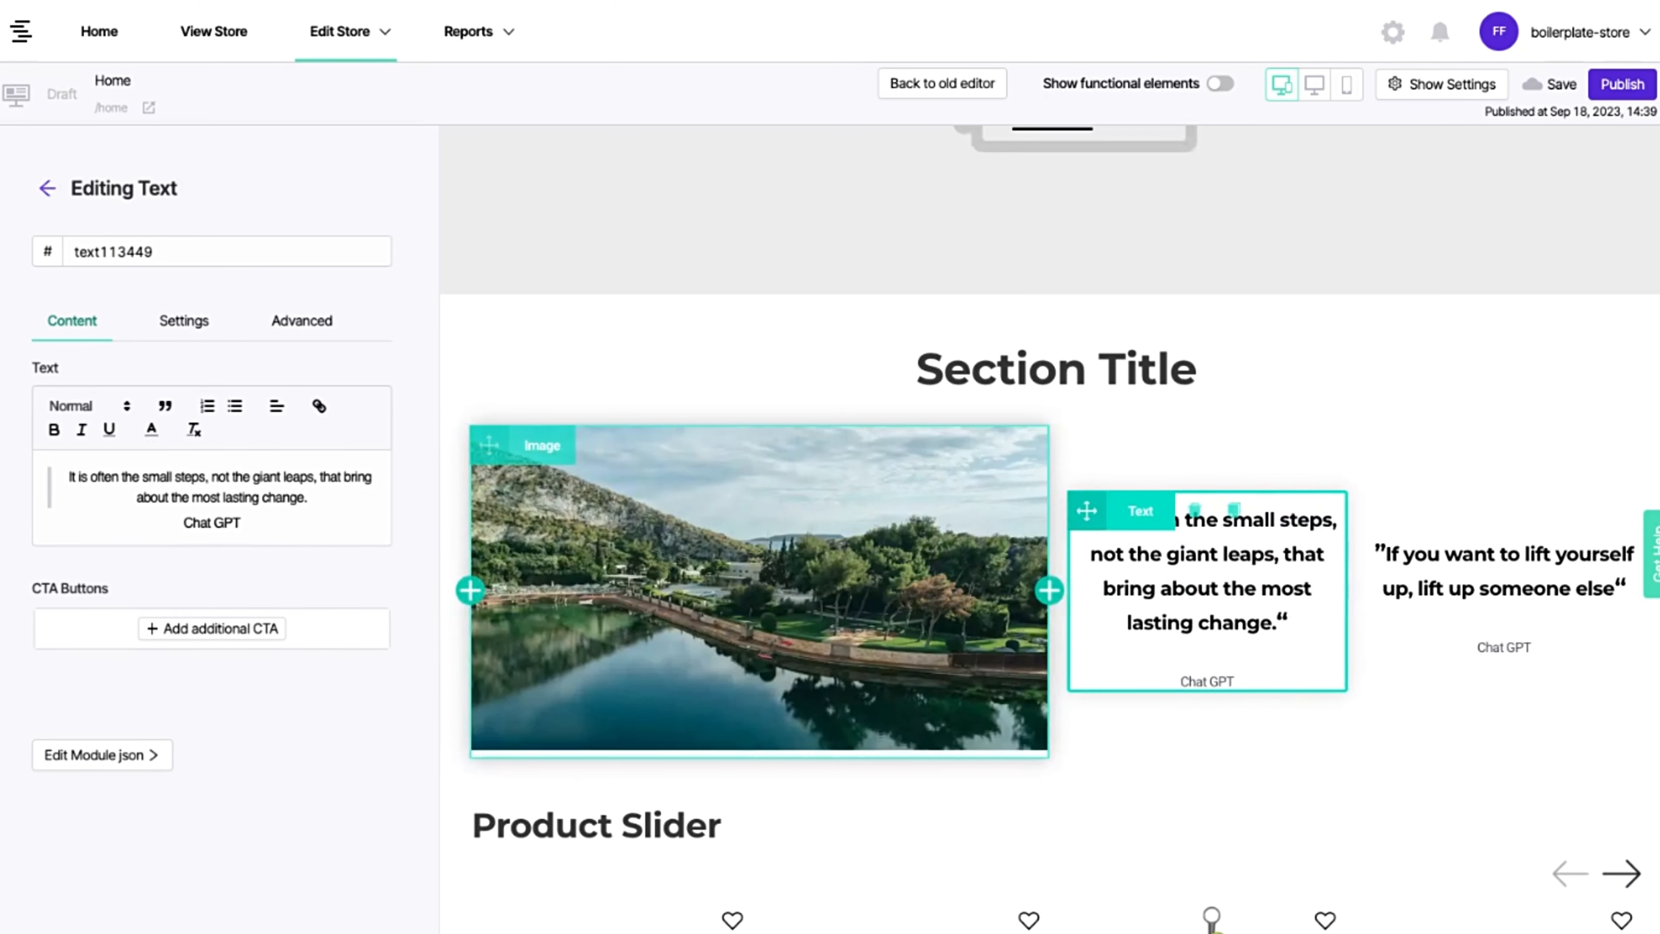
{"action": "left_click", "coordinate": [1472, 634]}
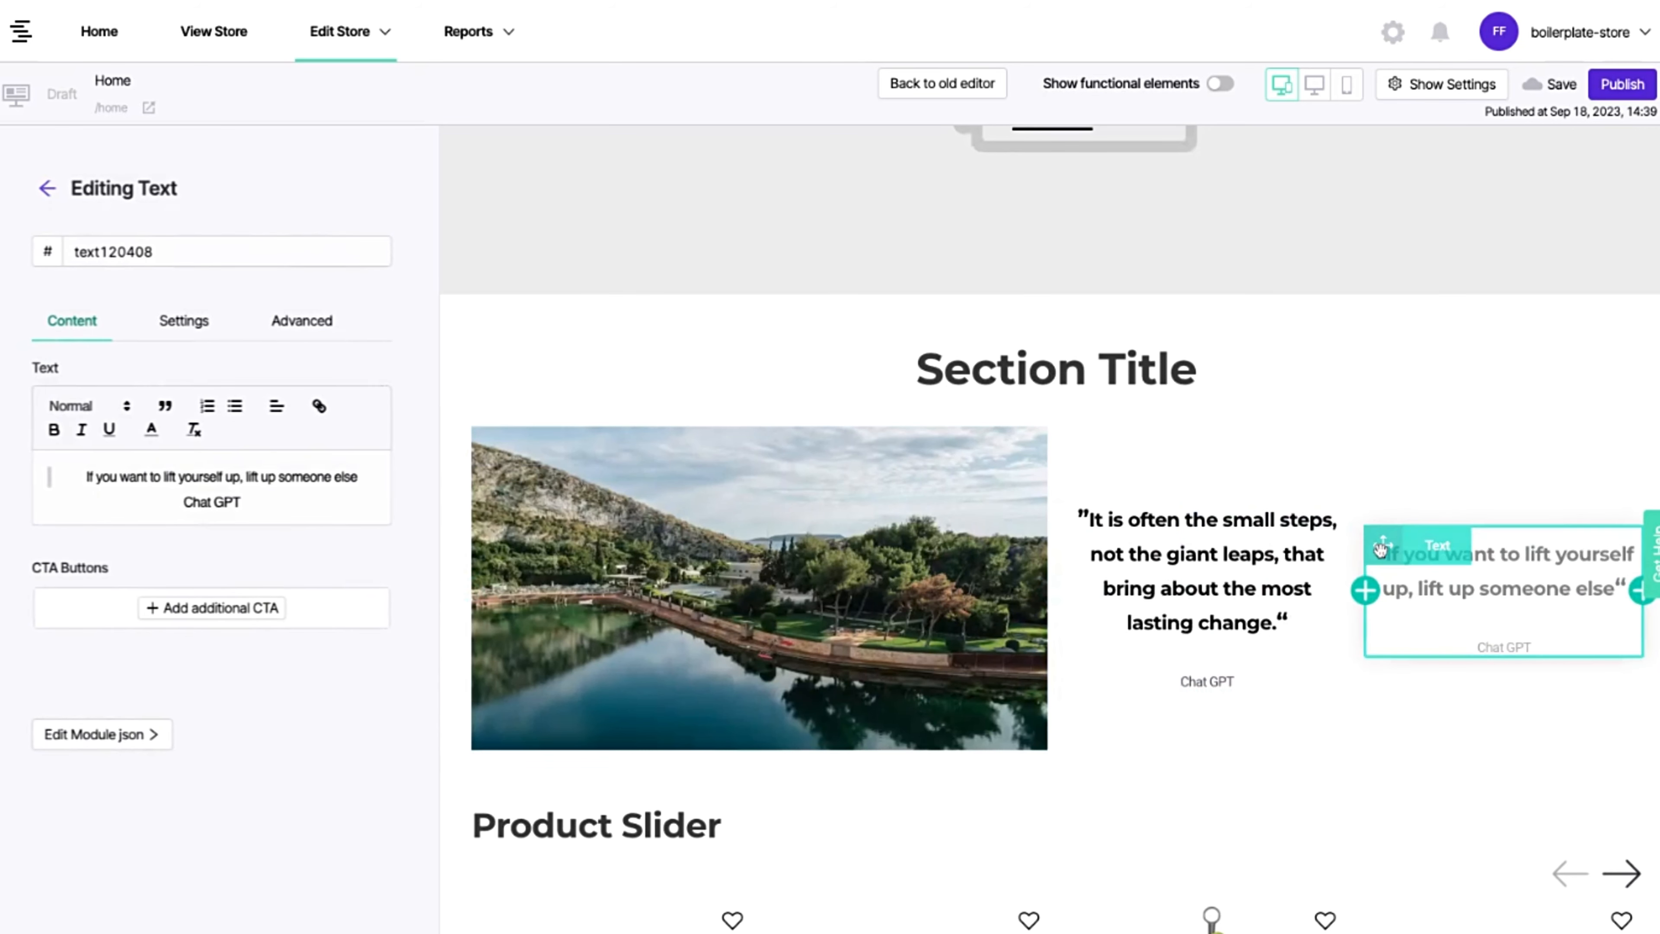
{"action": "left_click_drag", "start_coordinate": [1380, 548], "coordinate": [502, 608]}
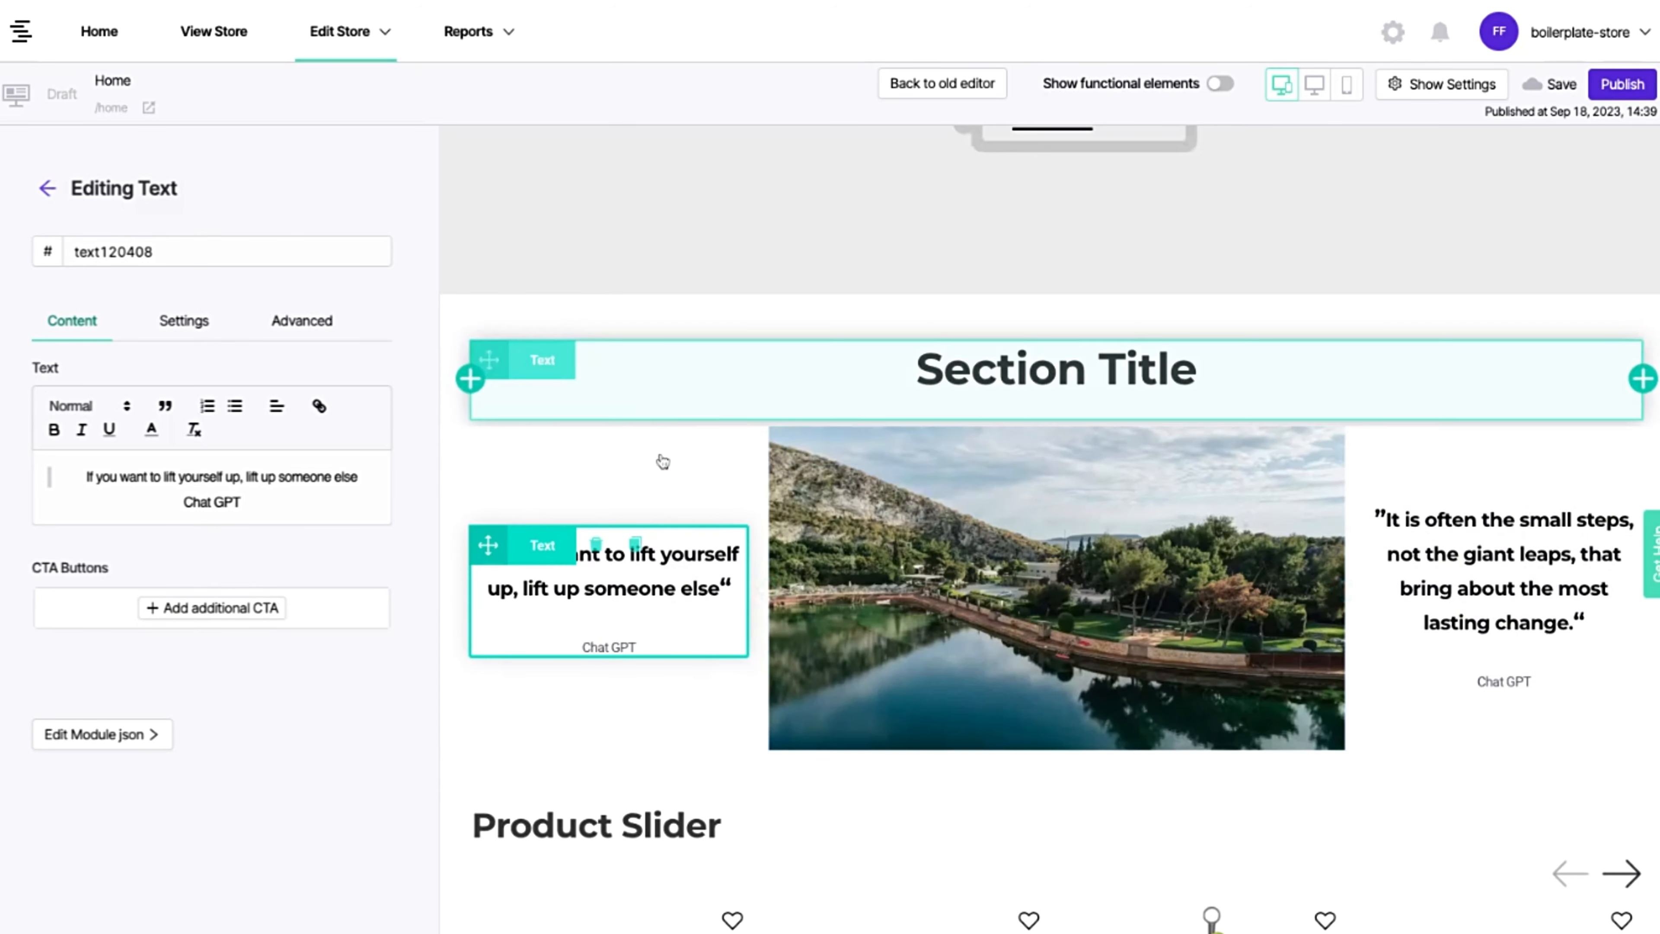
- Set the quotes group's column split to 1 : 1 : 1 and move the group above the "Section Title" row
{"action": "left_click", "coordinate": [641, 430]}
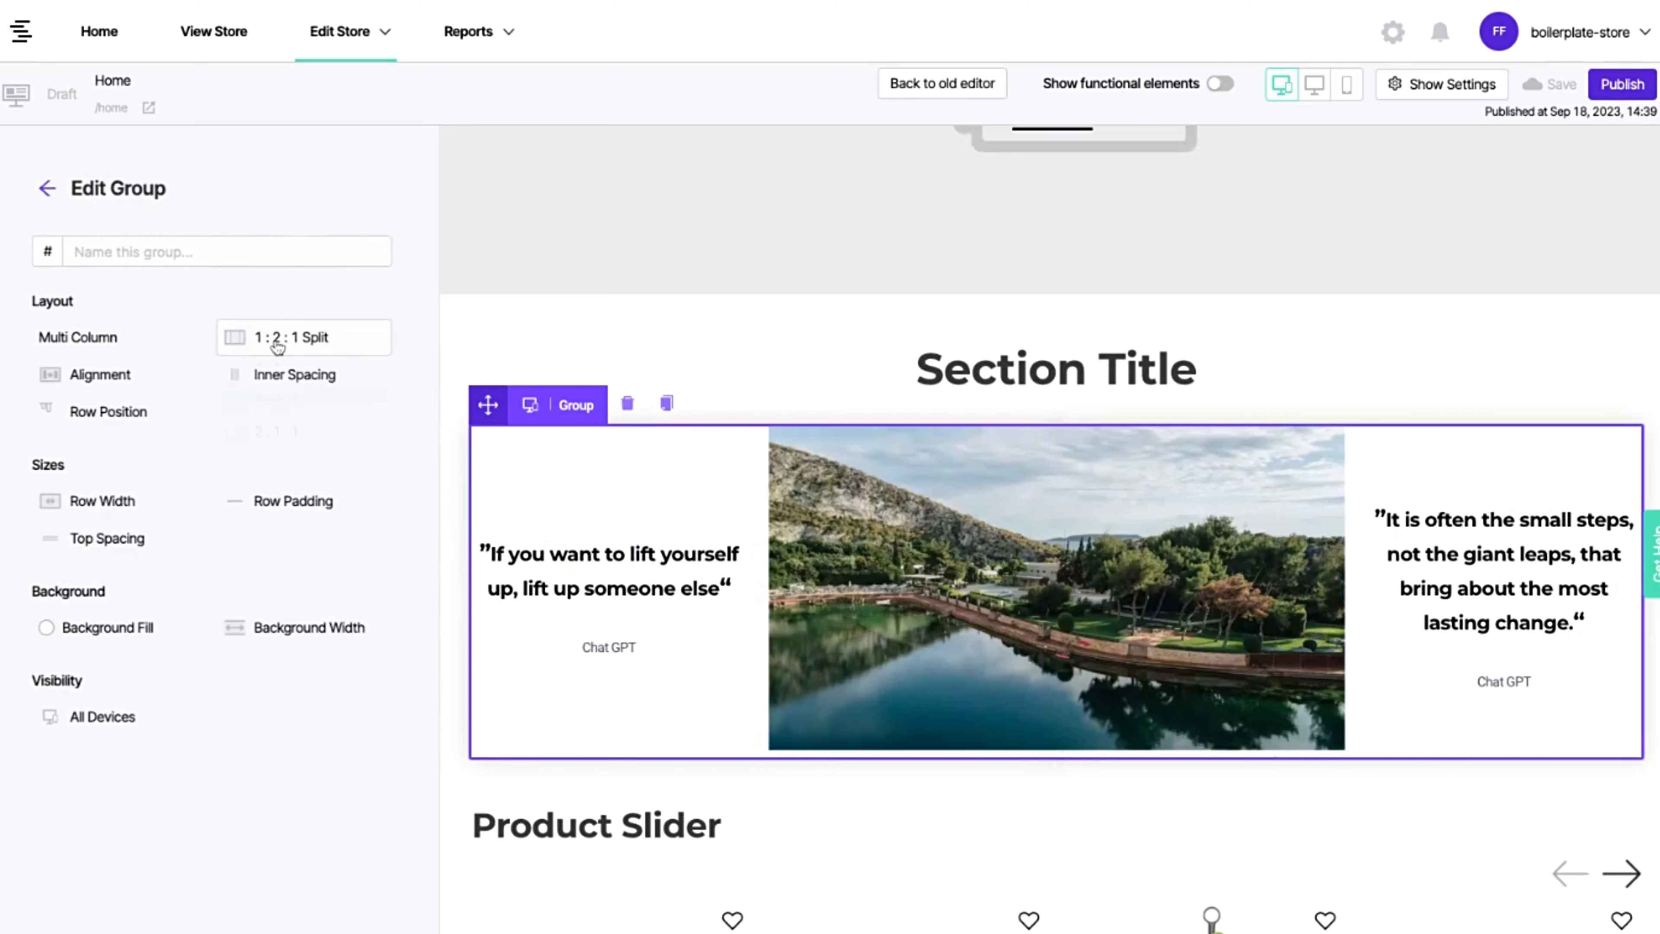
{"action": "left_click", "coordinate": [291, 346]}
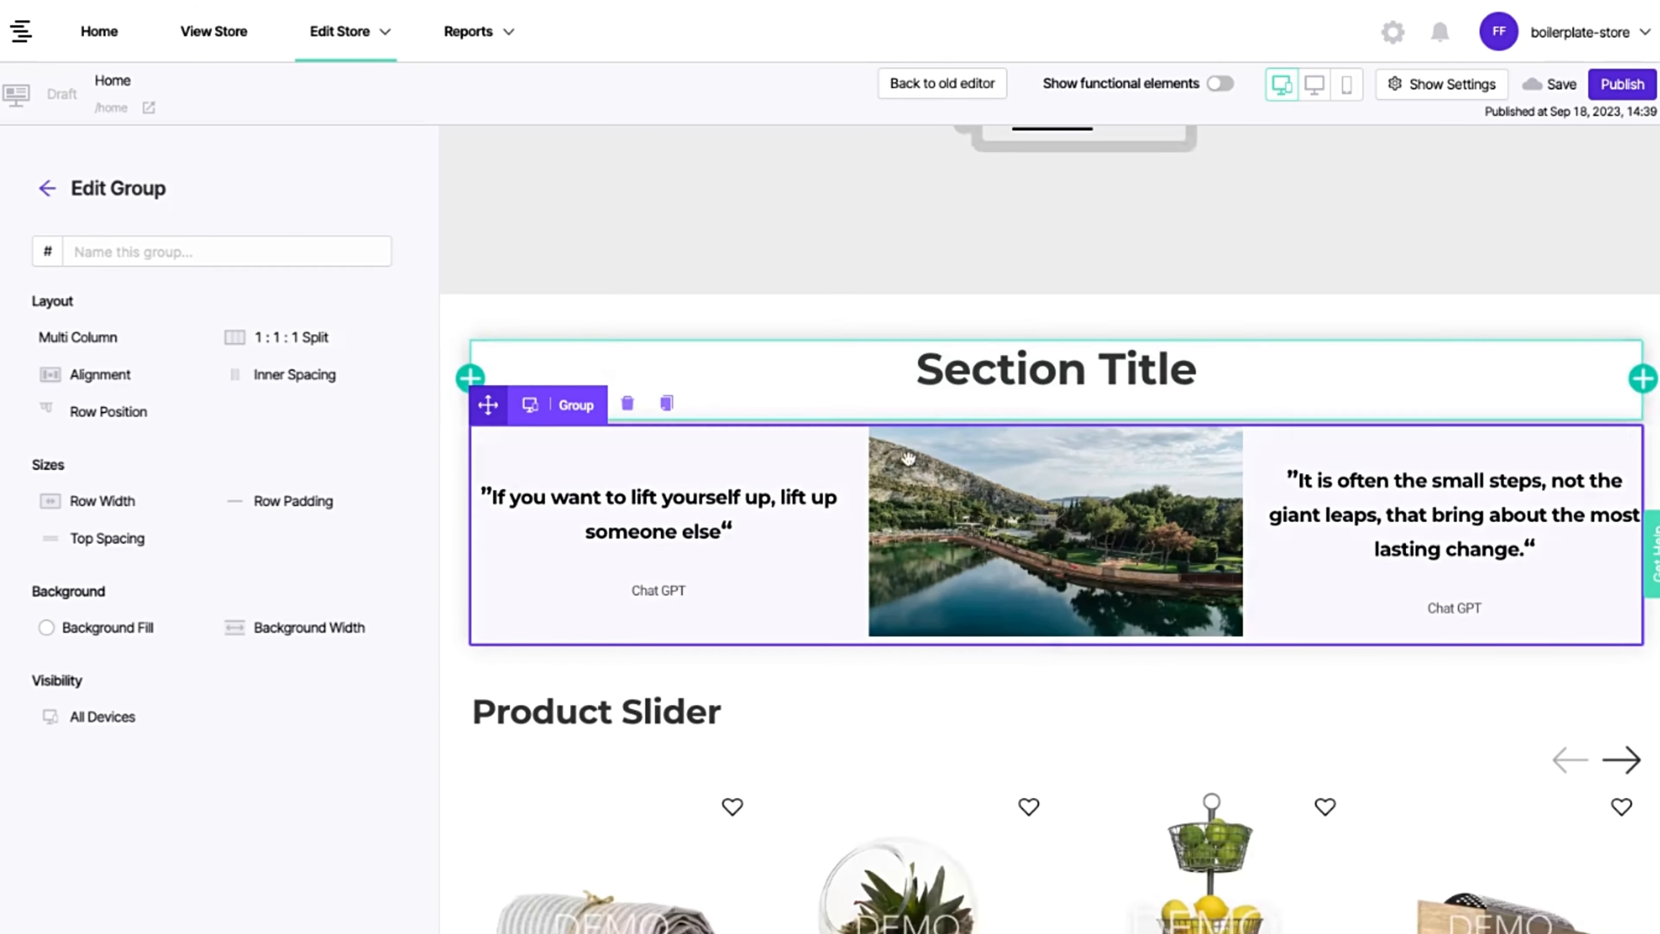
{"action": "left_click_drag", "start_coordinate": [488, 411], "coordinate": [911, 330]}
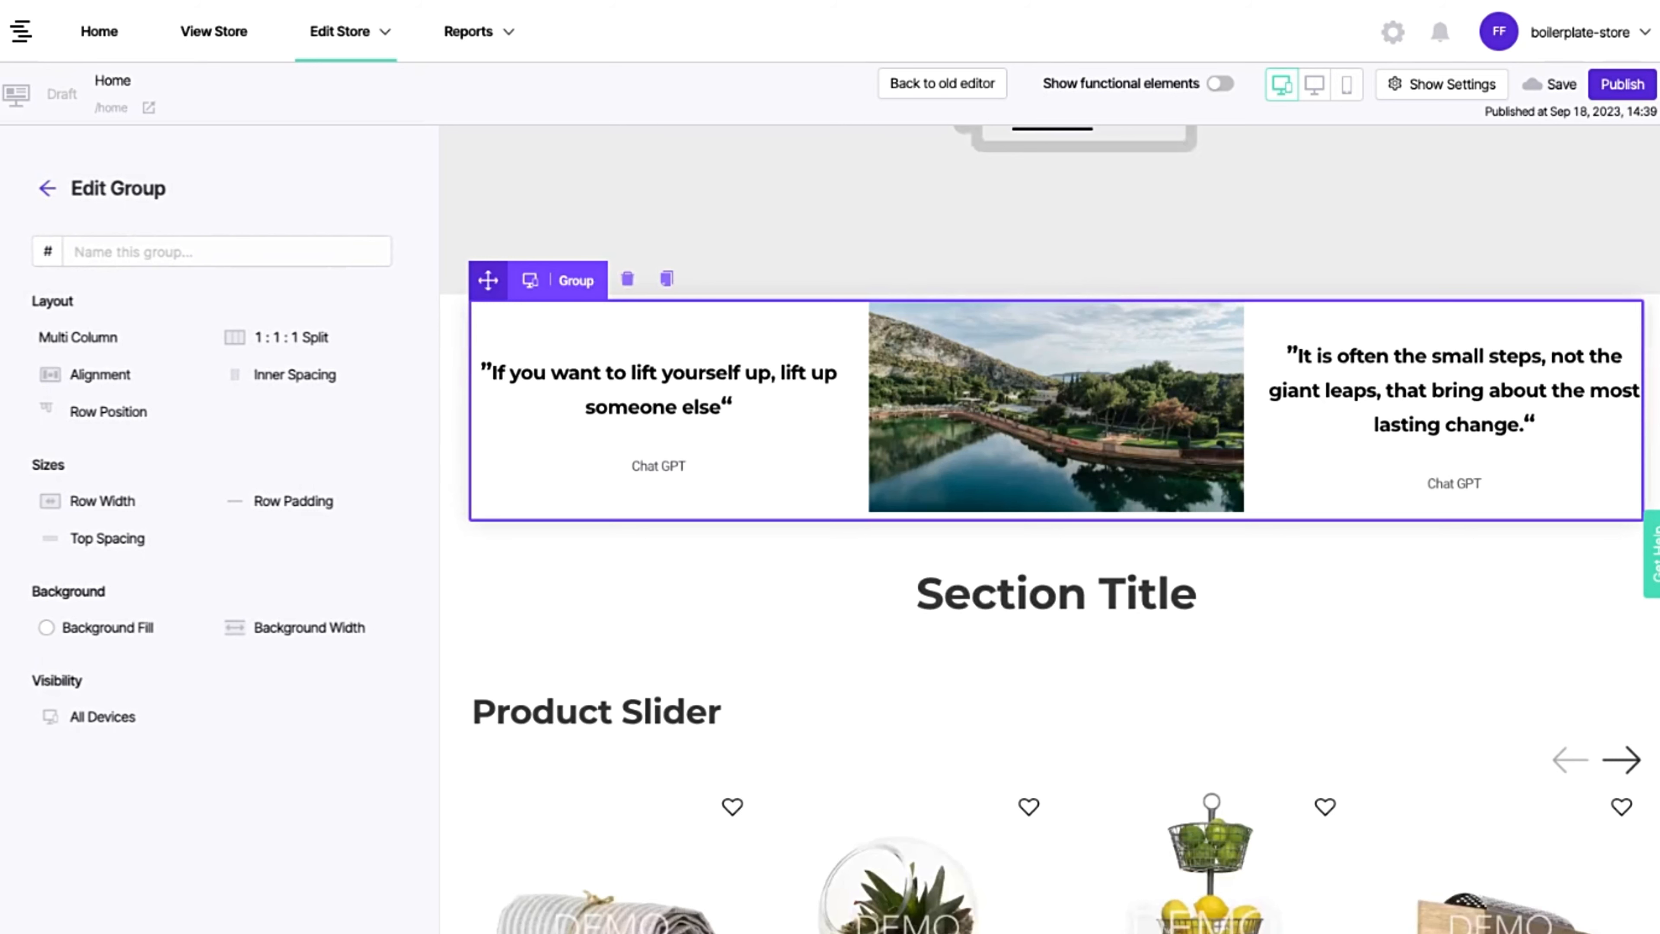
- Replace the banner's placeholder image with lake club.jpg from the media library
{"action": "scroll", "coordinate": [1148, 301], "scroll_direction": "up", "scroll_amount": 5}
{"action": "left_click", "coordinate": [1148, 300]}
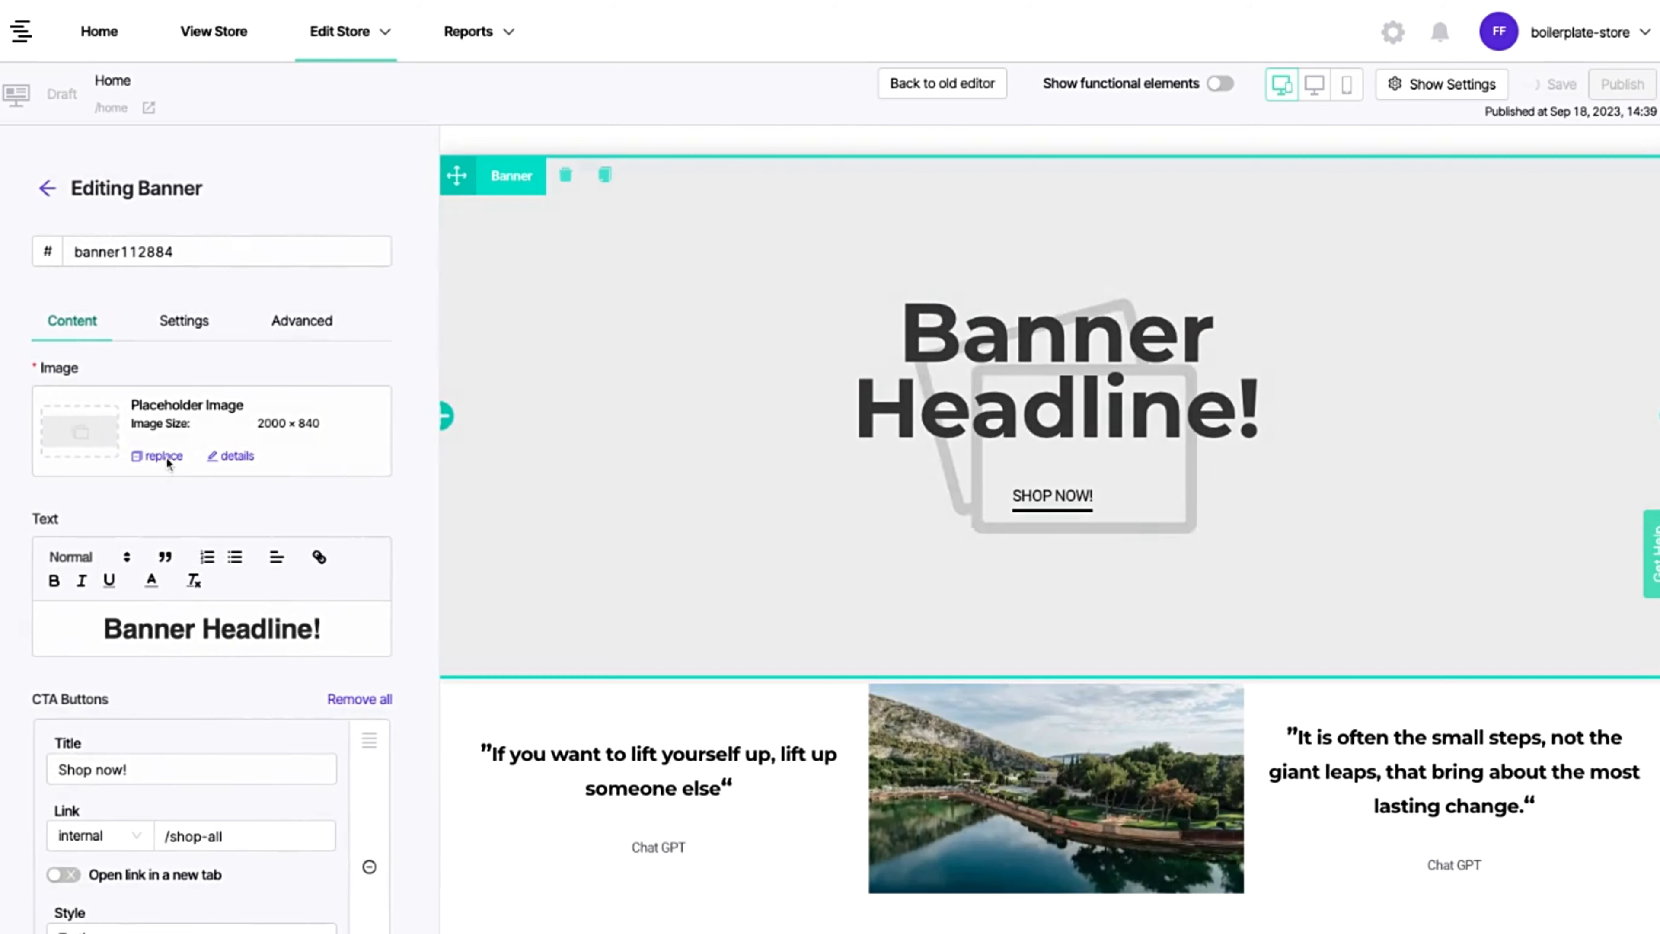
{"action": "left_click", "coordinate": [166, 453]}
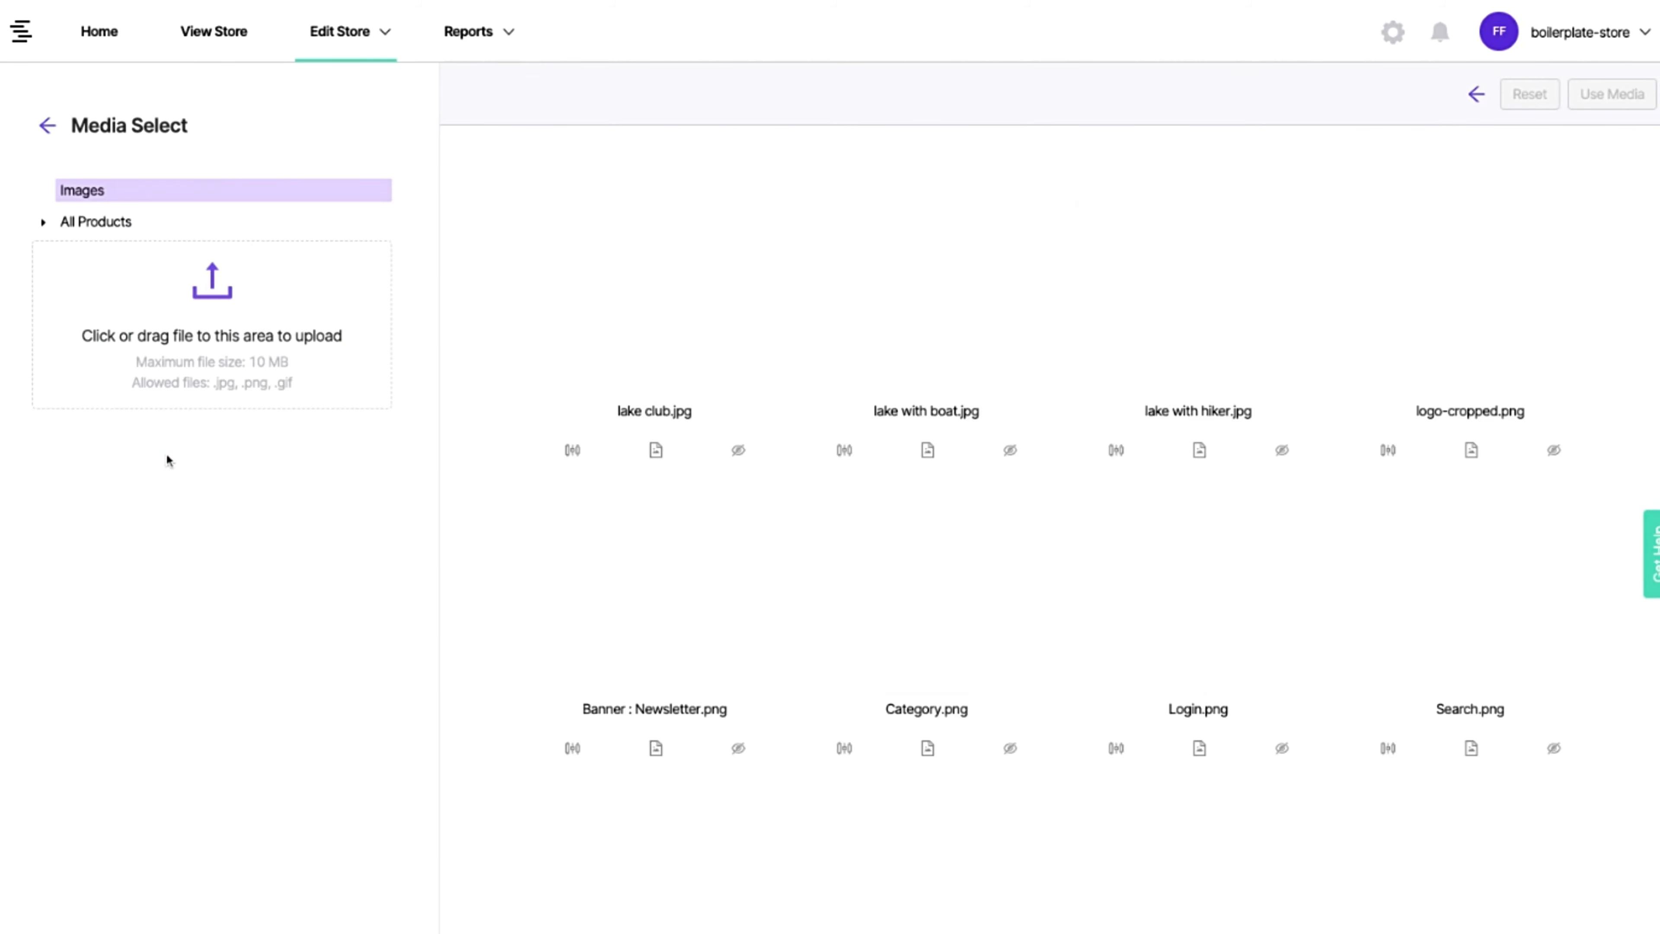
{"action": "left_click", "coordinate": [680, 320]}
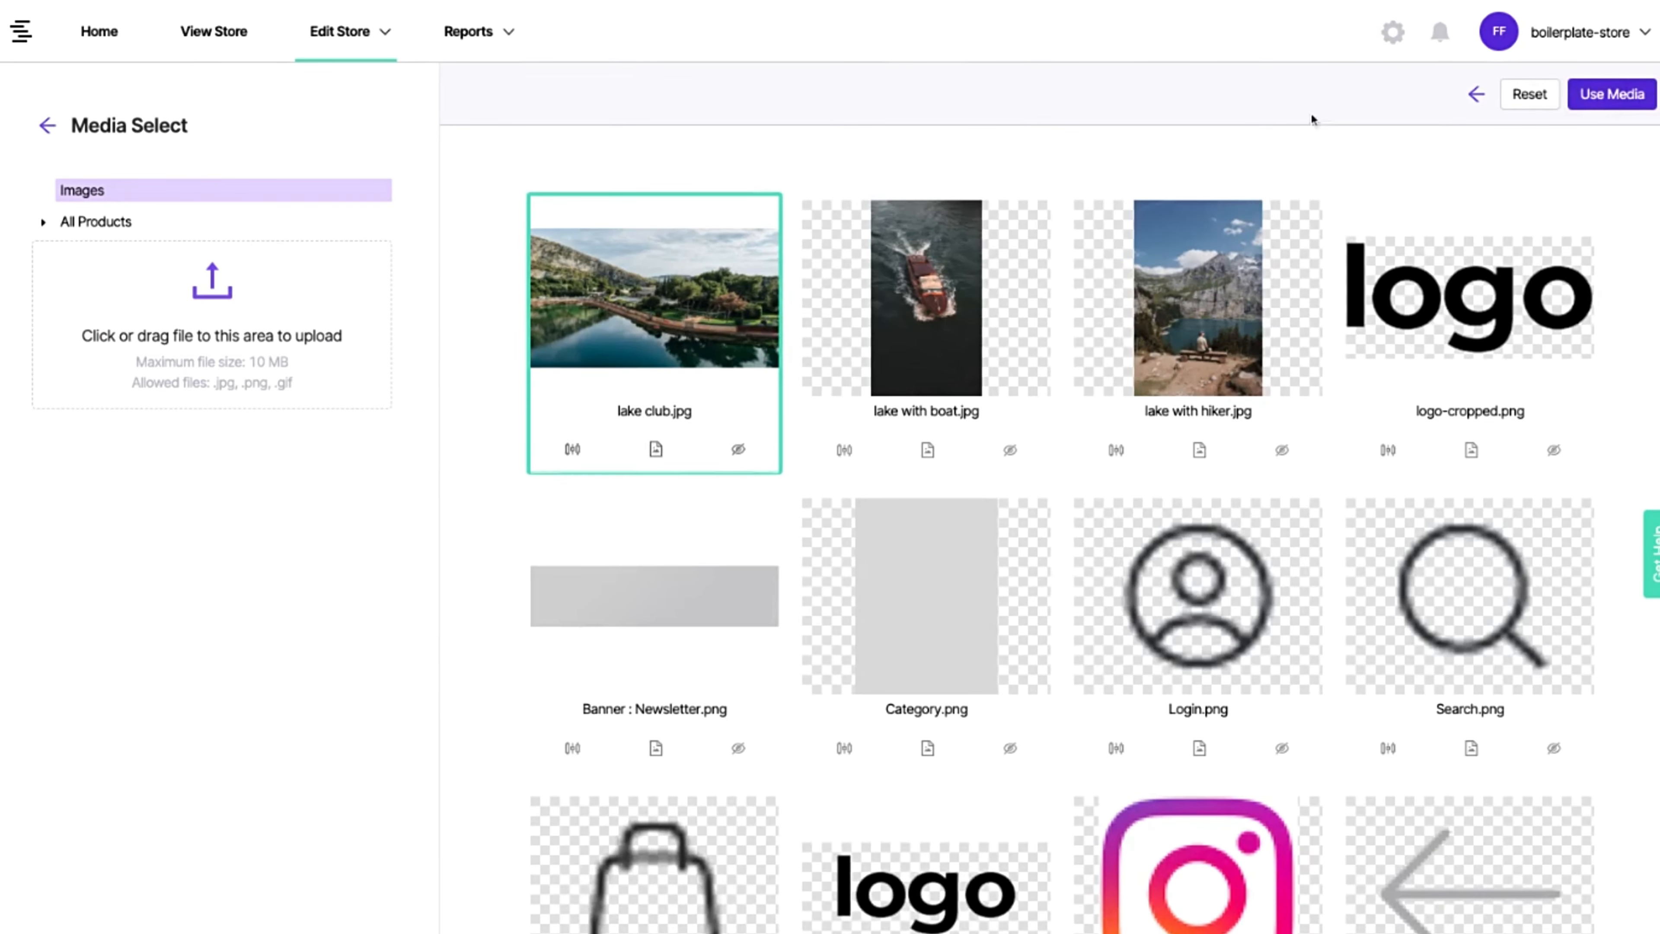
{"action": "left_click", "coordinate": [1624, 101]}
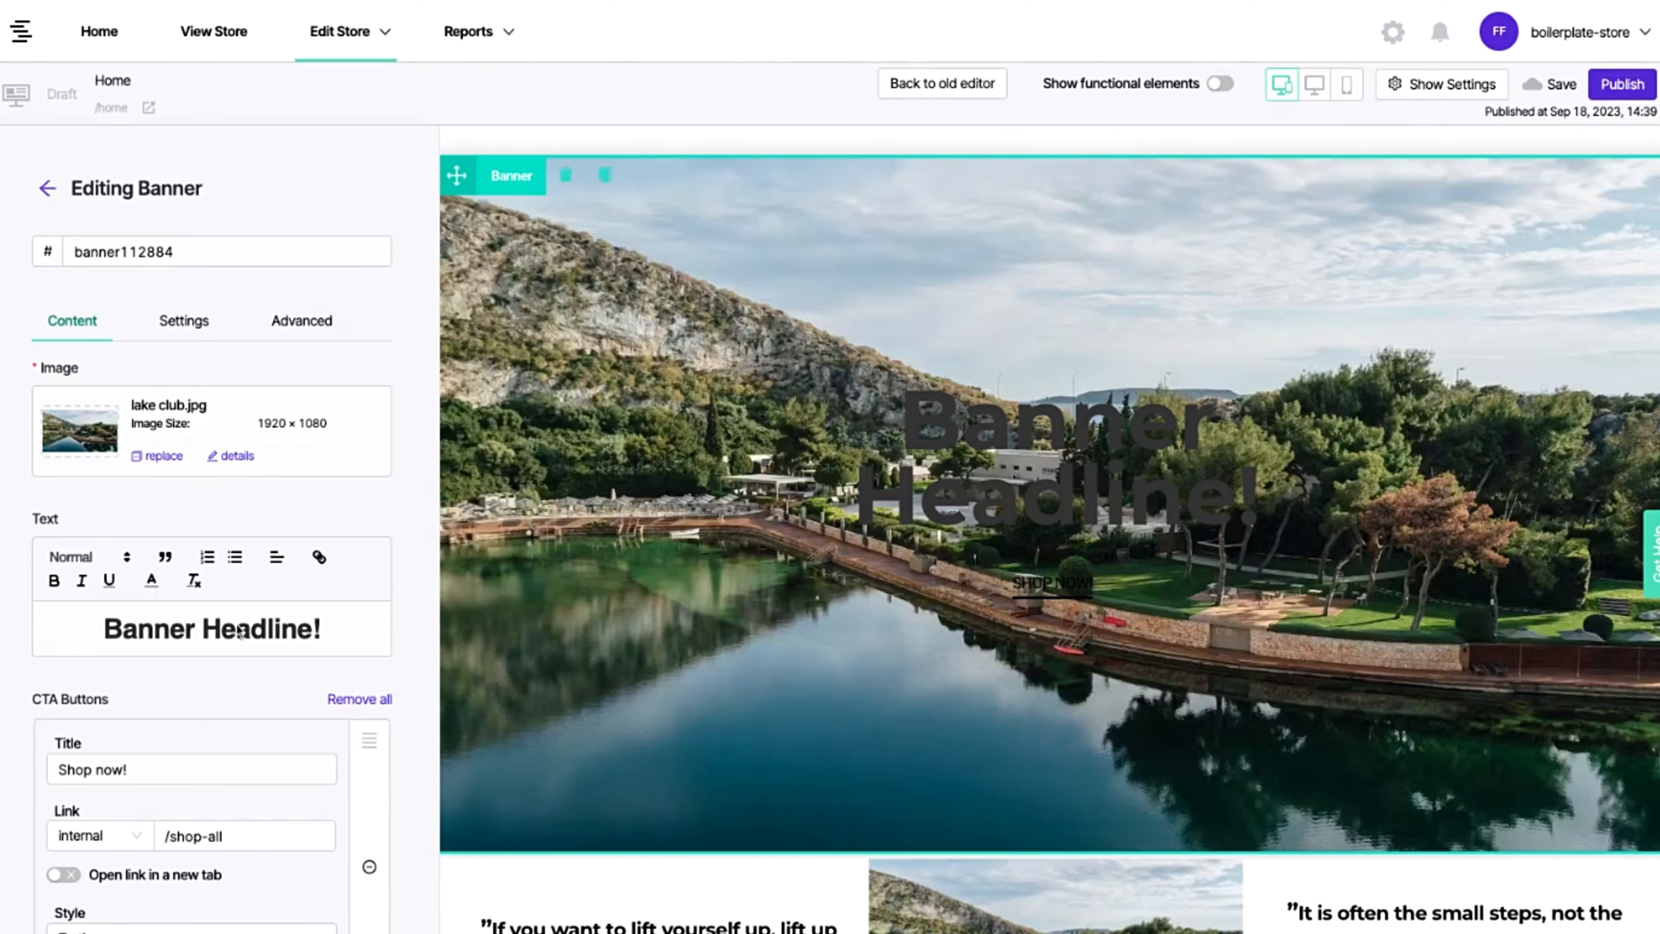
- Change the text colour of the "Banner Headline!" heading to white
{"action": "left_click", "coordinate": [216, 615]}
{"action": "triple_click", "coordinate": [218, 621]}
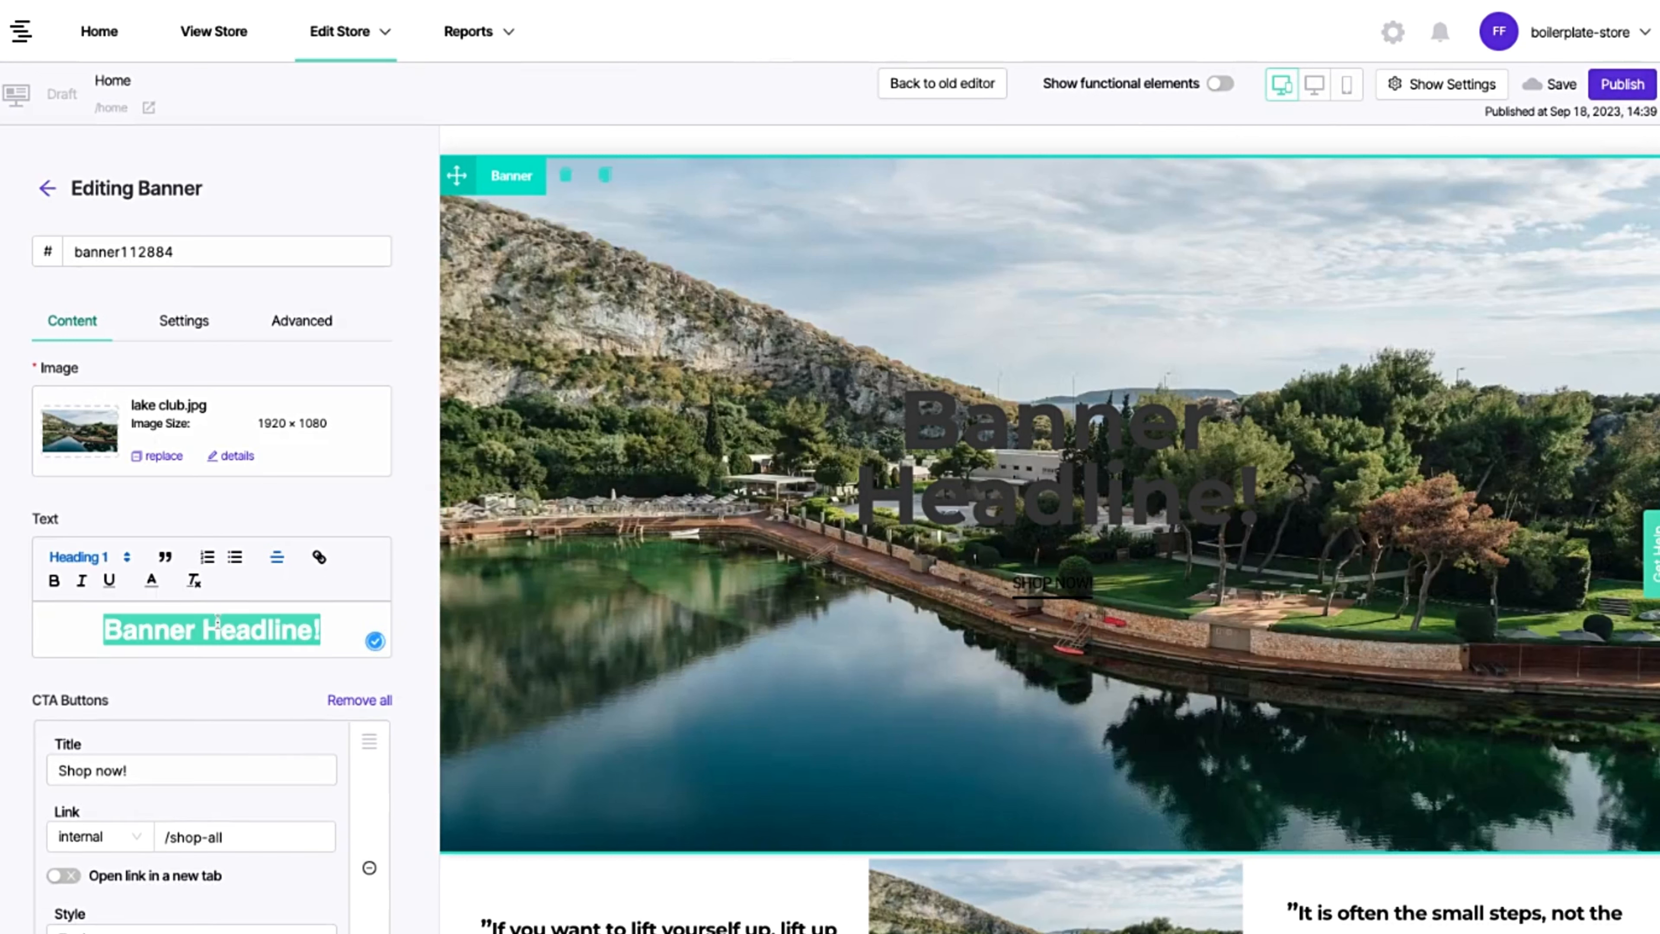
{"action": "left_click", "coordinate": [151, 582]}
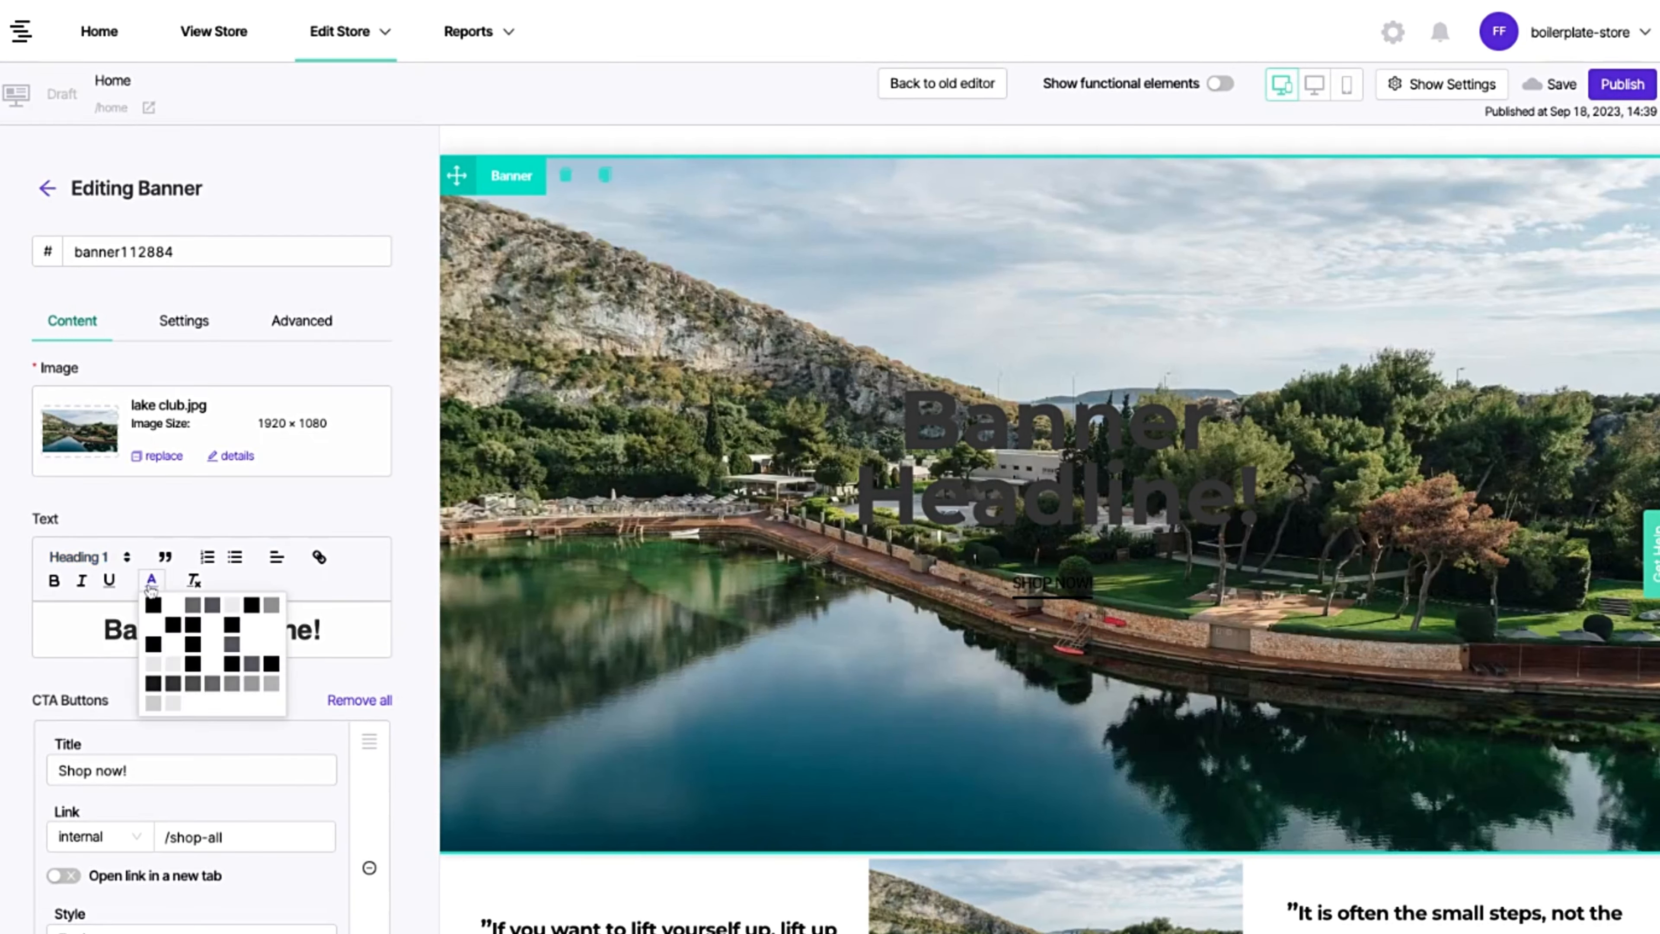
{"action": "left_click", "coordinate": [171, 609]}
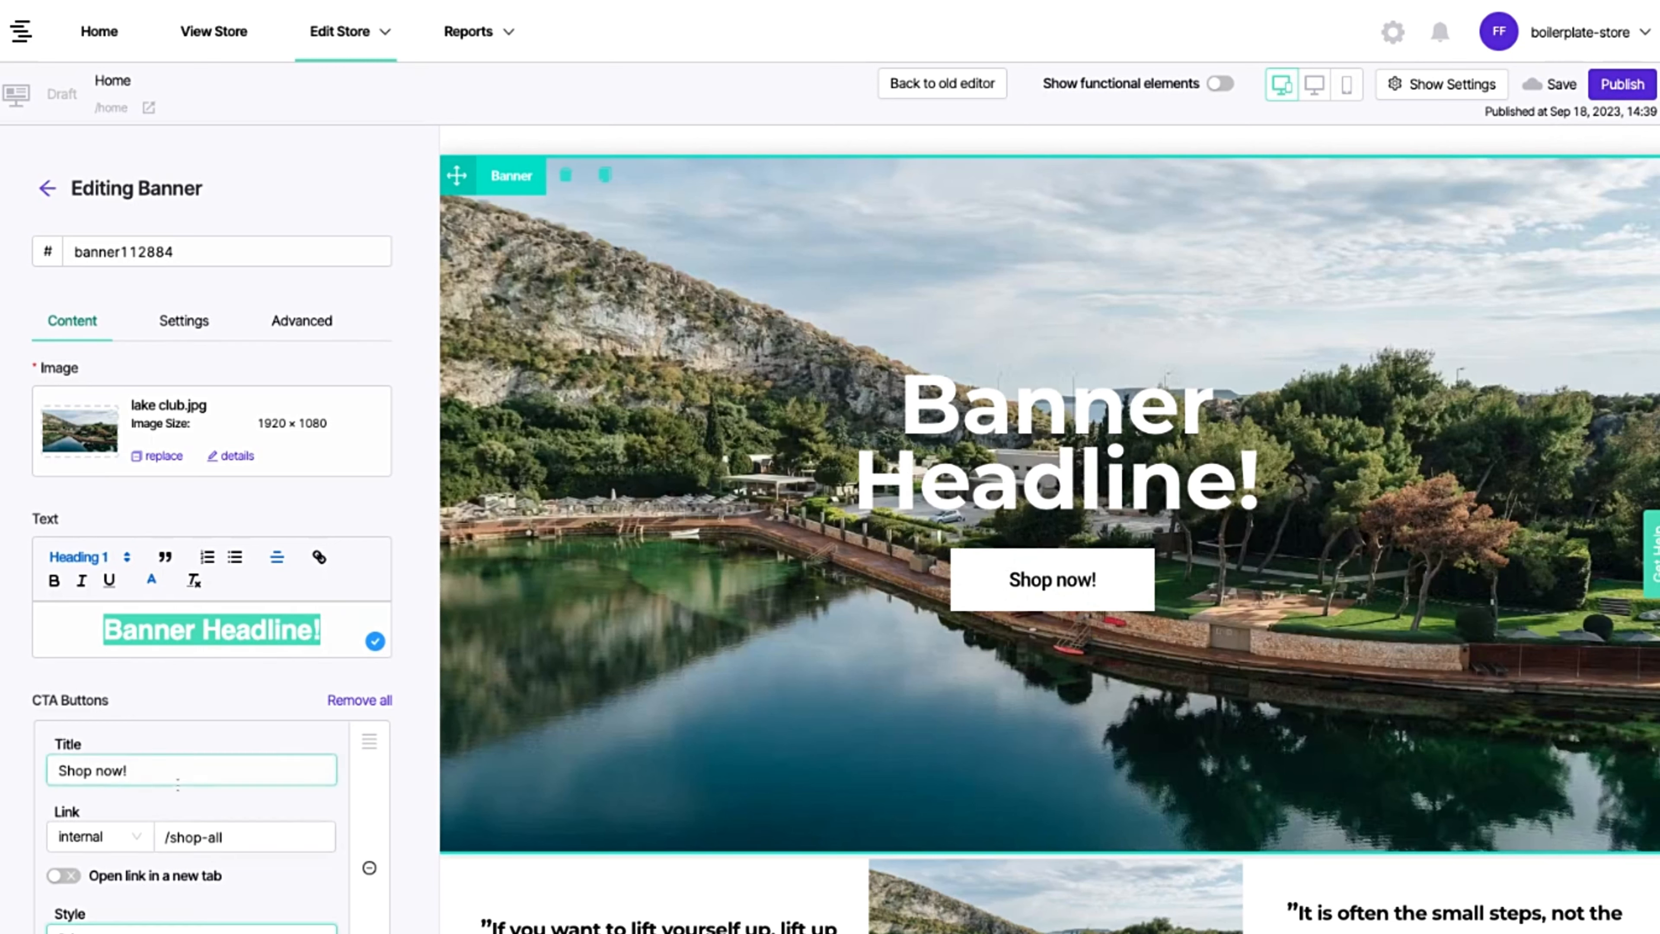
- Change the title of the banner's call-to-action button to "Check it out"
{"action": "left_click", "coordinate": [275, 837]}
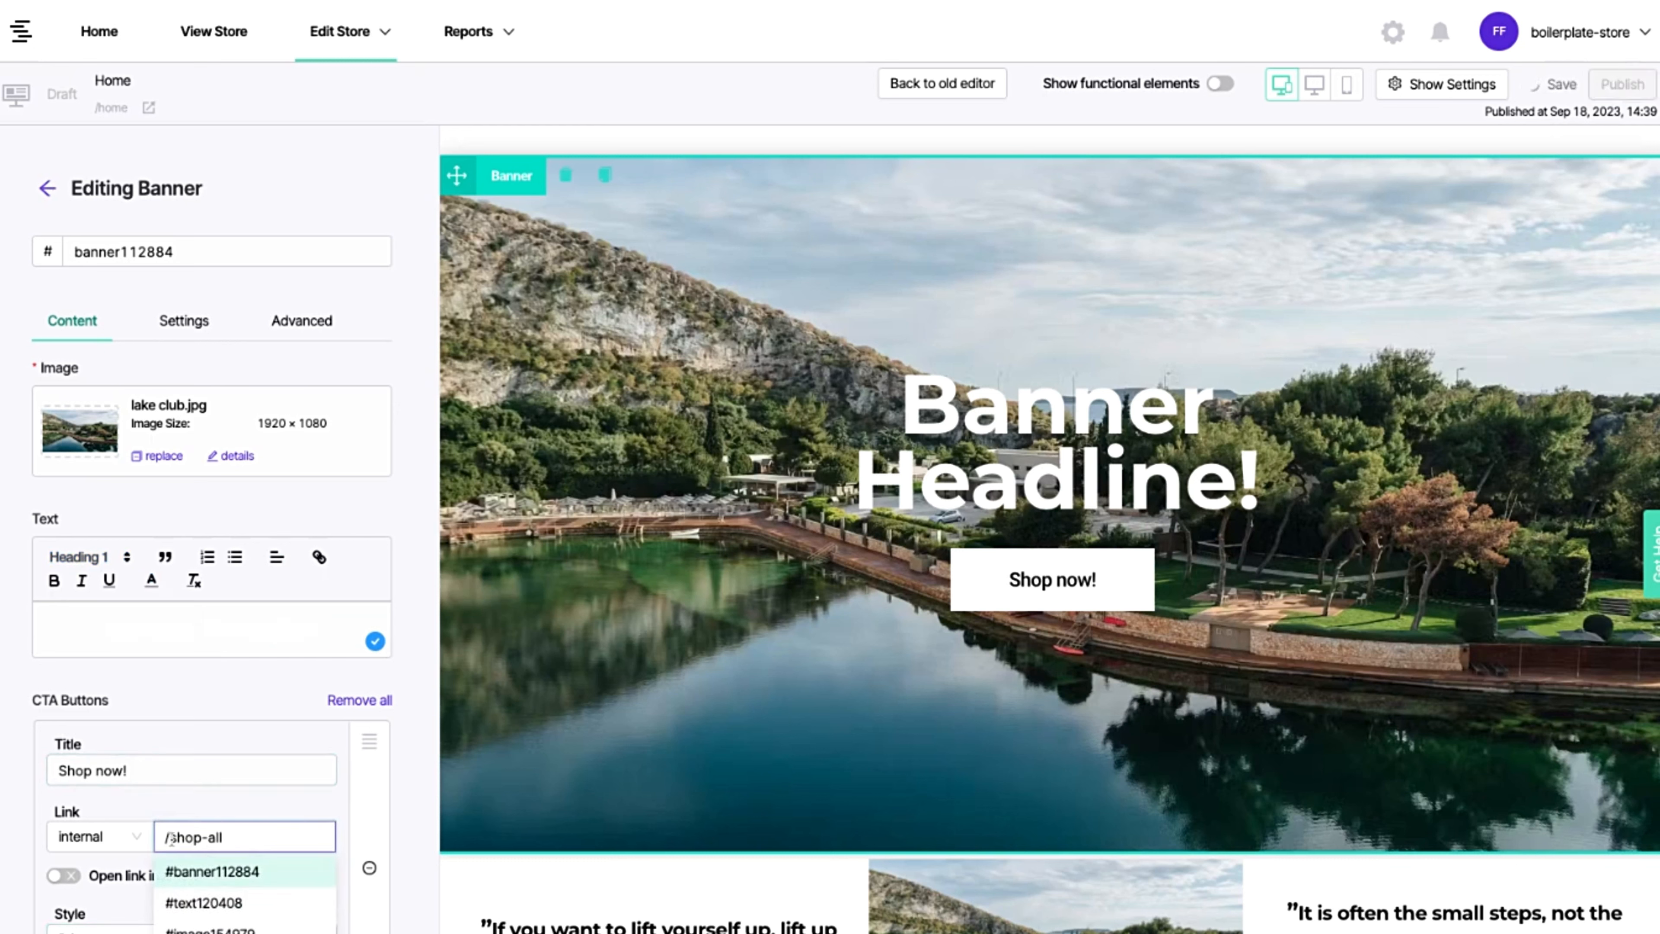
{"action": "left_click", "coordinate": [185, 769]}
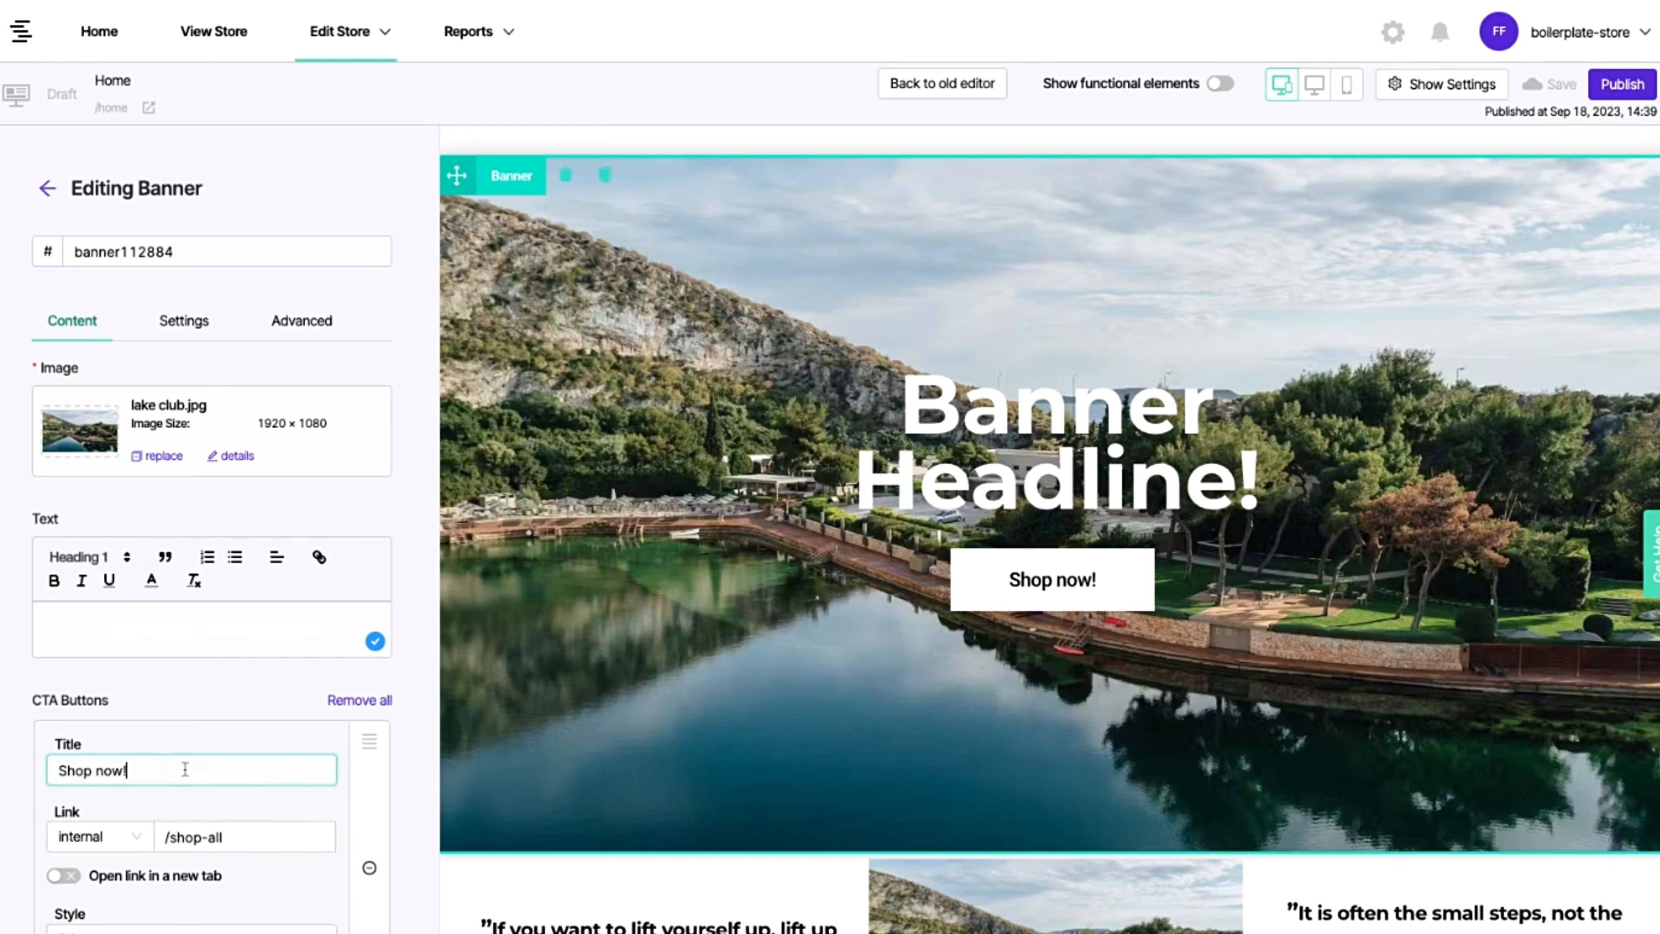
{"action": "key", "text": "ctrl+a"}
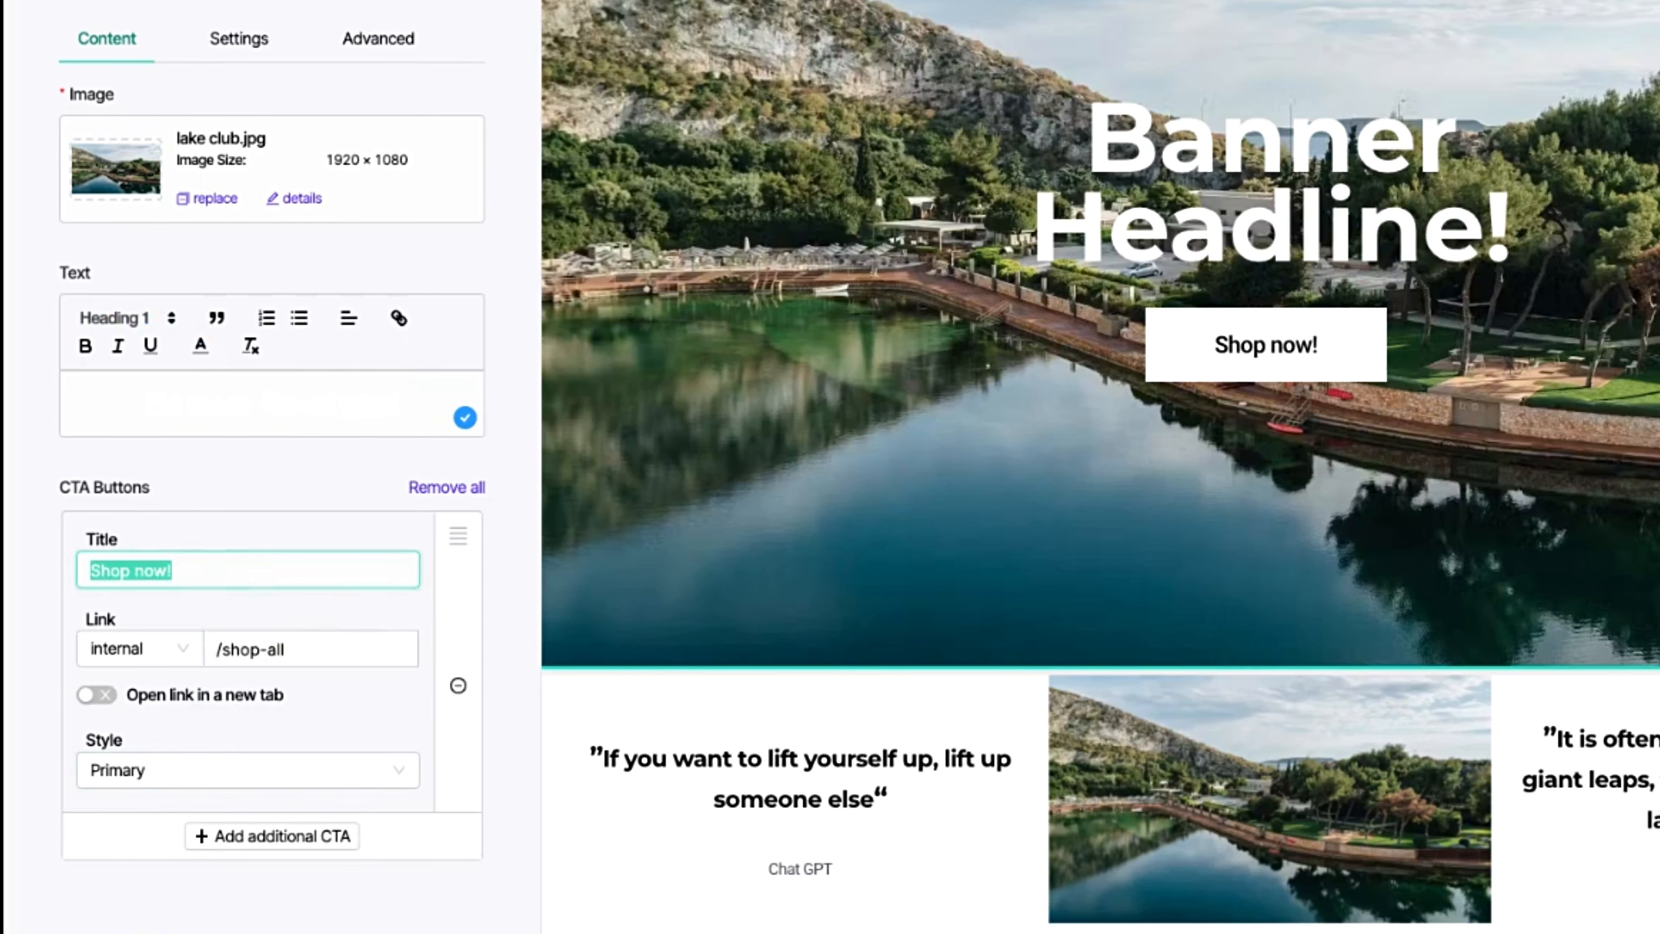
{"action": "type", "text": "Check"}
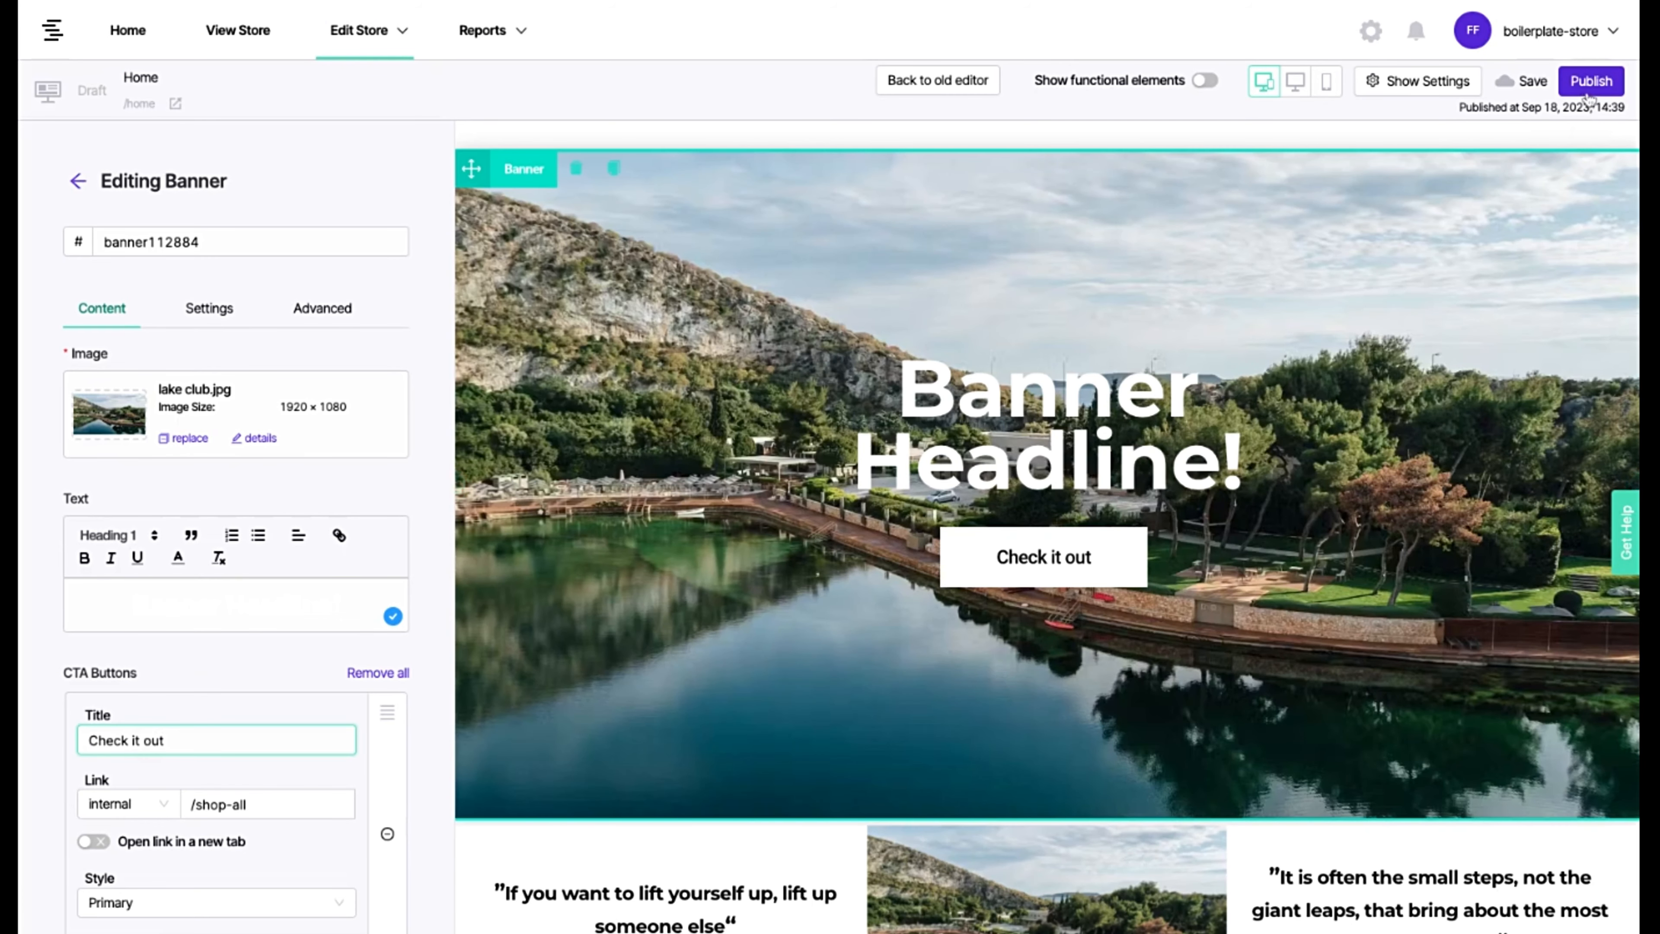
- Publish the edited home page despite its SEO errors and return to the dashboard
{"action": "left_click", "coordinate": [1587, 79]}
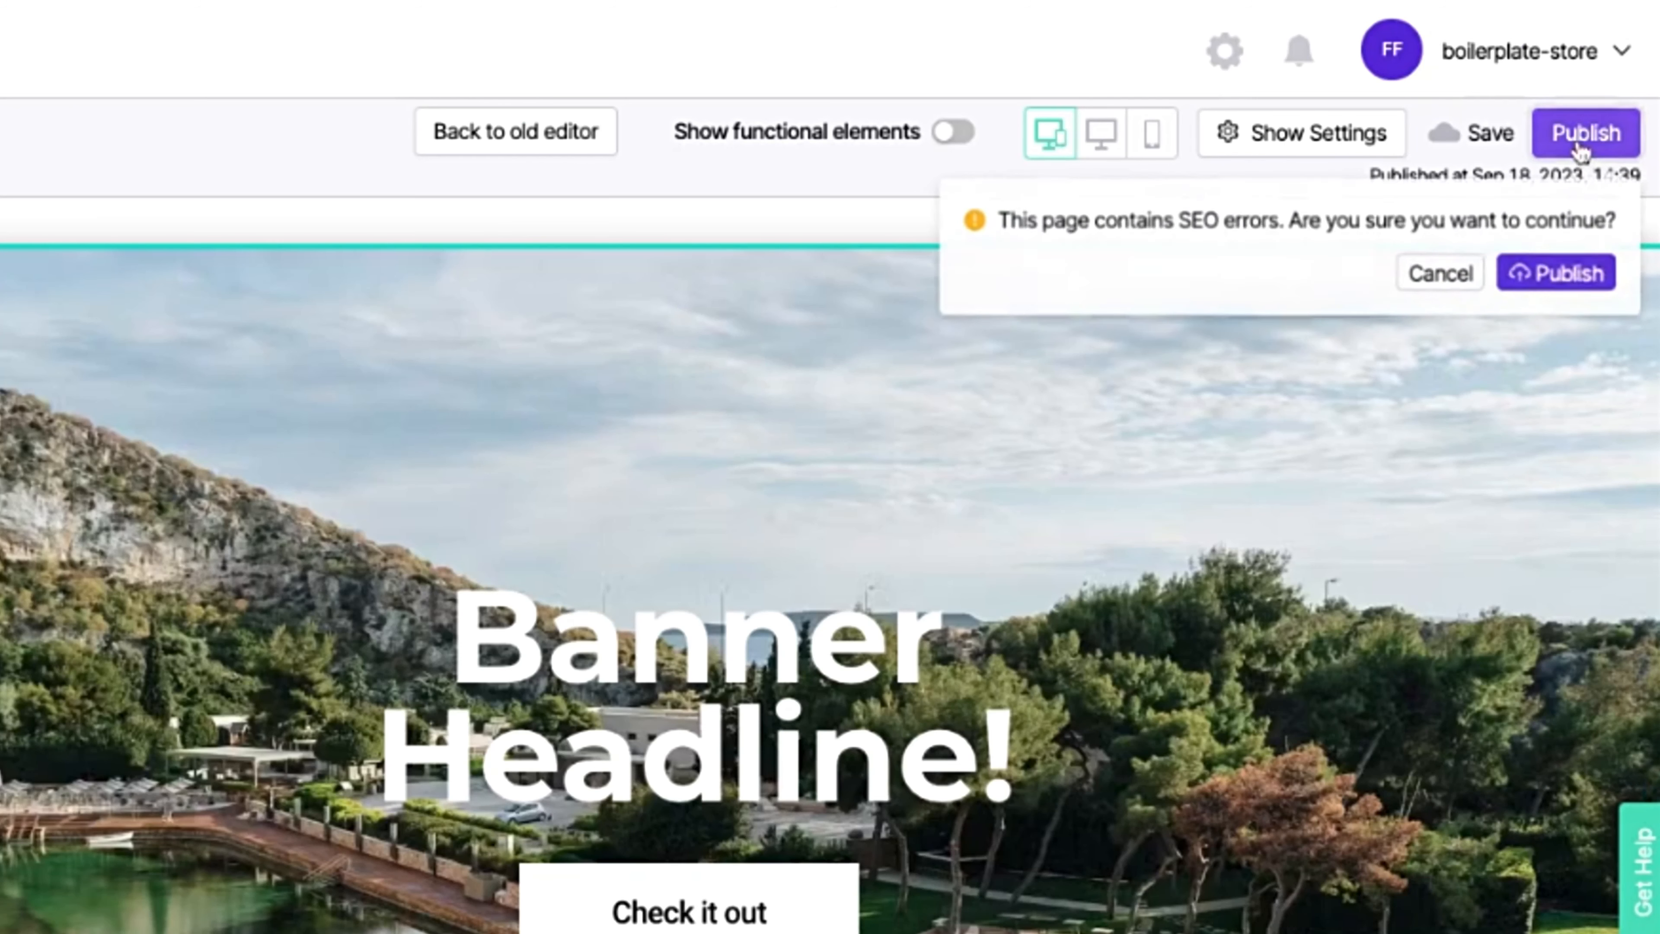
{"action": "left_click", "coordinate": [1555, 272]}
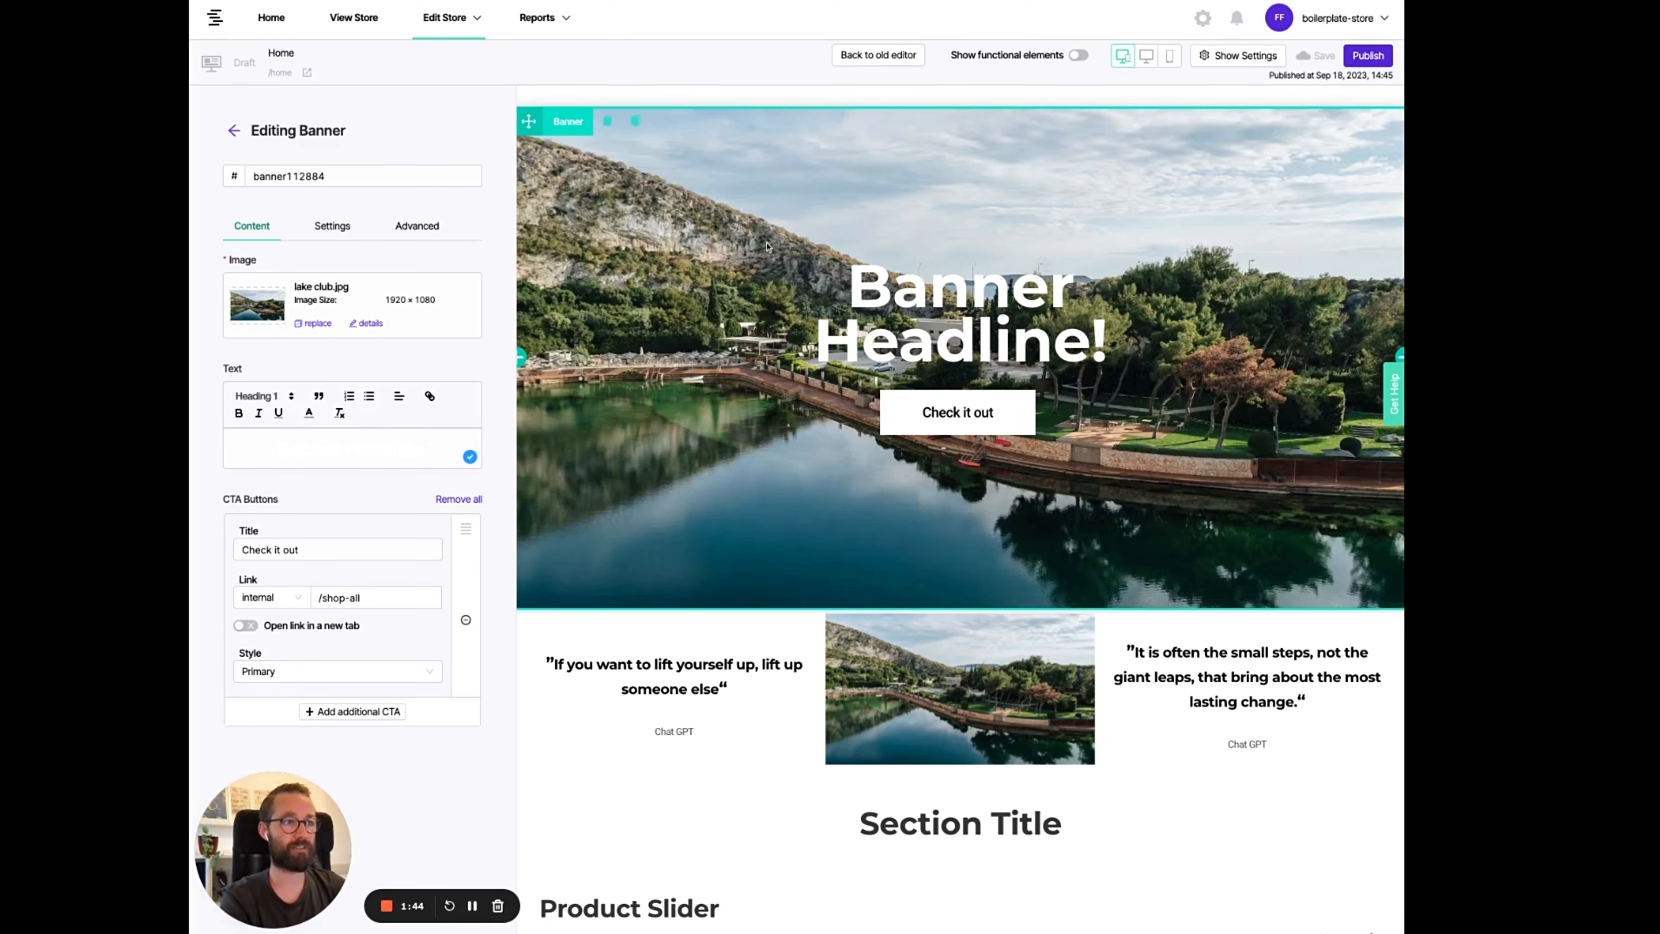
{"action": "left_click", "coordinate": [268, 19]}
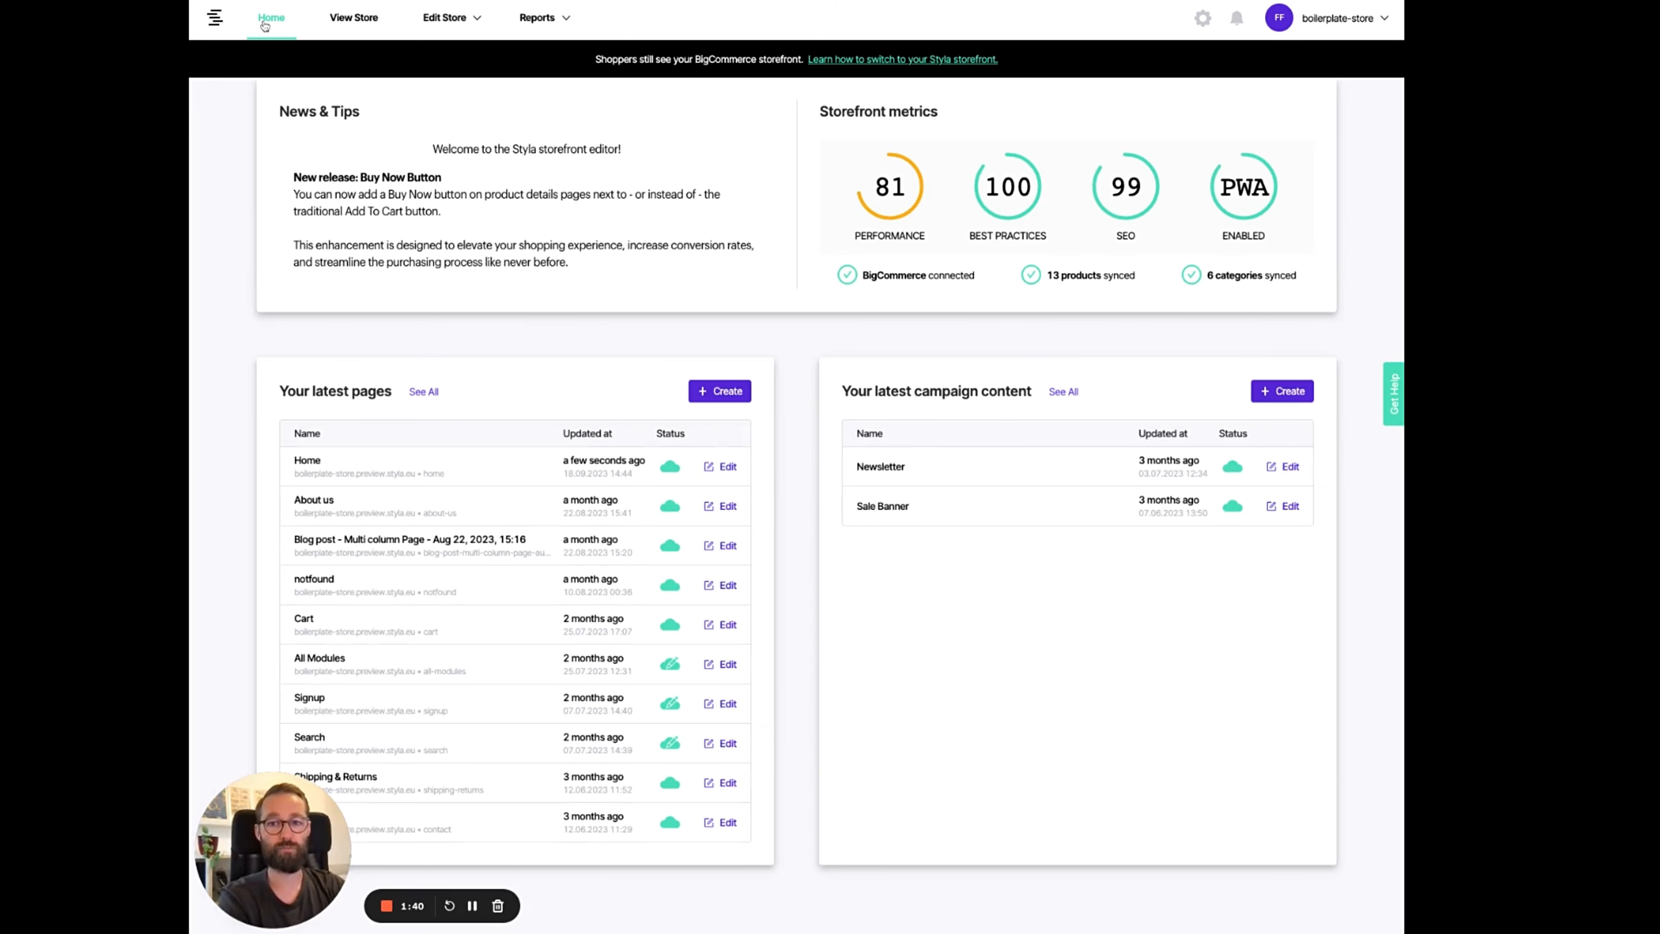